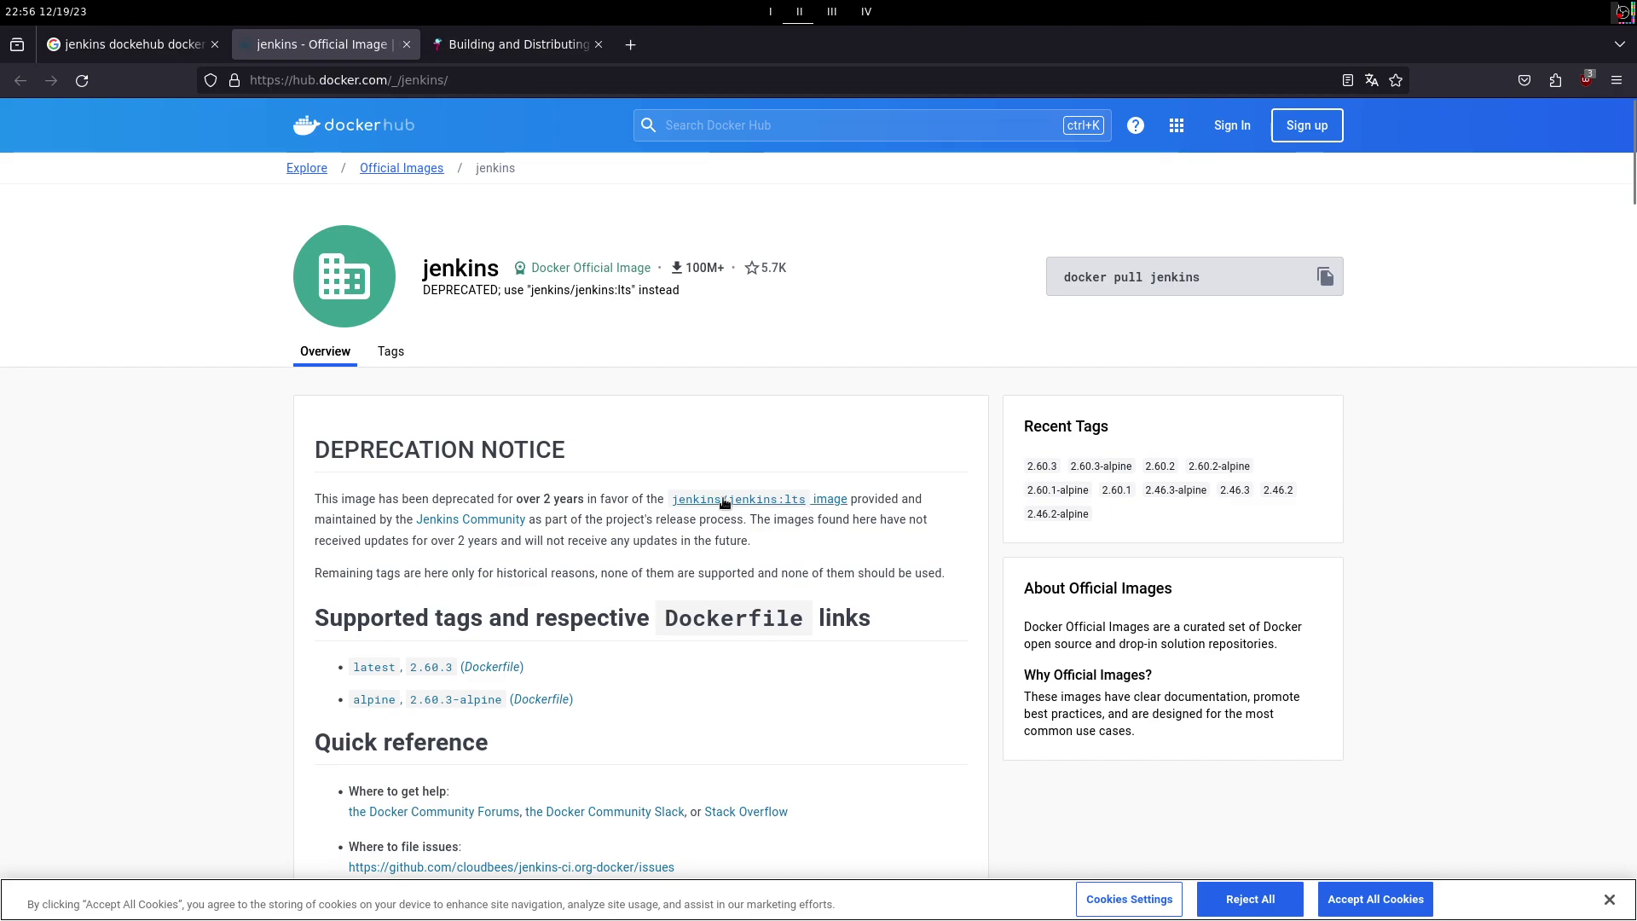
Step: Examine the Docker Labs tutorial on building and distributing apps with Docker, Jenkins and Docker Hub
key(ctrl+Tab)
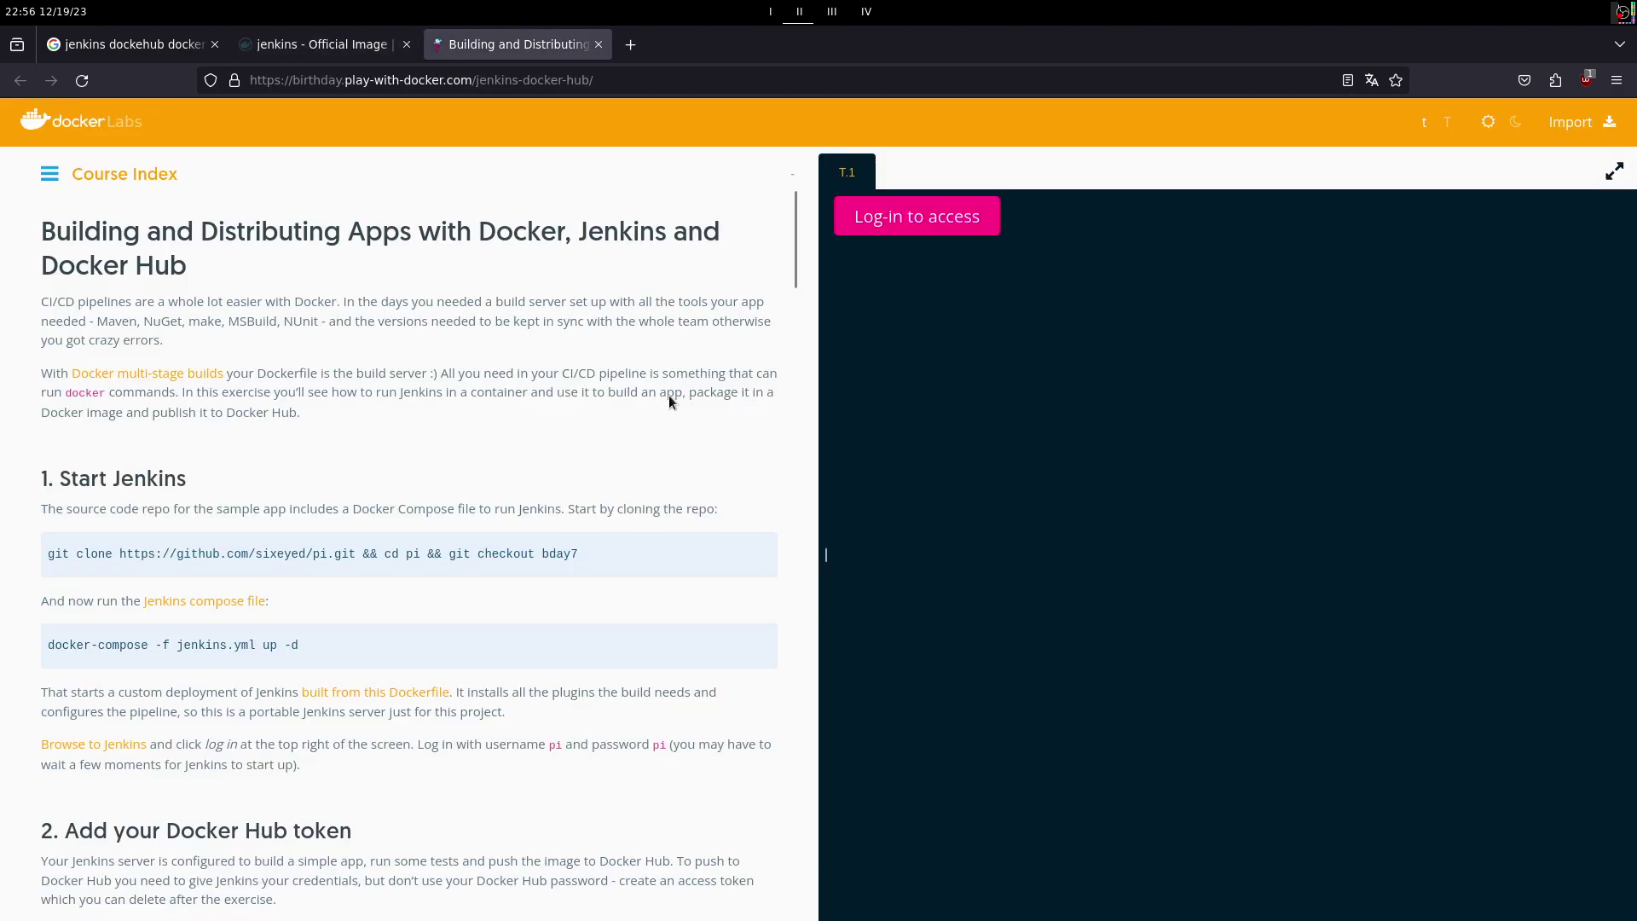
scroll(669, 398, down, 5)
scroll(657, 356, up, 2)
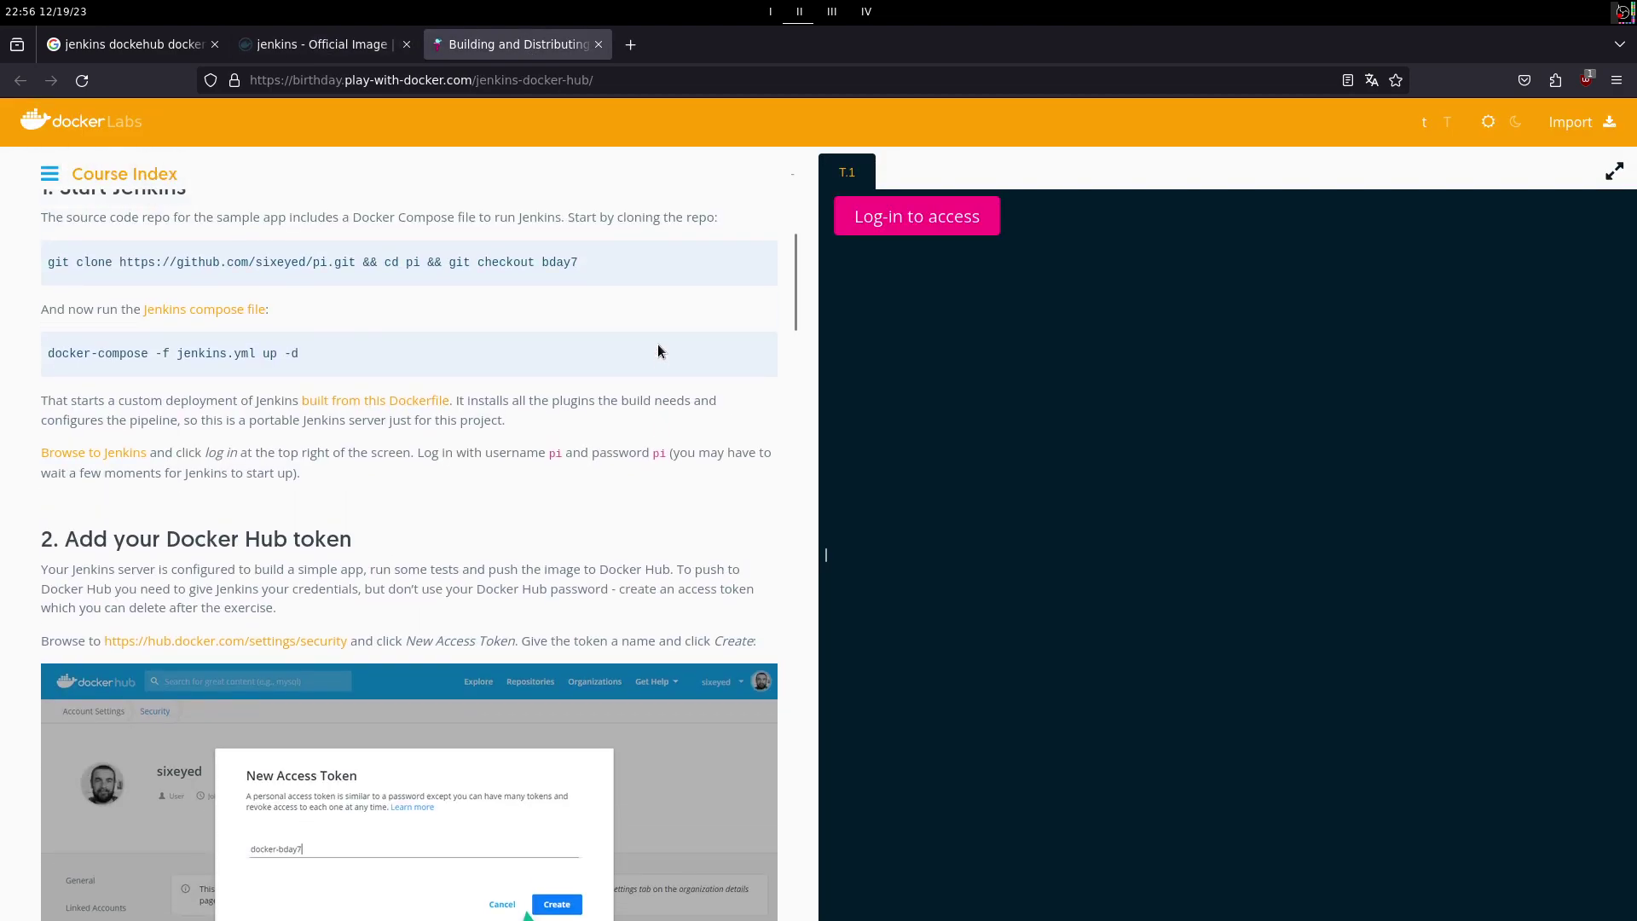
scroll(658, 350, down, 8)
scroll(661, 371, down, 12)
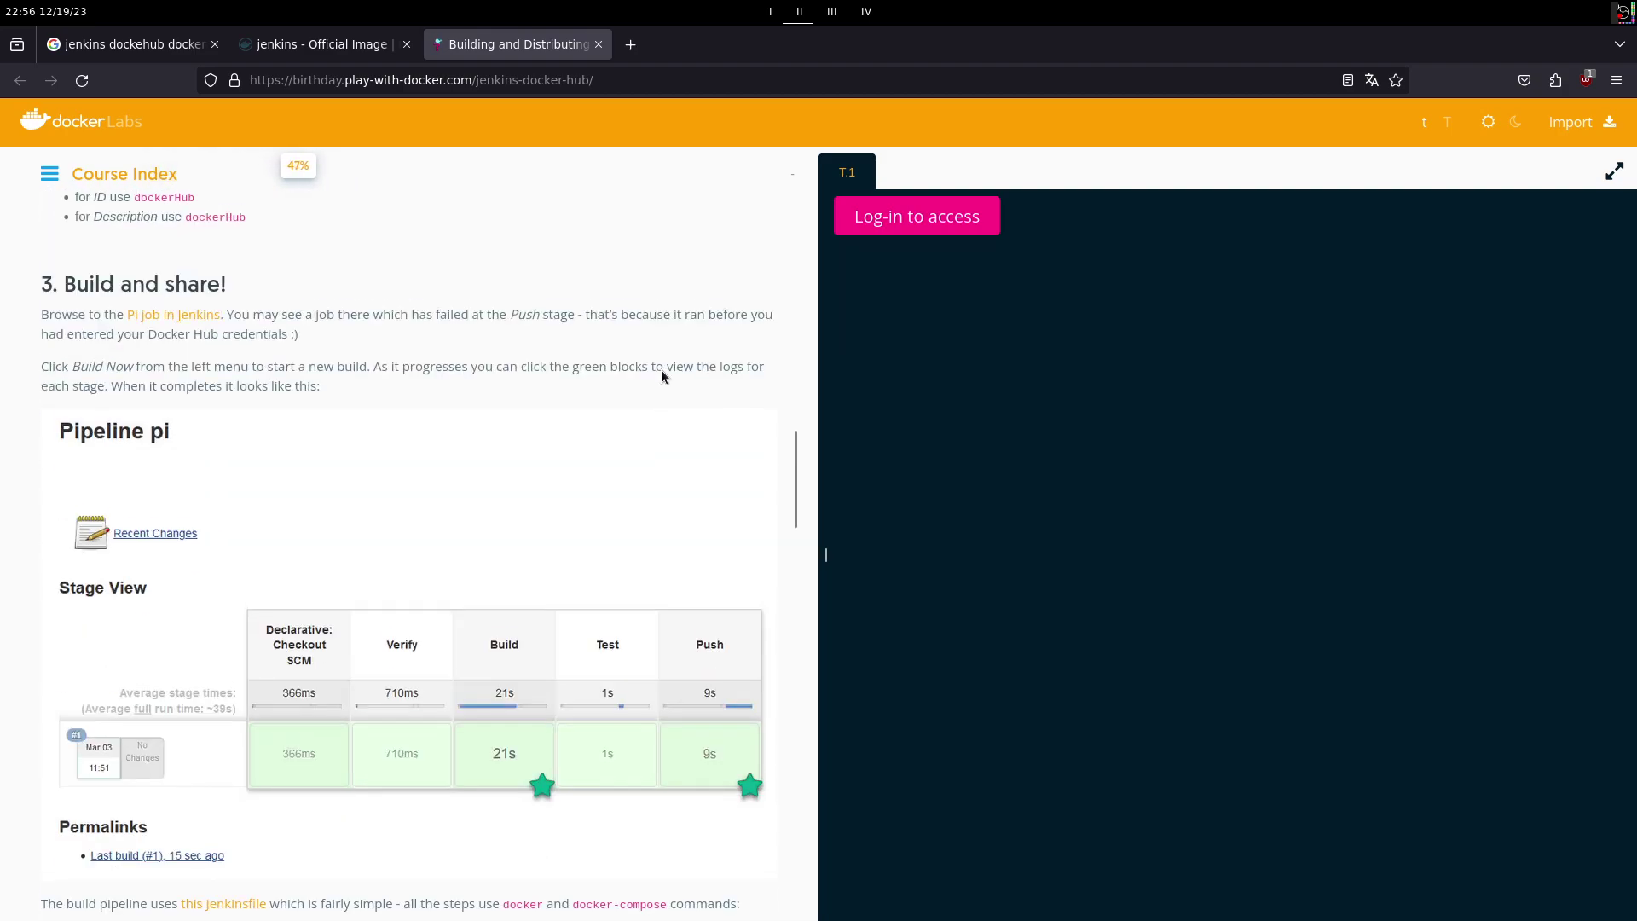
scroll(658, 376, down, 10)
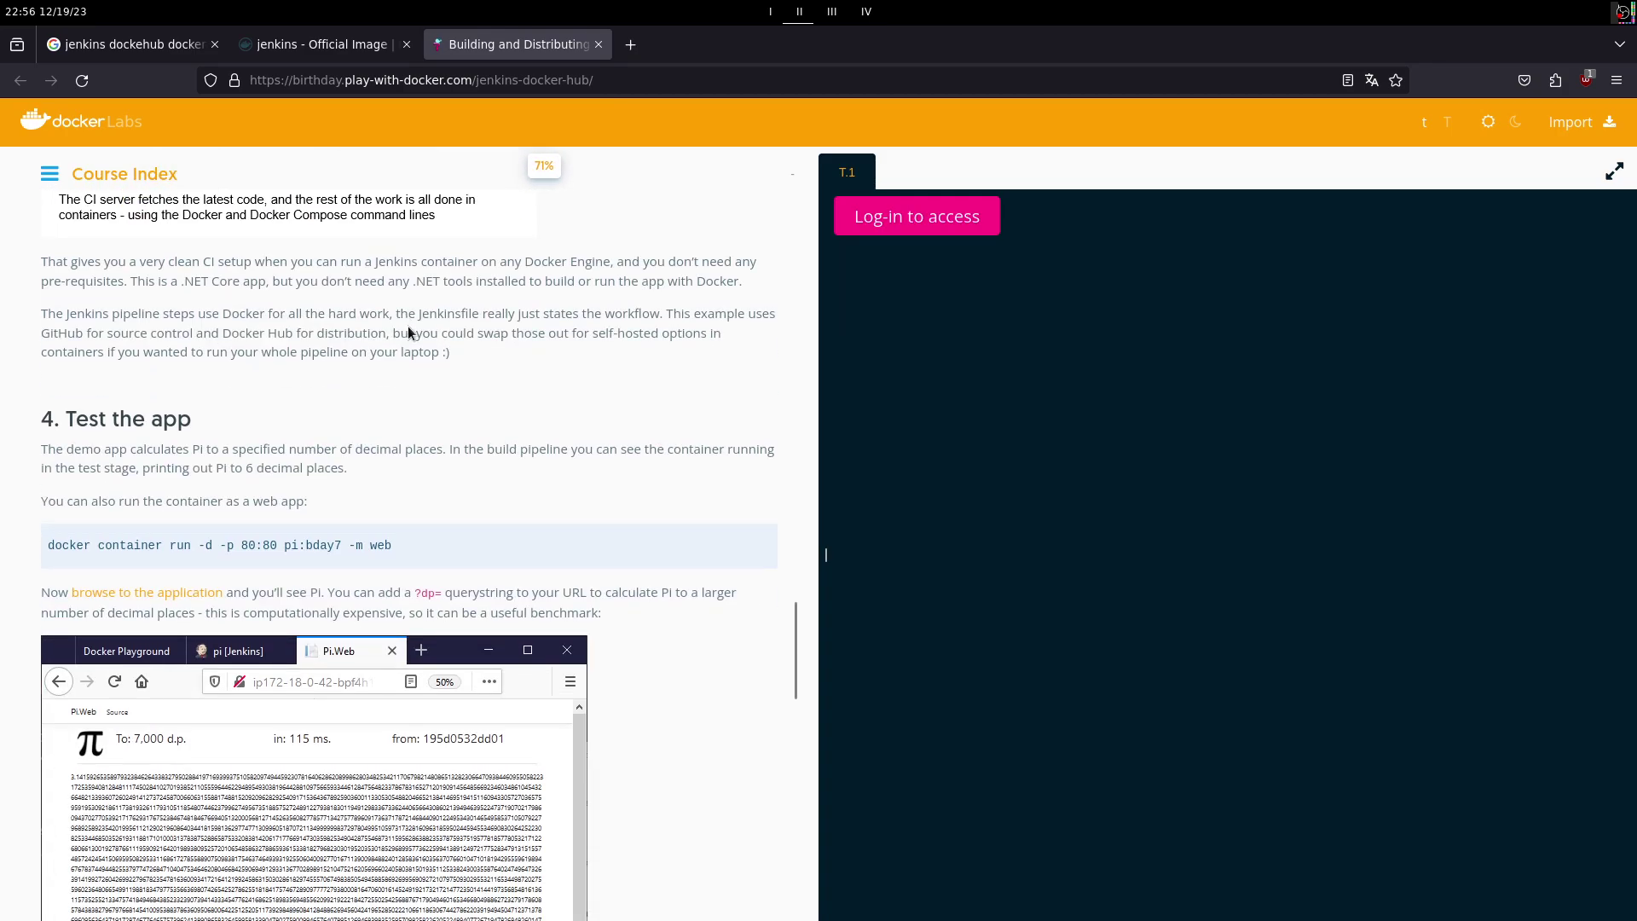
click(325, 47)
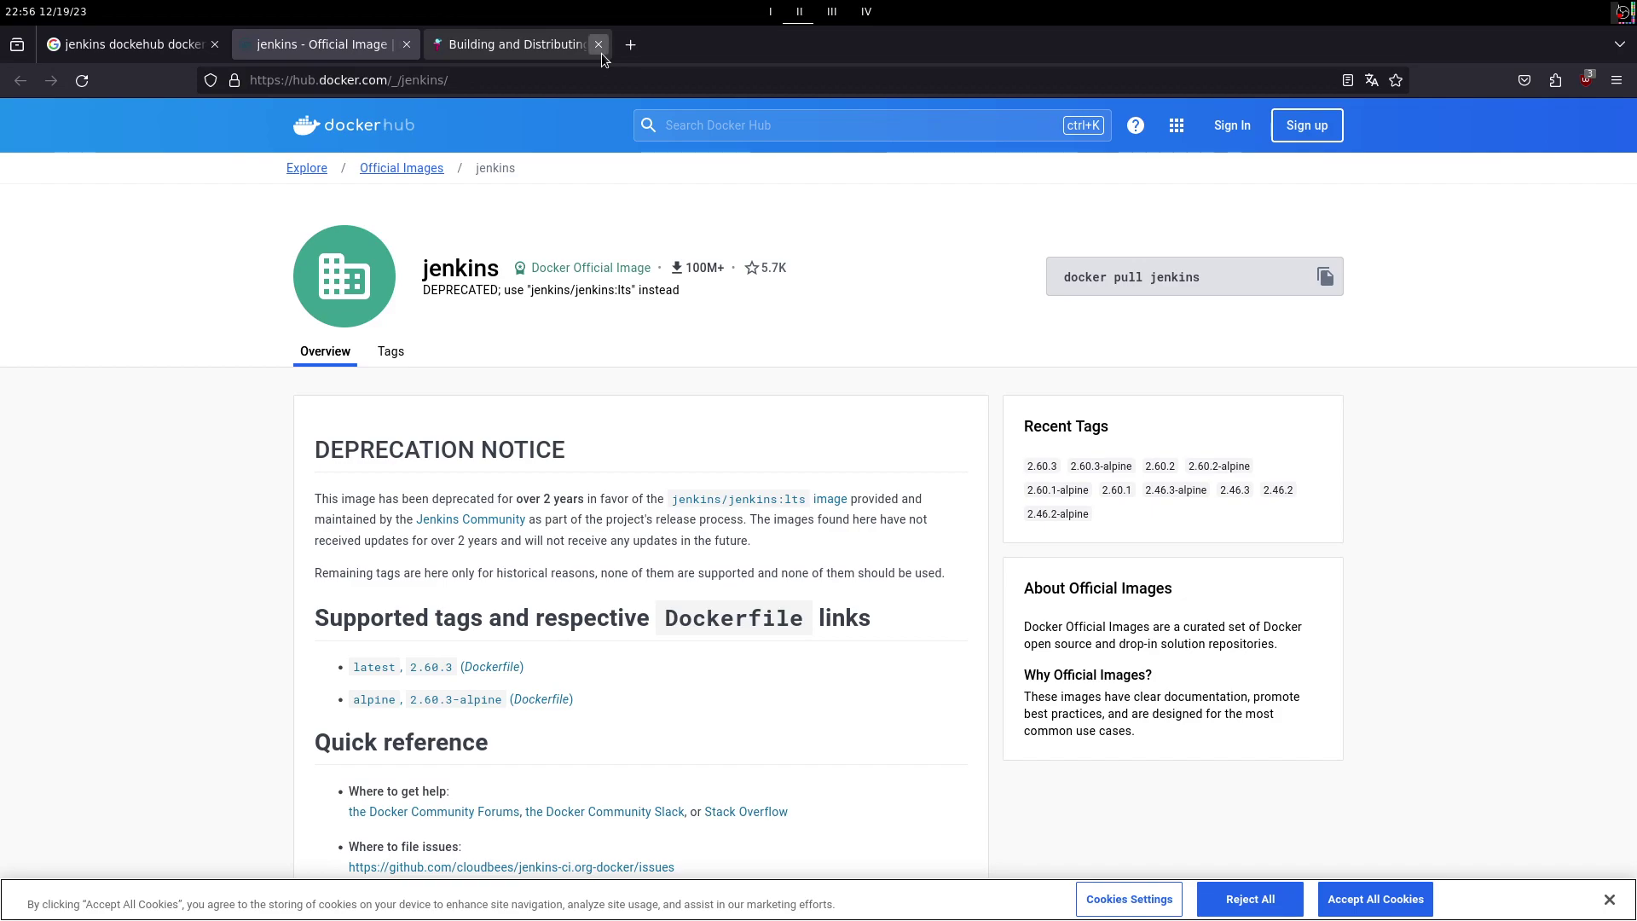
click(588, 53)
Step: Shorten the Google query to "jenkins docker compose" and run the search again
click(116, 52)
drag(483, 139, 248, 145)
key(BackSpace)
key(BackSpace)
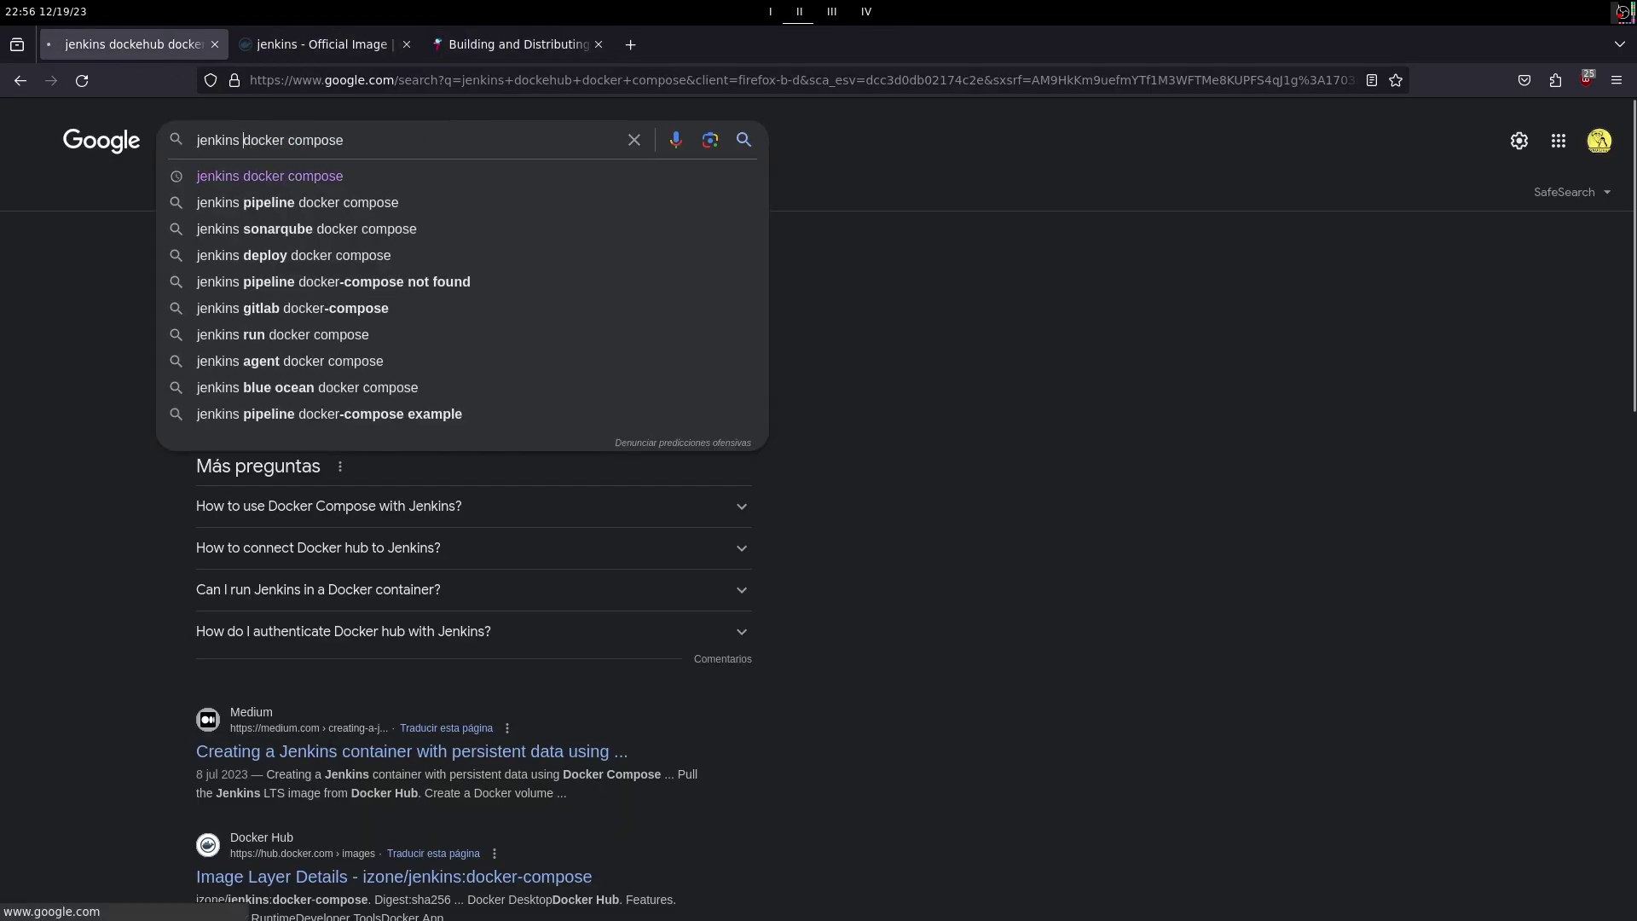
key(Return)
Step: Open the "Docker-based Jenkins quickstart examples" result in a new tab and read through its Quick Start section
right_click(343, 426)
click(400, 435)
click(358, 45)
scroll(464, 417, down, 5)
scroll(457, 417, up, 4)
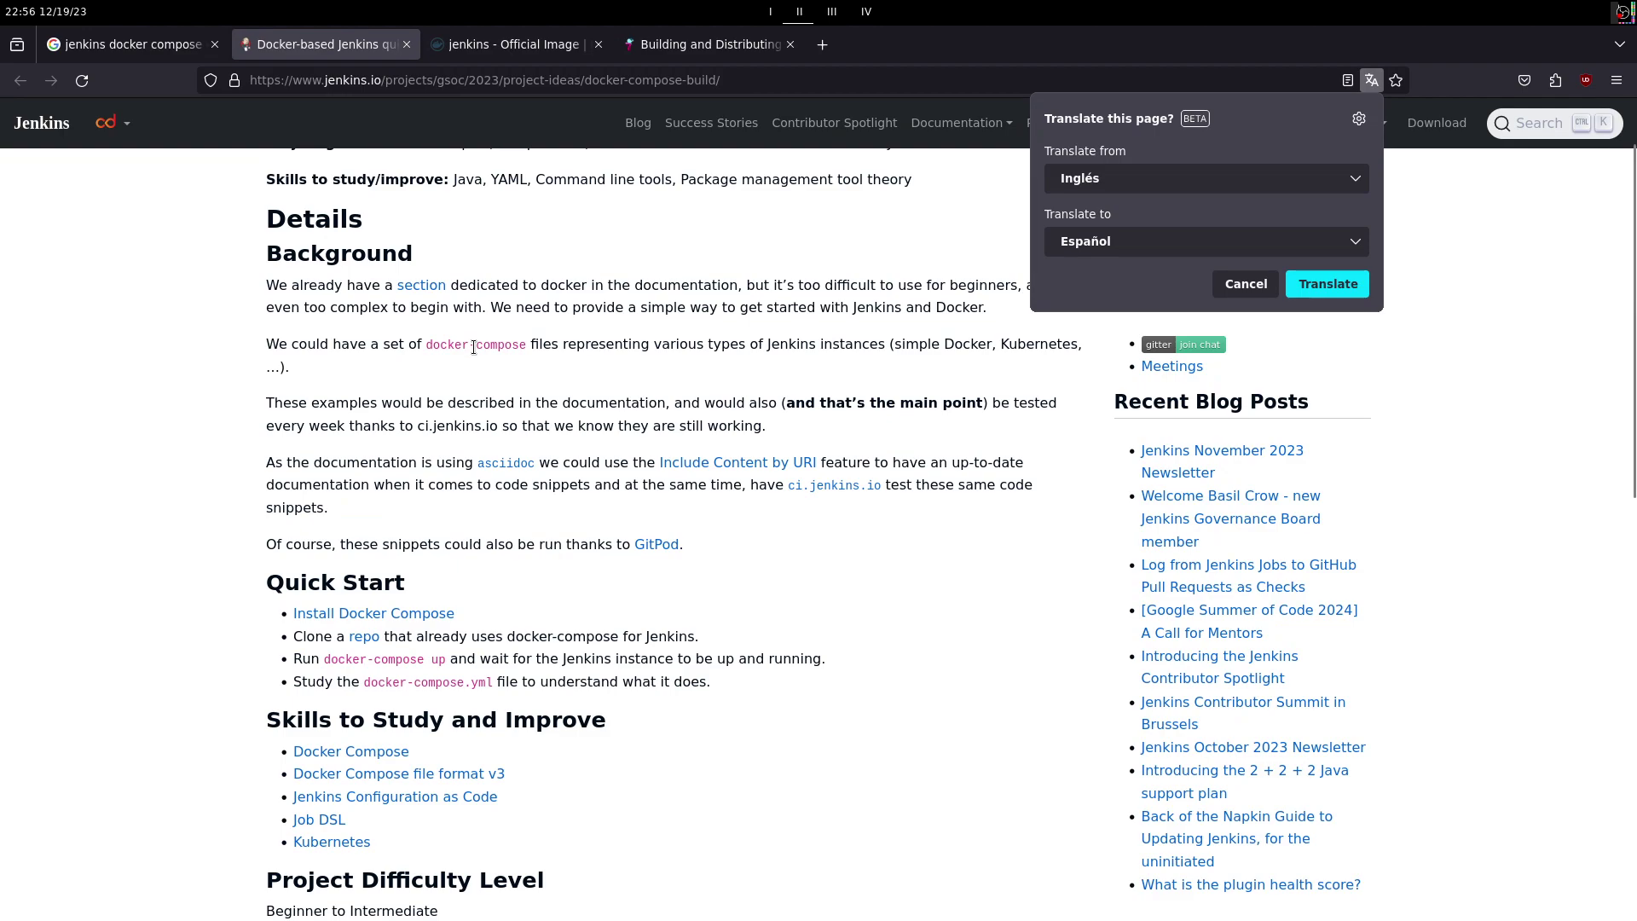
scroll(401, 384, down, 1)
scroll(405, 525, down, 1)
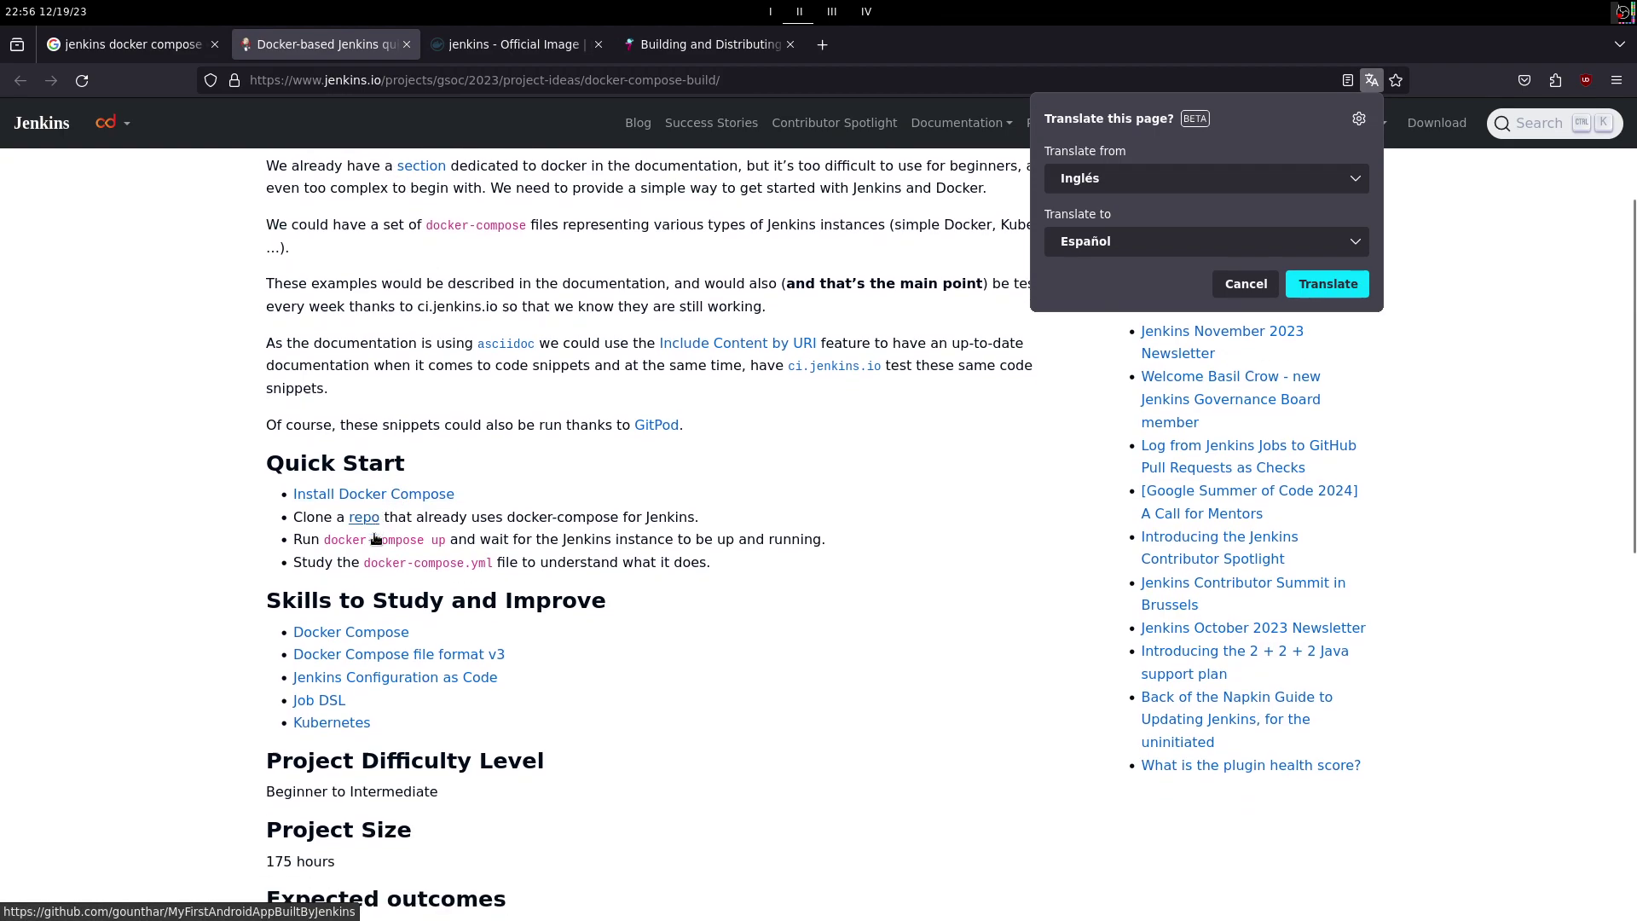
Step: Open the repo linked in the Quick Start list in a new tab and examine its files and README
right_click(368, 444)
click(409, 460)
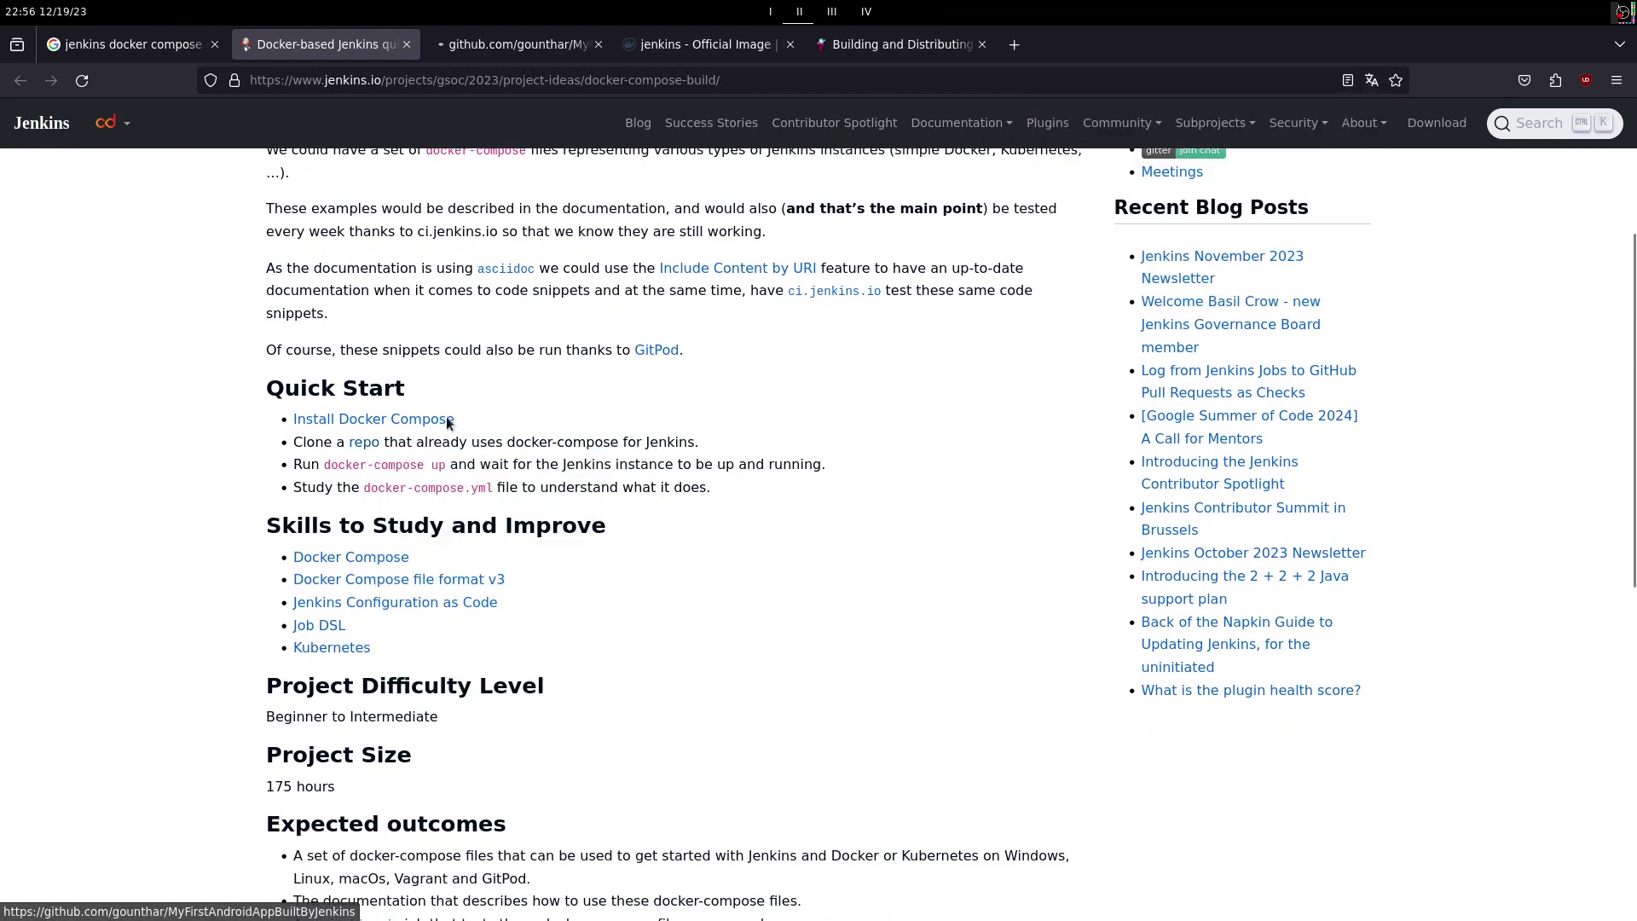
click(521, 43)
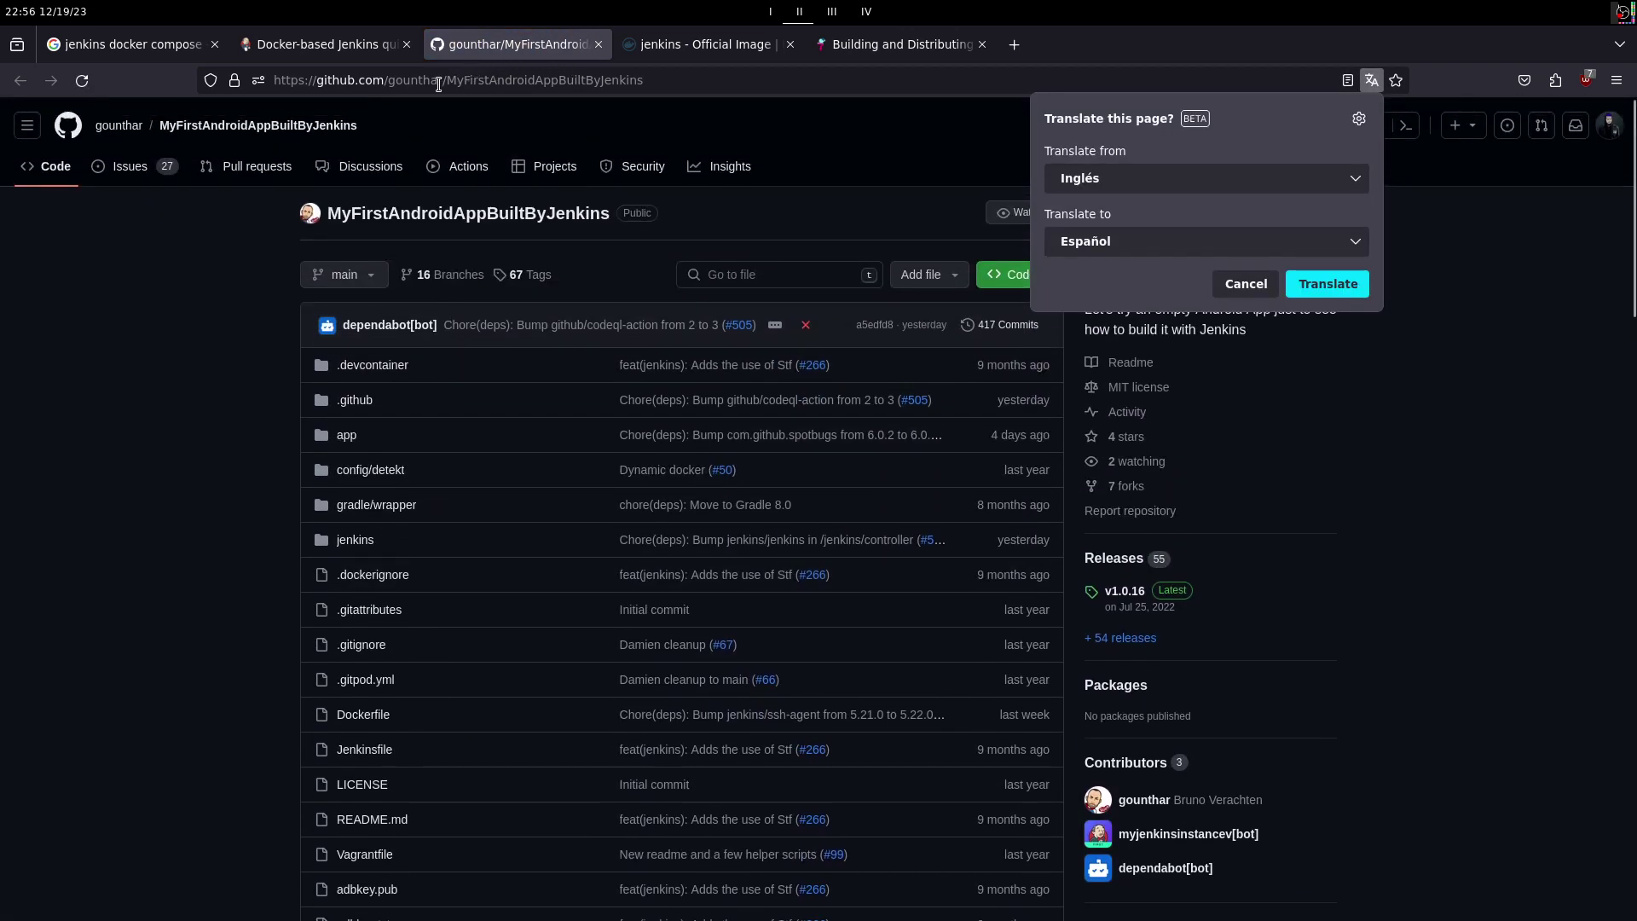
scroll(273, 274, down, 10)
scroll(268, 280, up, 7)
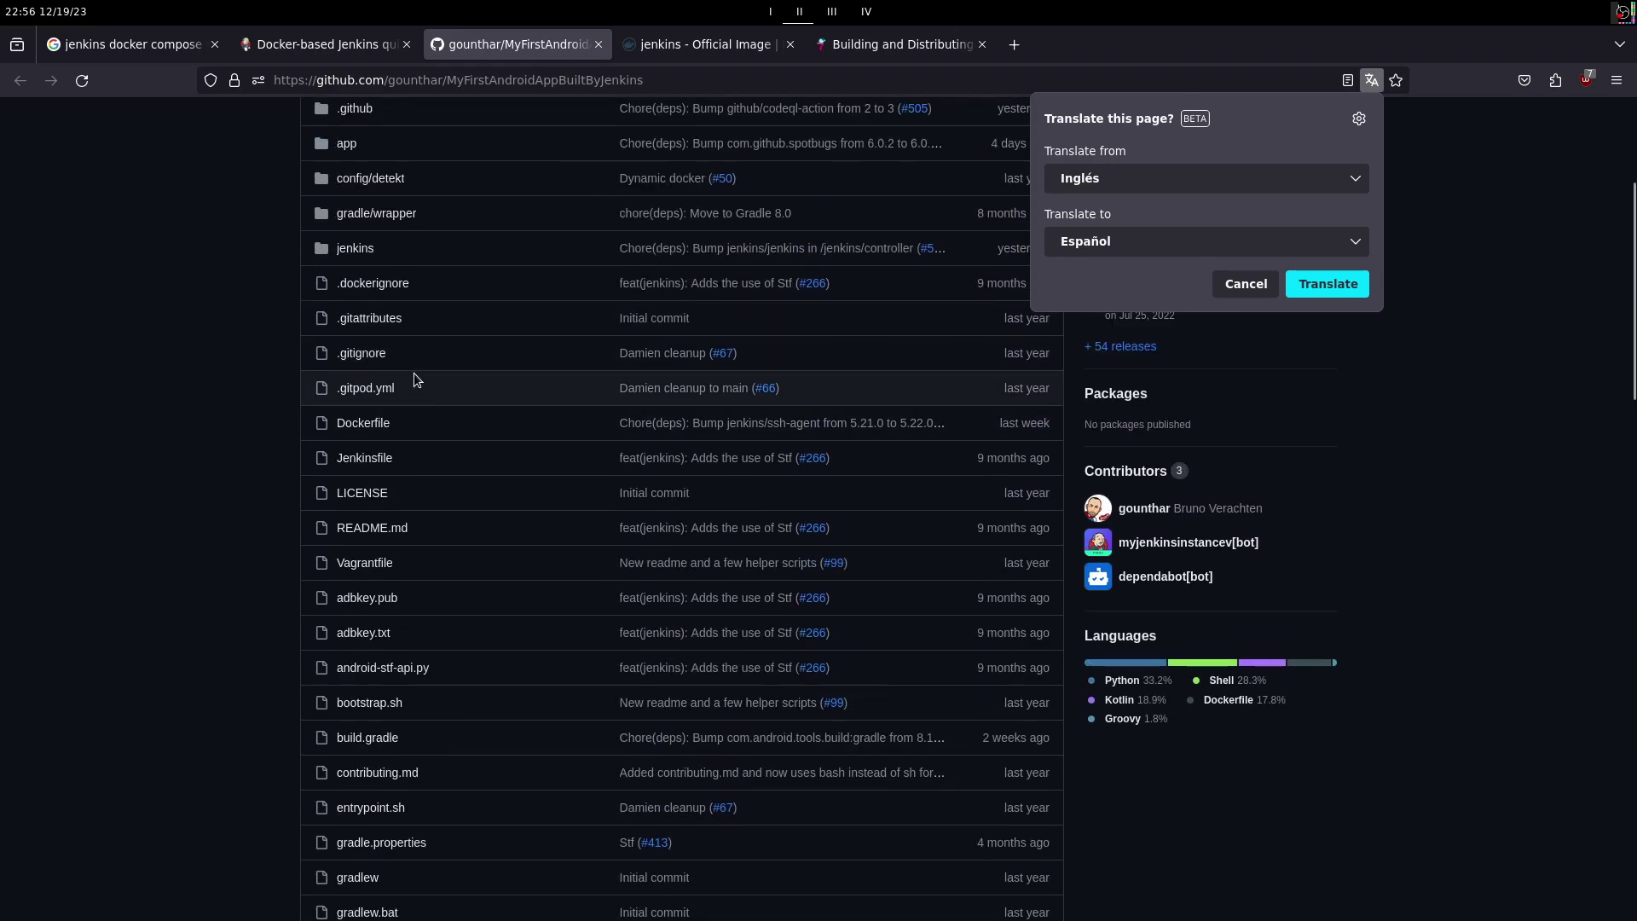
scroll(417, 383, up, 3)
scroll(414, 384, down, 20)
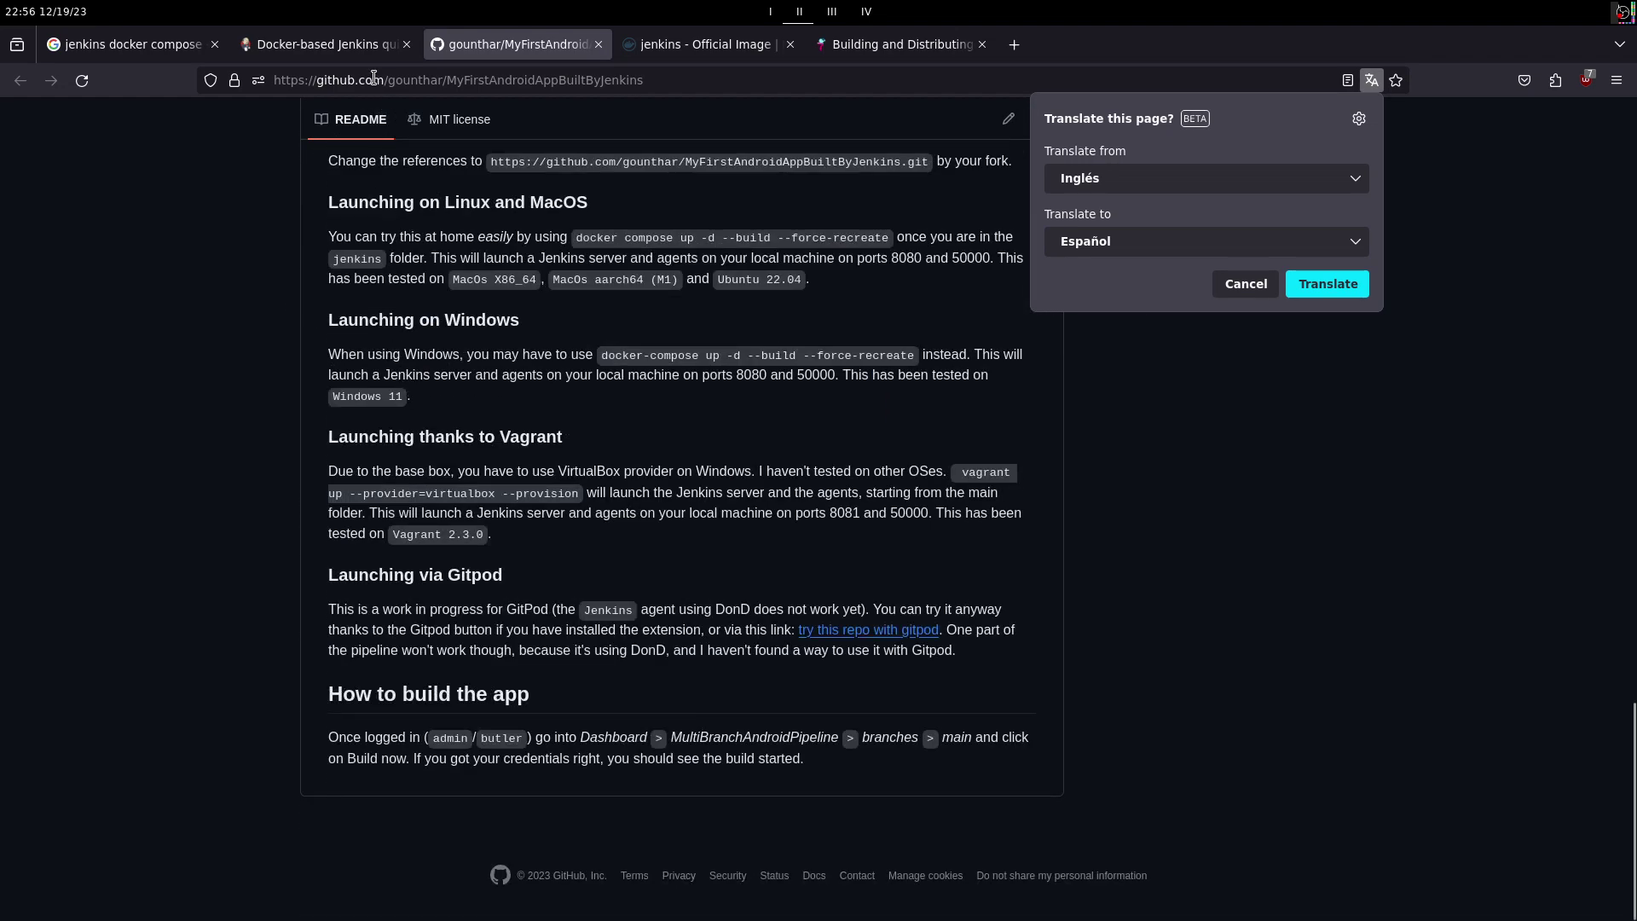
Step: Check the rest of the Jenkins quickstart project page and close its tab
click(358, 44)
scroll(512, 507, down, 6)
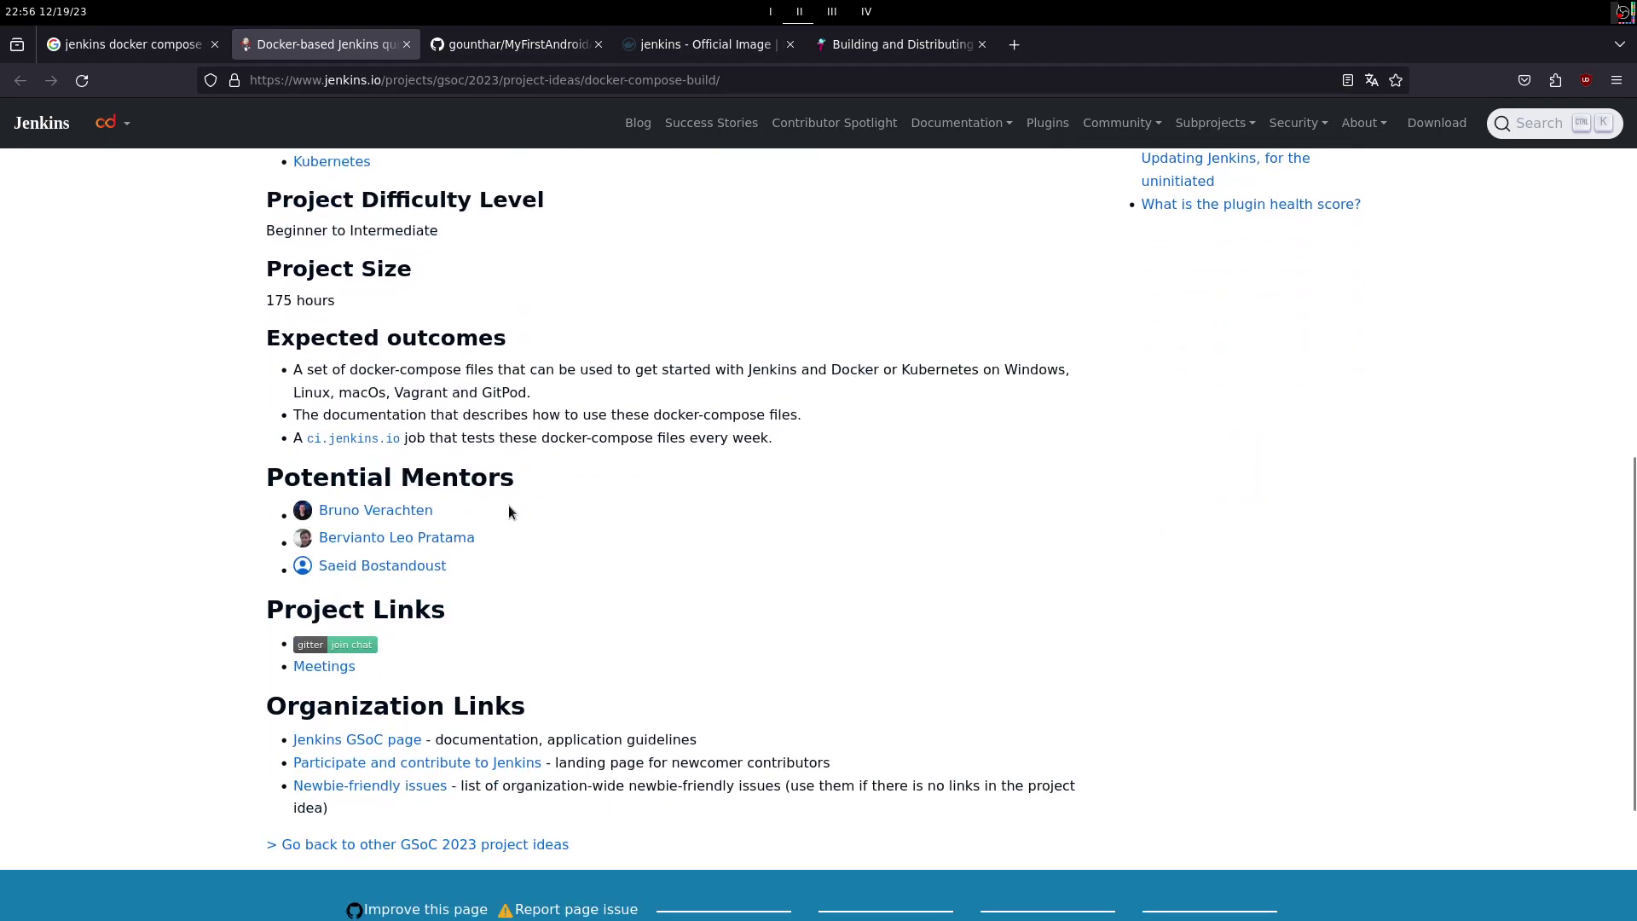
scroll(496, 489, up, 5)
click(335, 426)
click(406, 45)
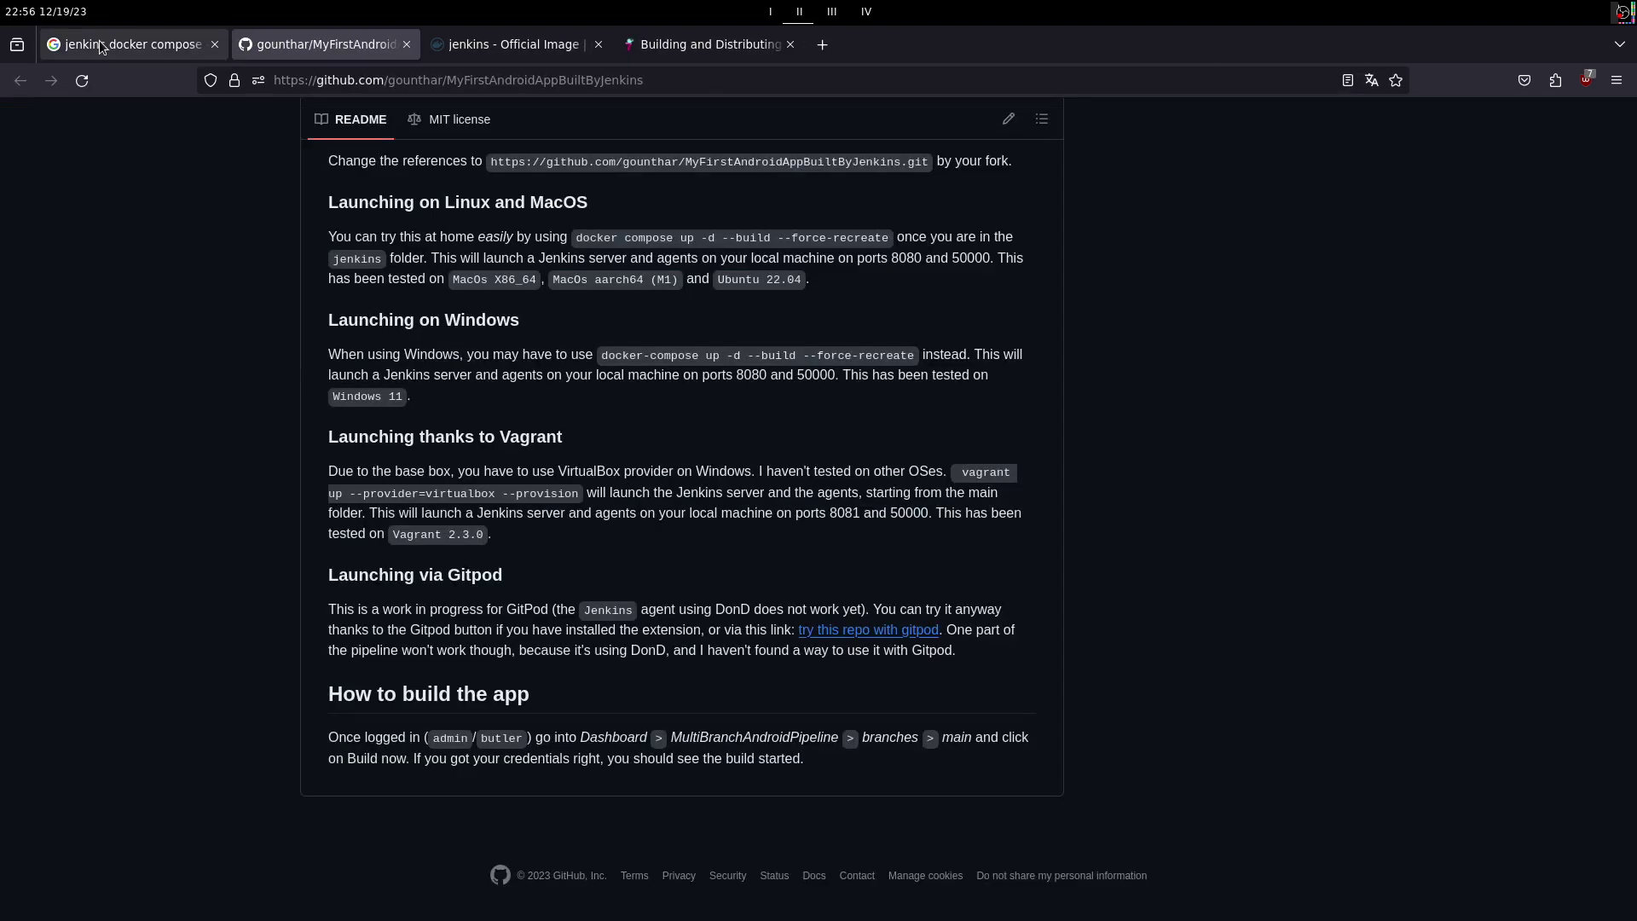
Step: Load chat.openai.com in the tab with the Google search results
click(100, 46)
click(488, 81)
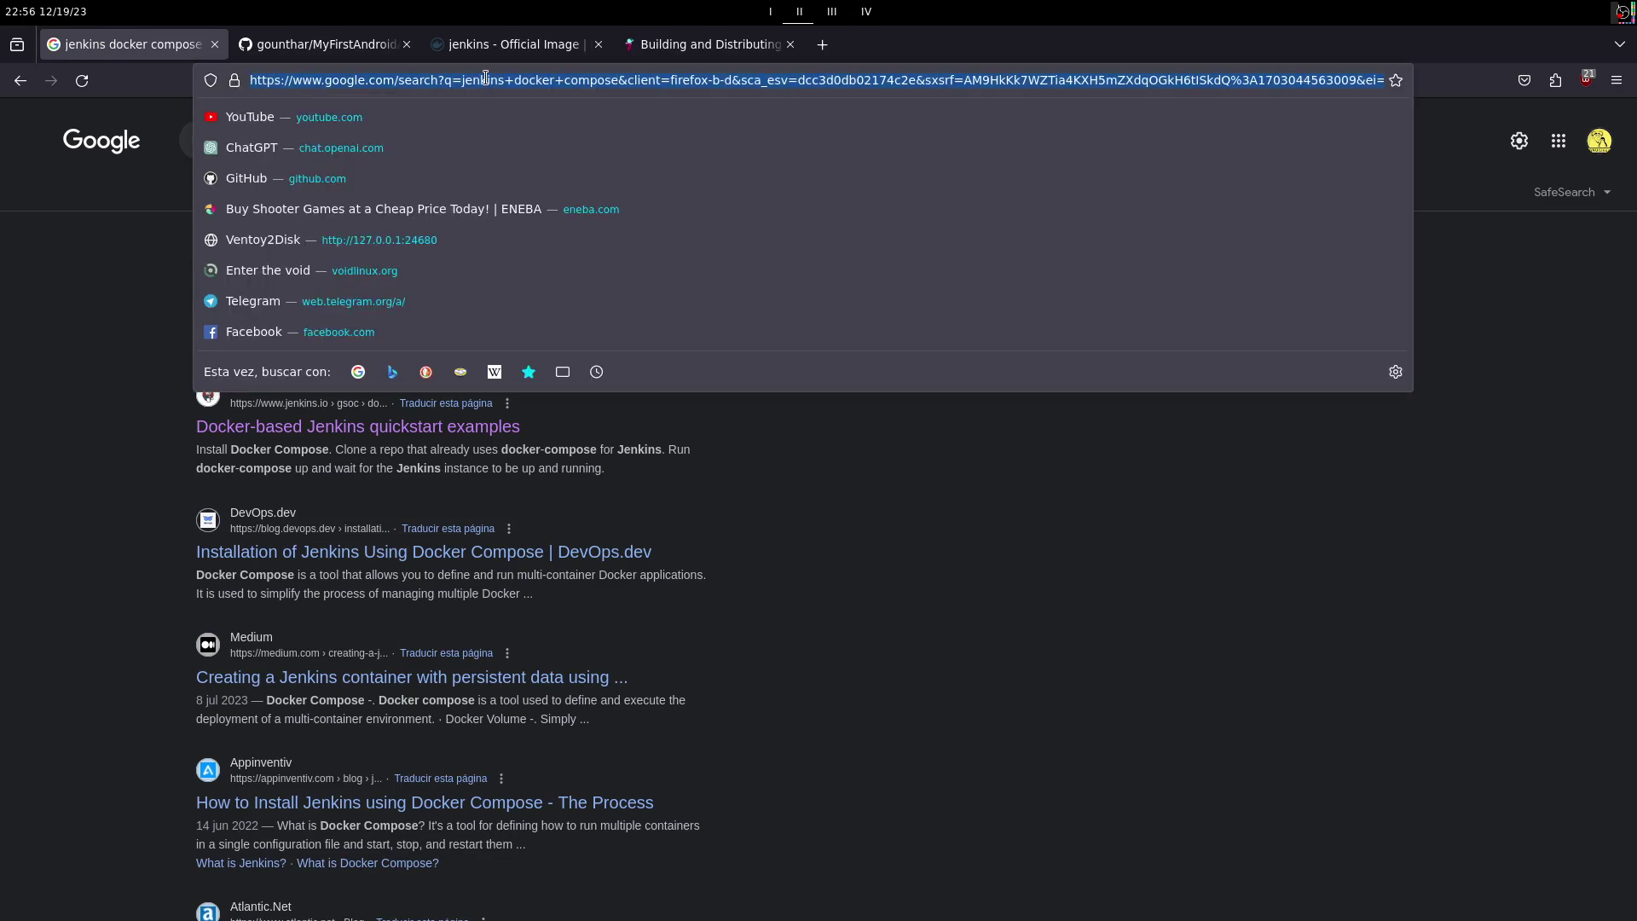
text(chat.openai.com)
key(Return)
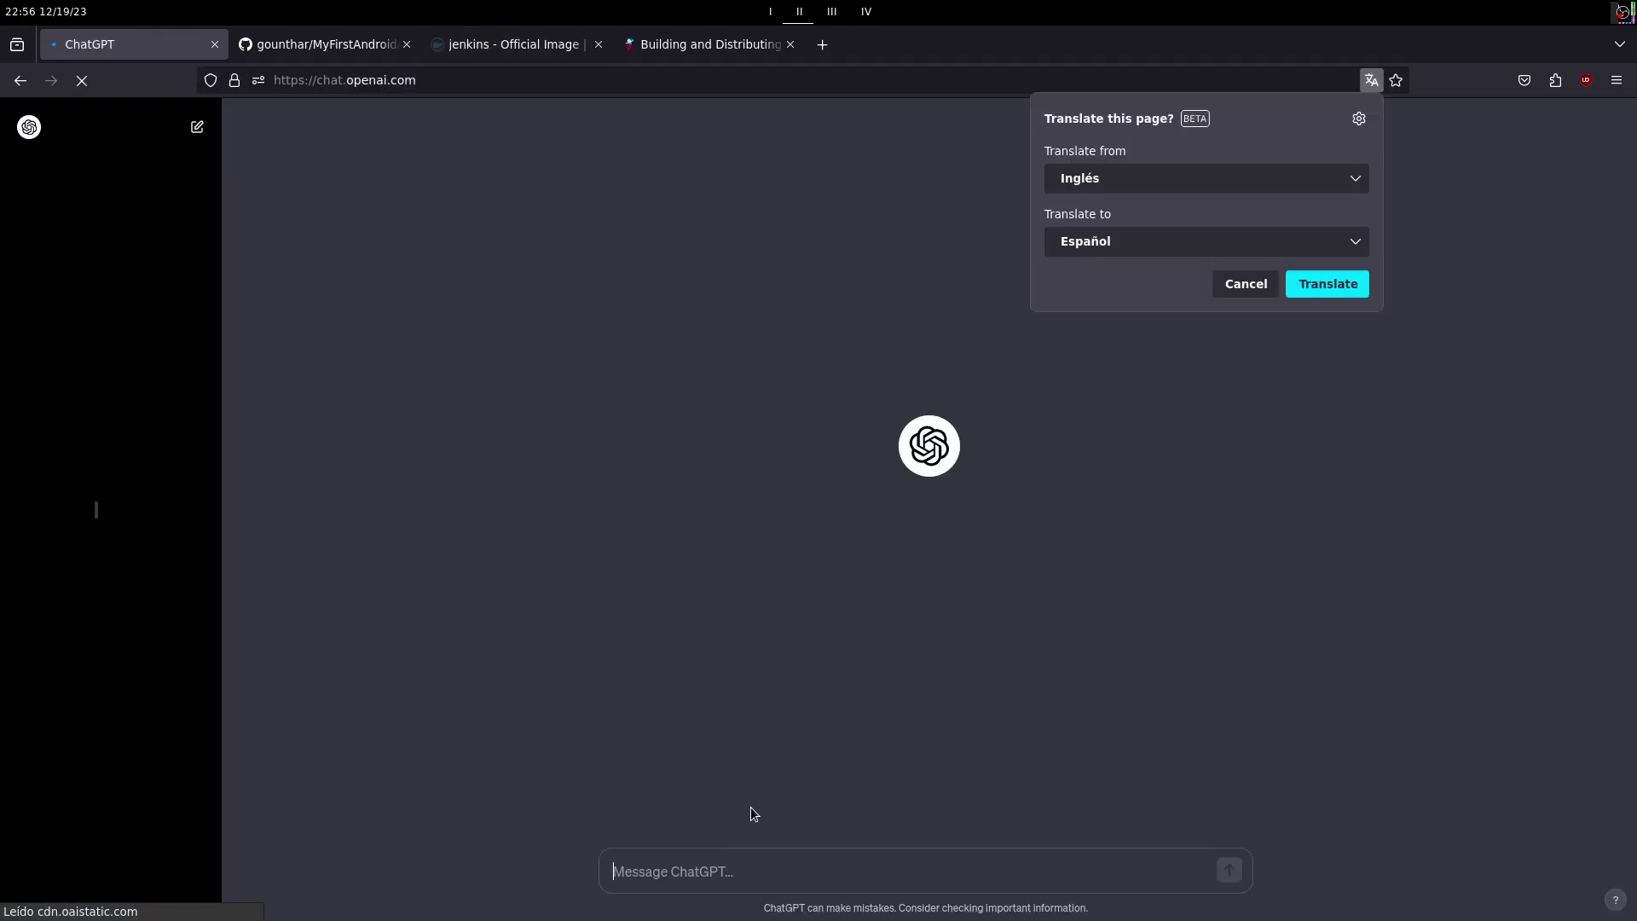
Step: Send ChatGPT the request "Hola, por favor creame un docker compose de jenkins lts"
click(744, 866)
text(b)
key(BackSpace)
text(Hola, por favor creame )
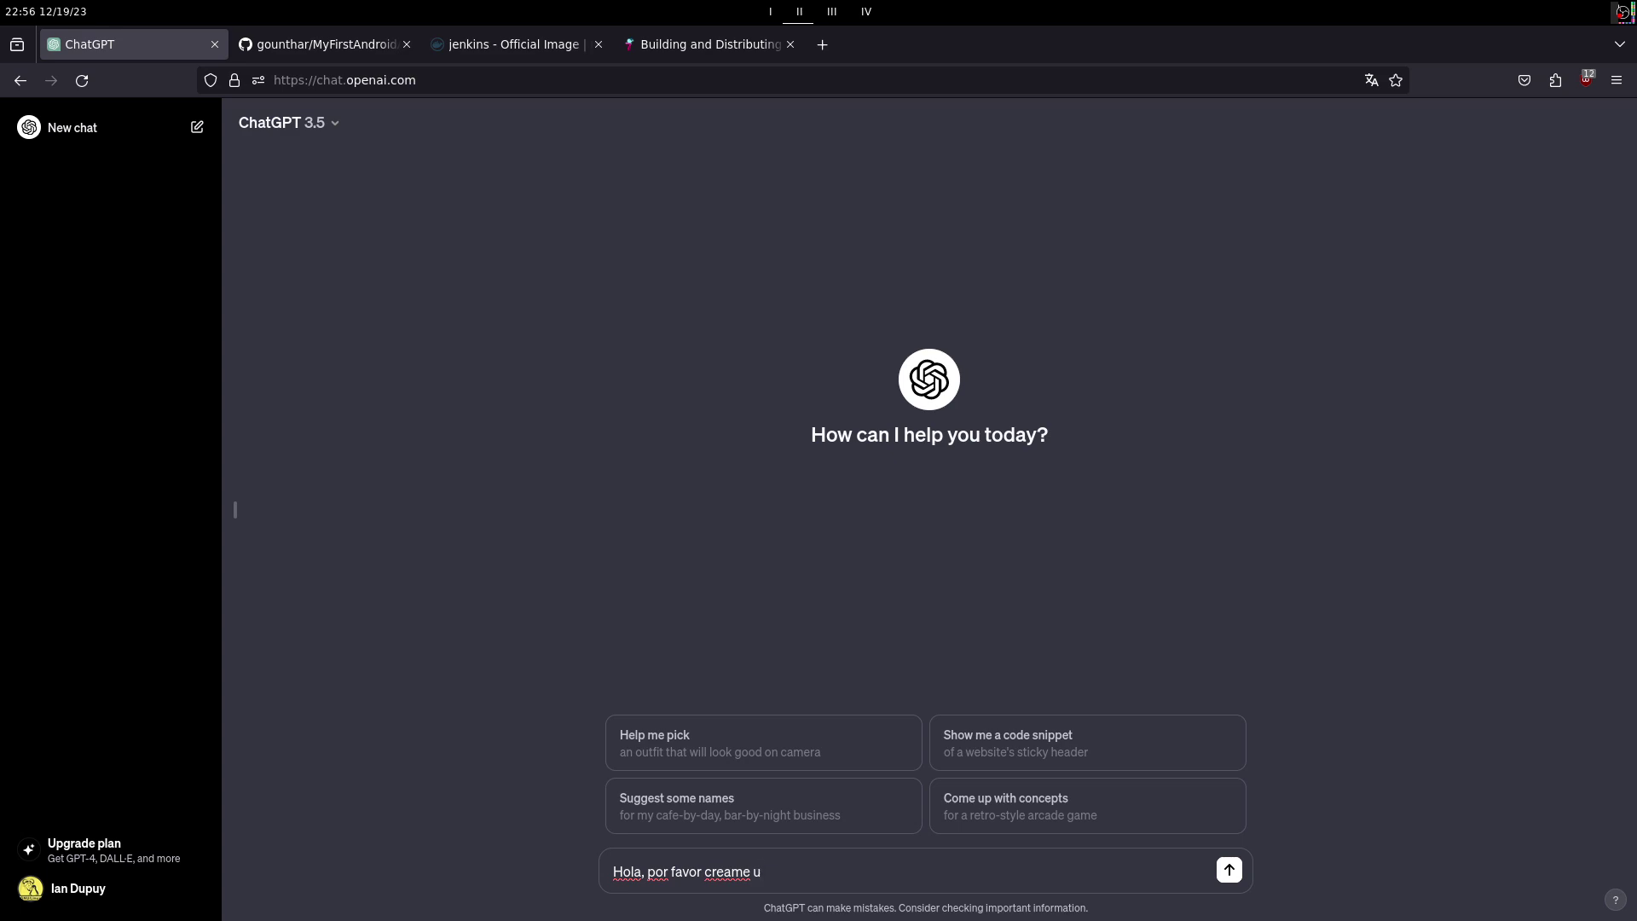
text(un docker compose de jenkins lts)
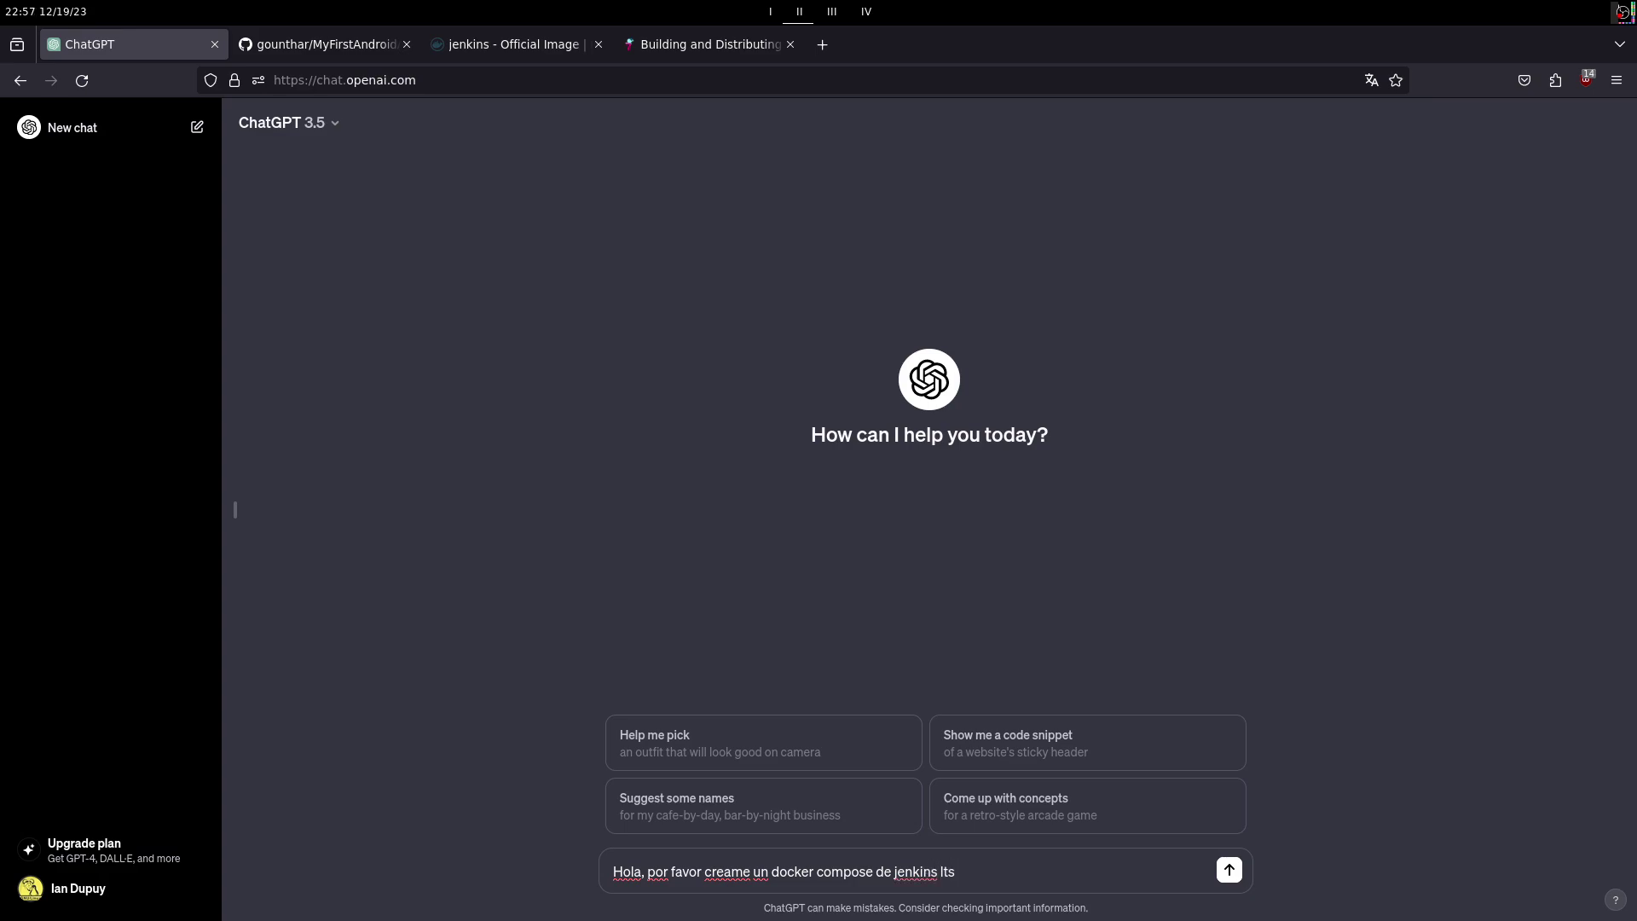
key(Return)
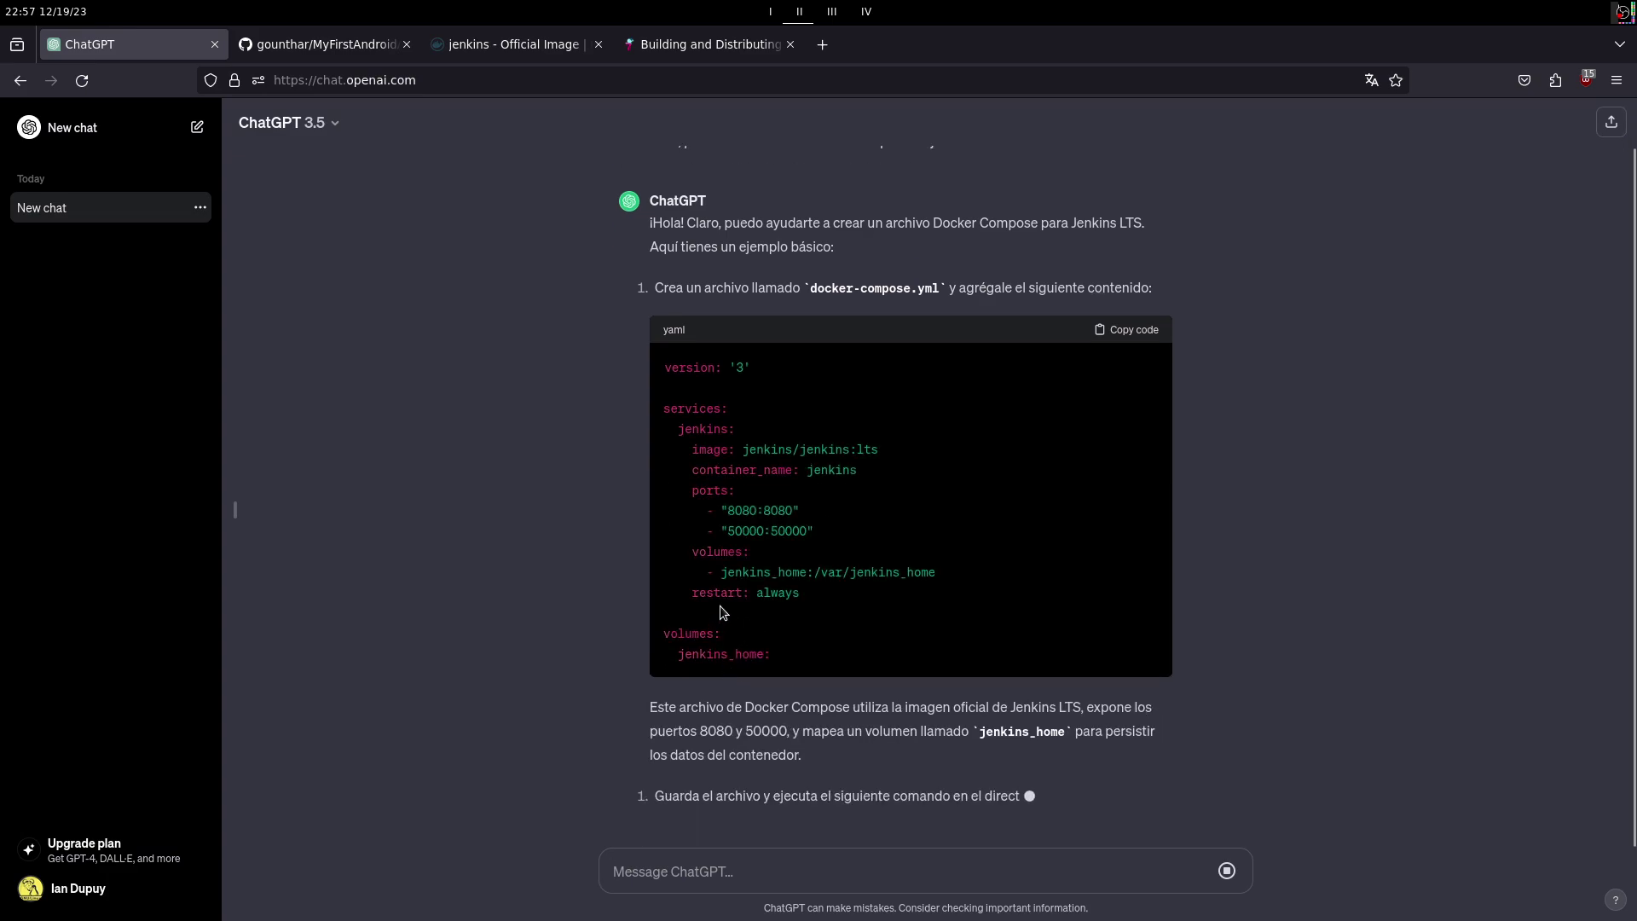
Step: Review the generated docker-compose.yml example and the instructions that follow it
scroll(793, 589, up, 2)
scroll(789, 586, down, 5)
scroll(793, 637, up, 5)
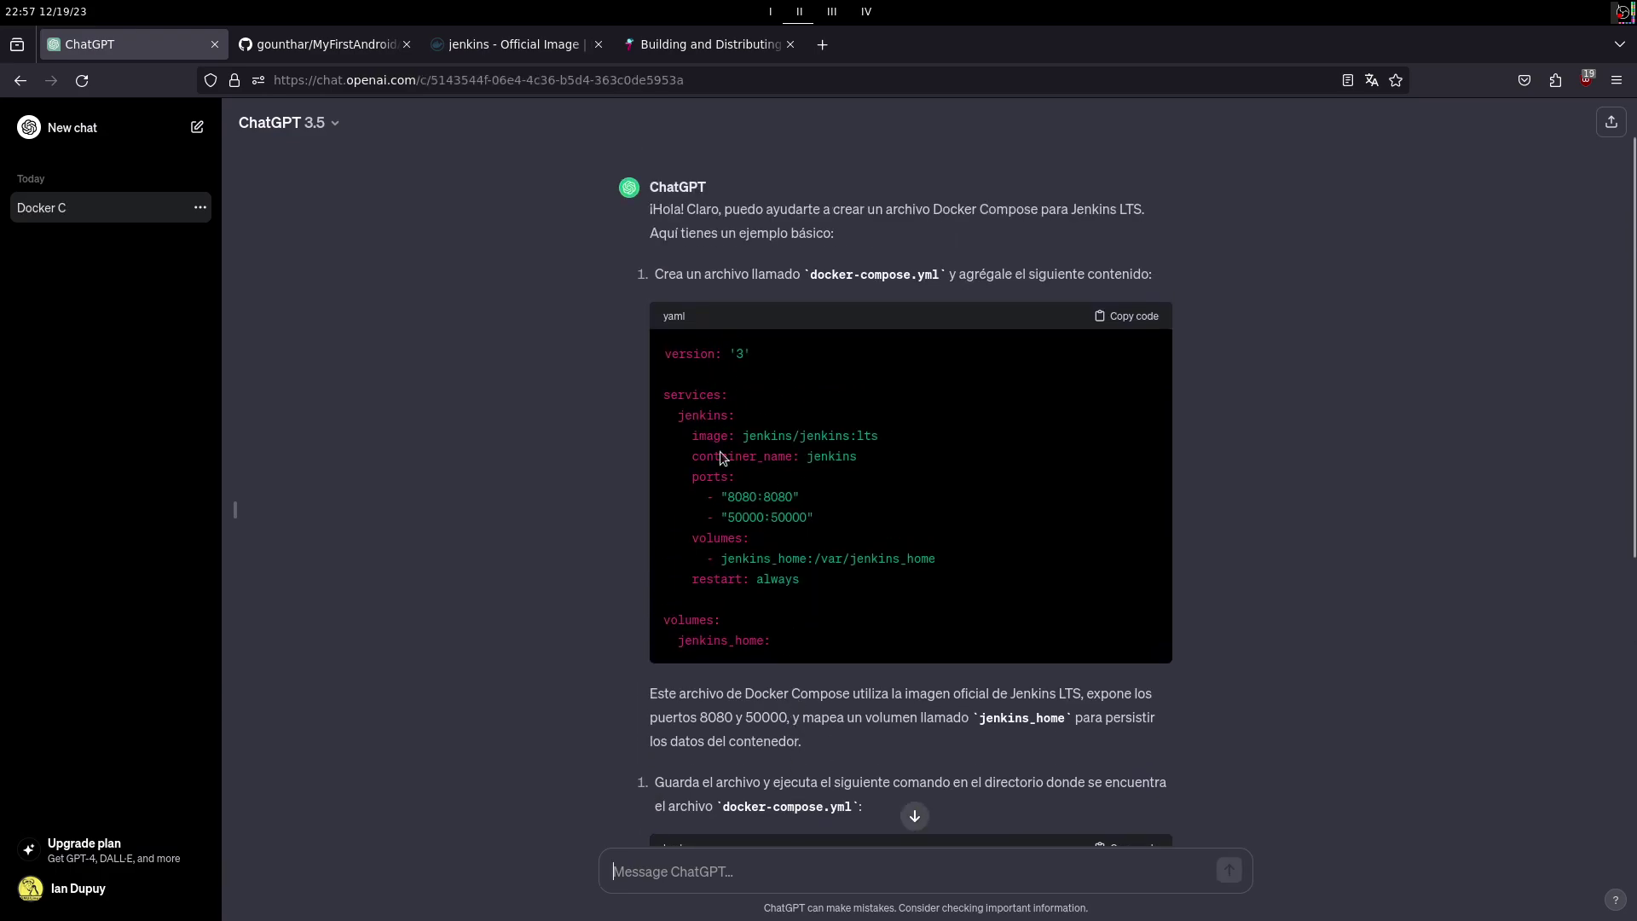
drag(786, 650, 665, 352)
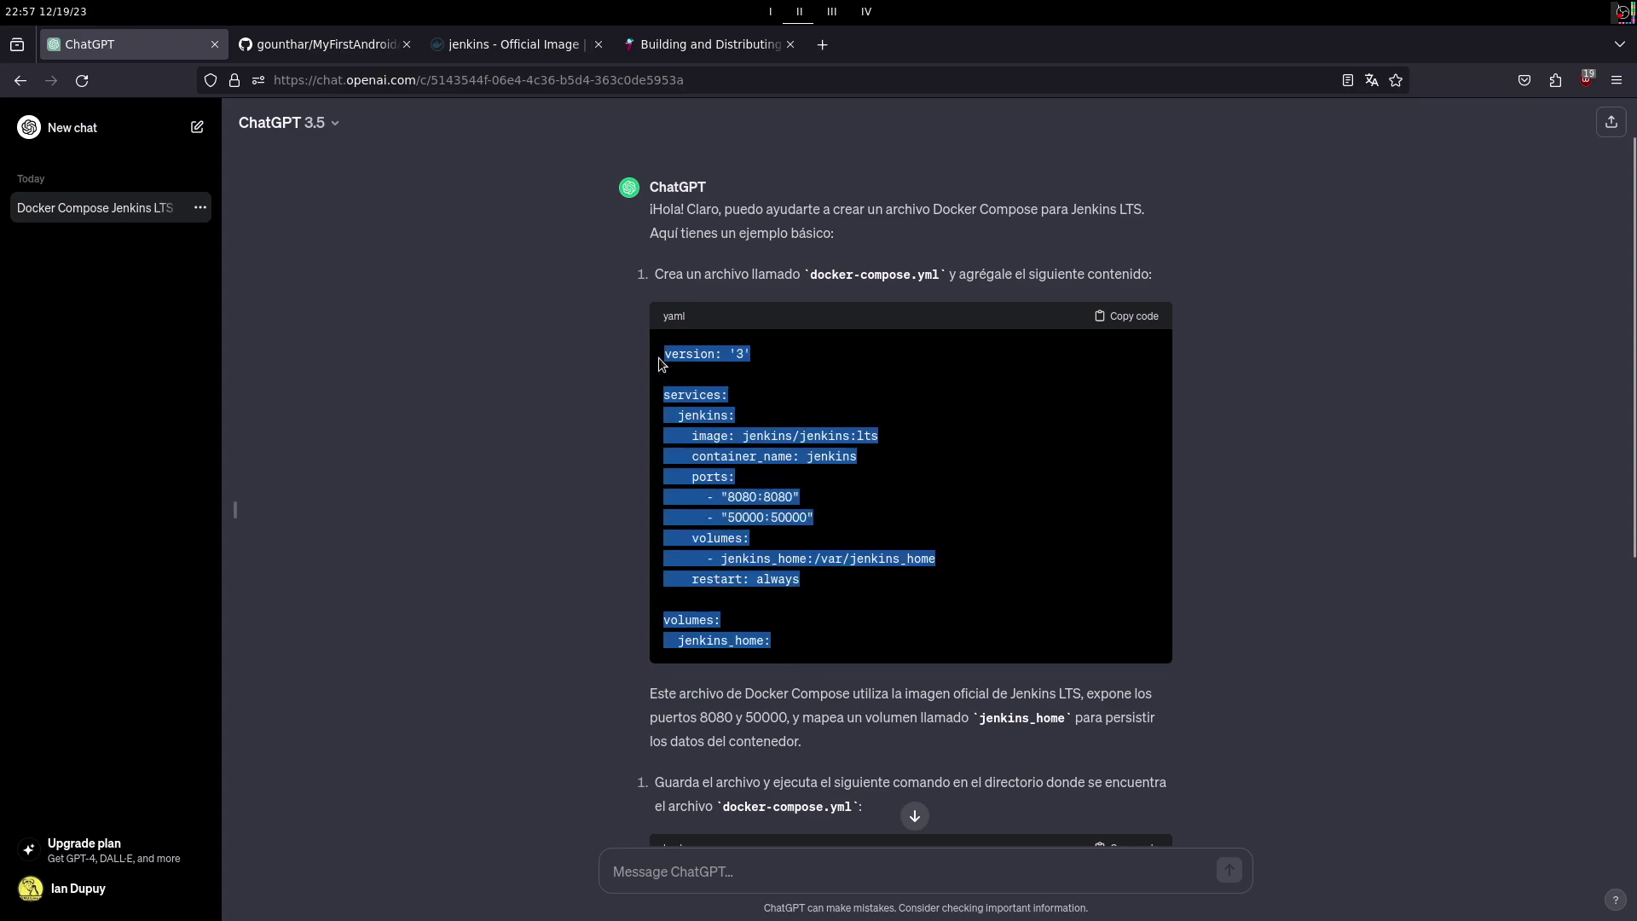
right_click(696, 365)
key(Escape)
scroll(767, 597, down, 5)
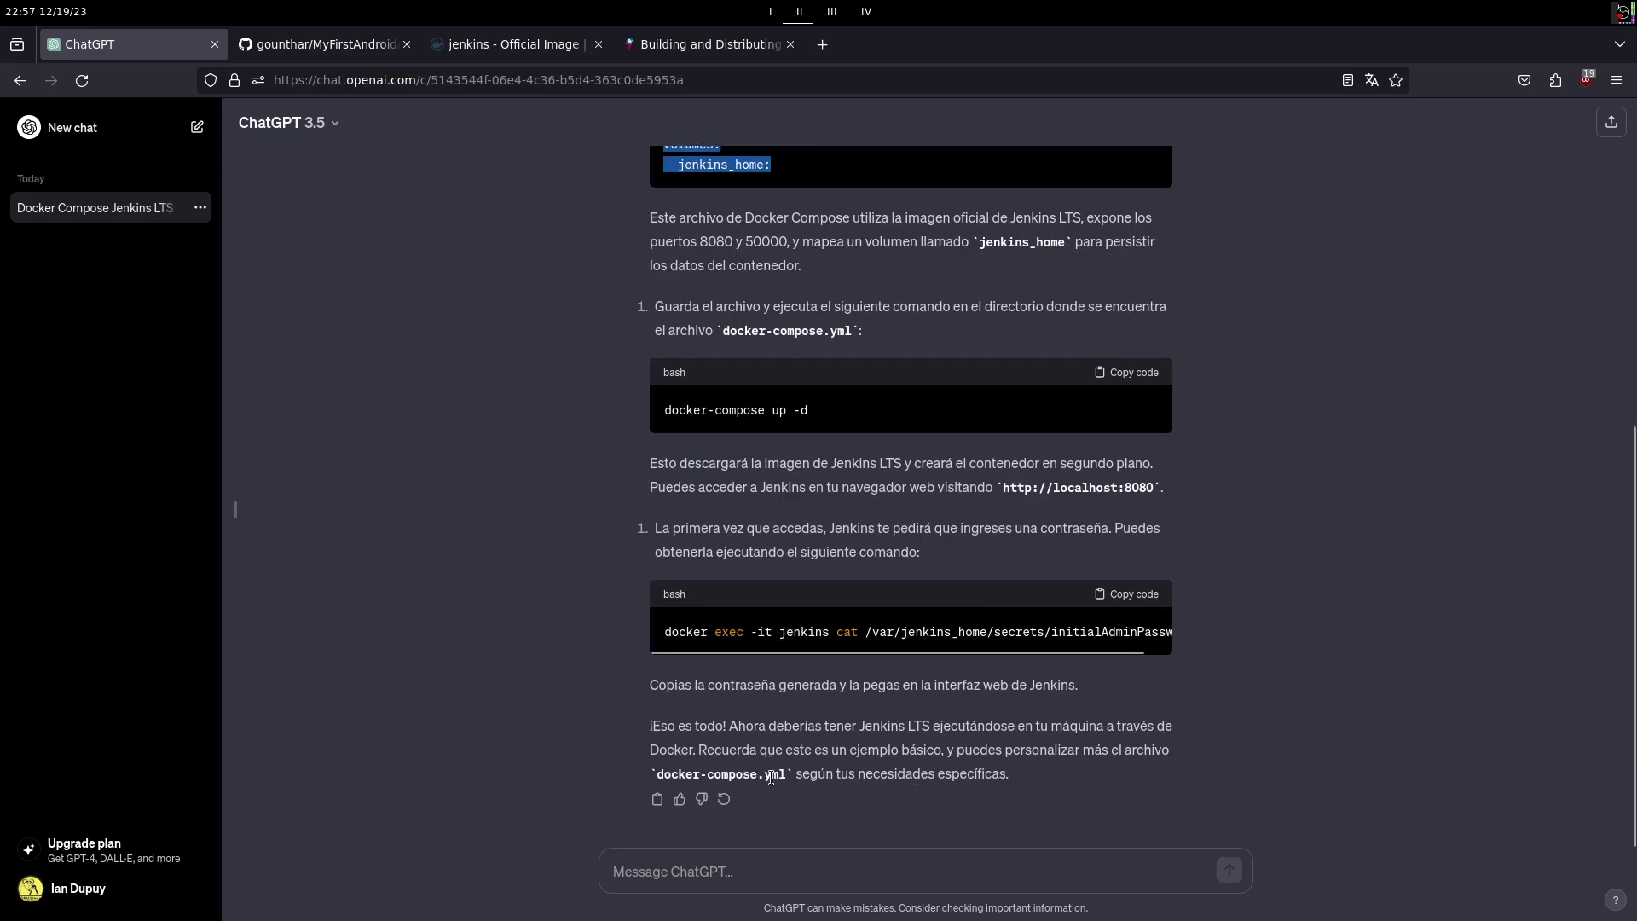
Step: Ask ChatGPT "en el docker compose agrega que quiero que me muestre la pantalla de primer inicio de configuración"
click(817, 863)
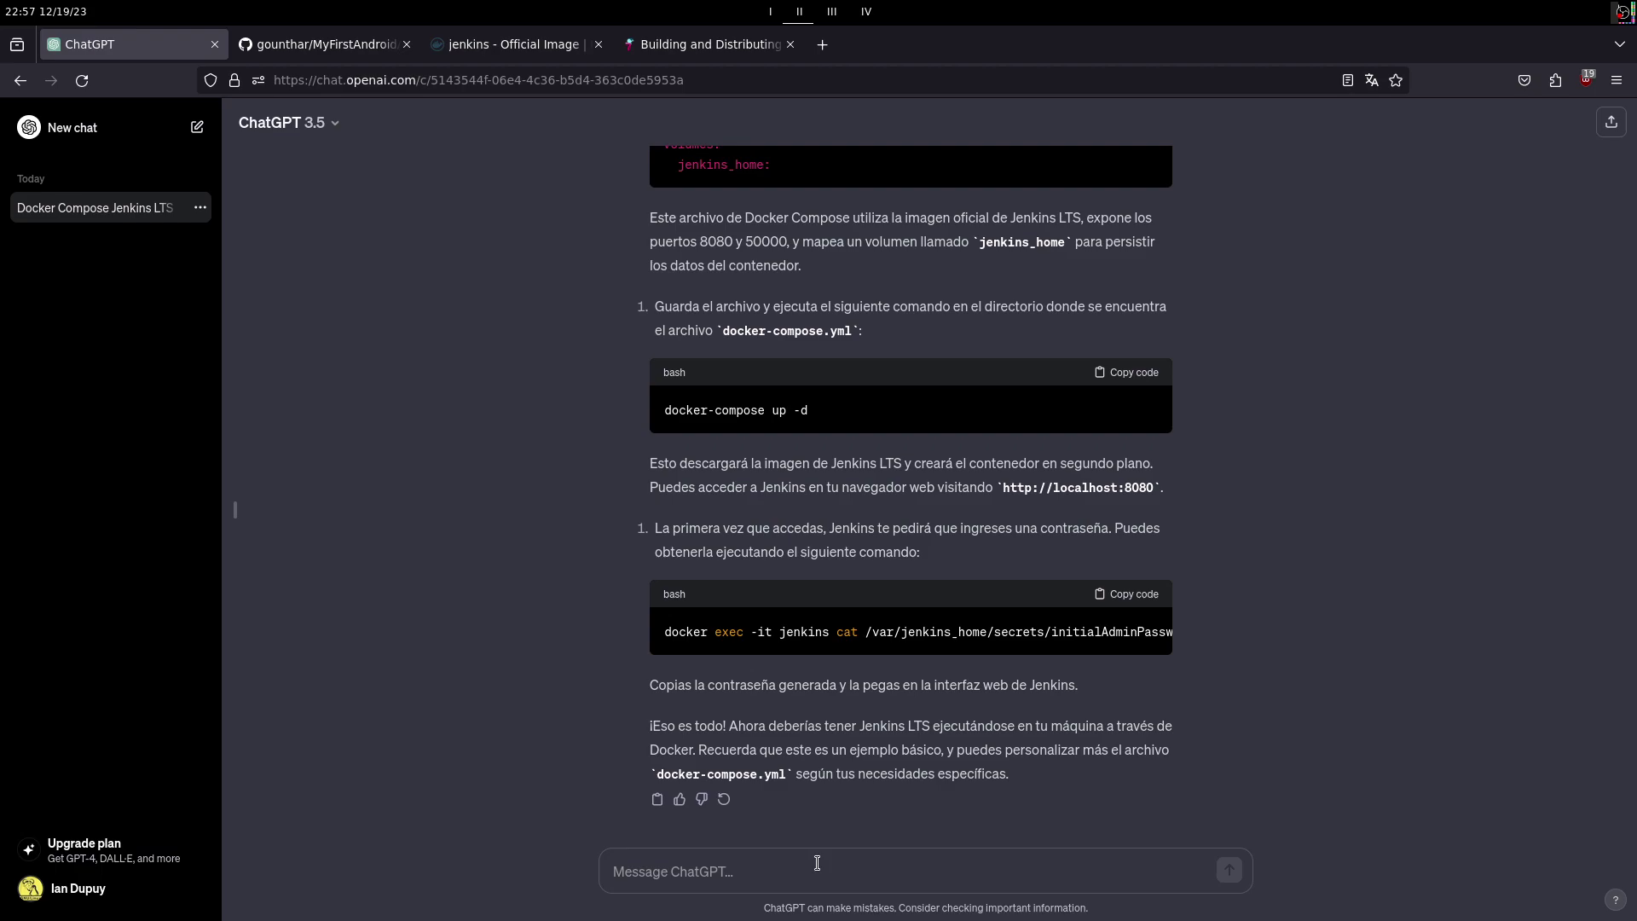
text(en a)
key(BackSpace)
text(el d)
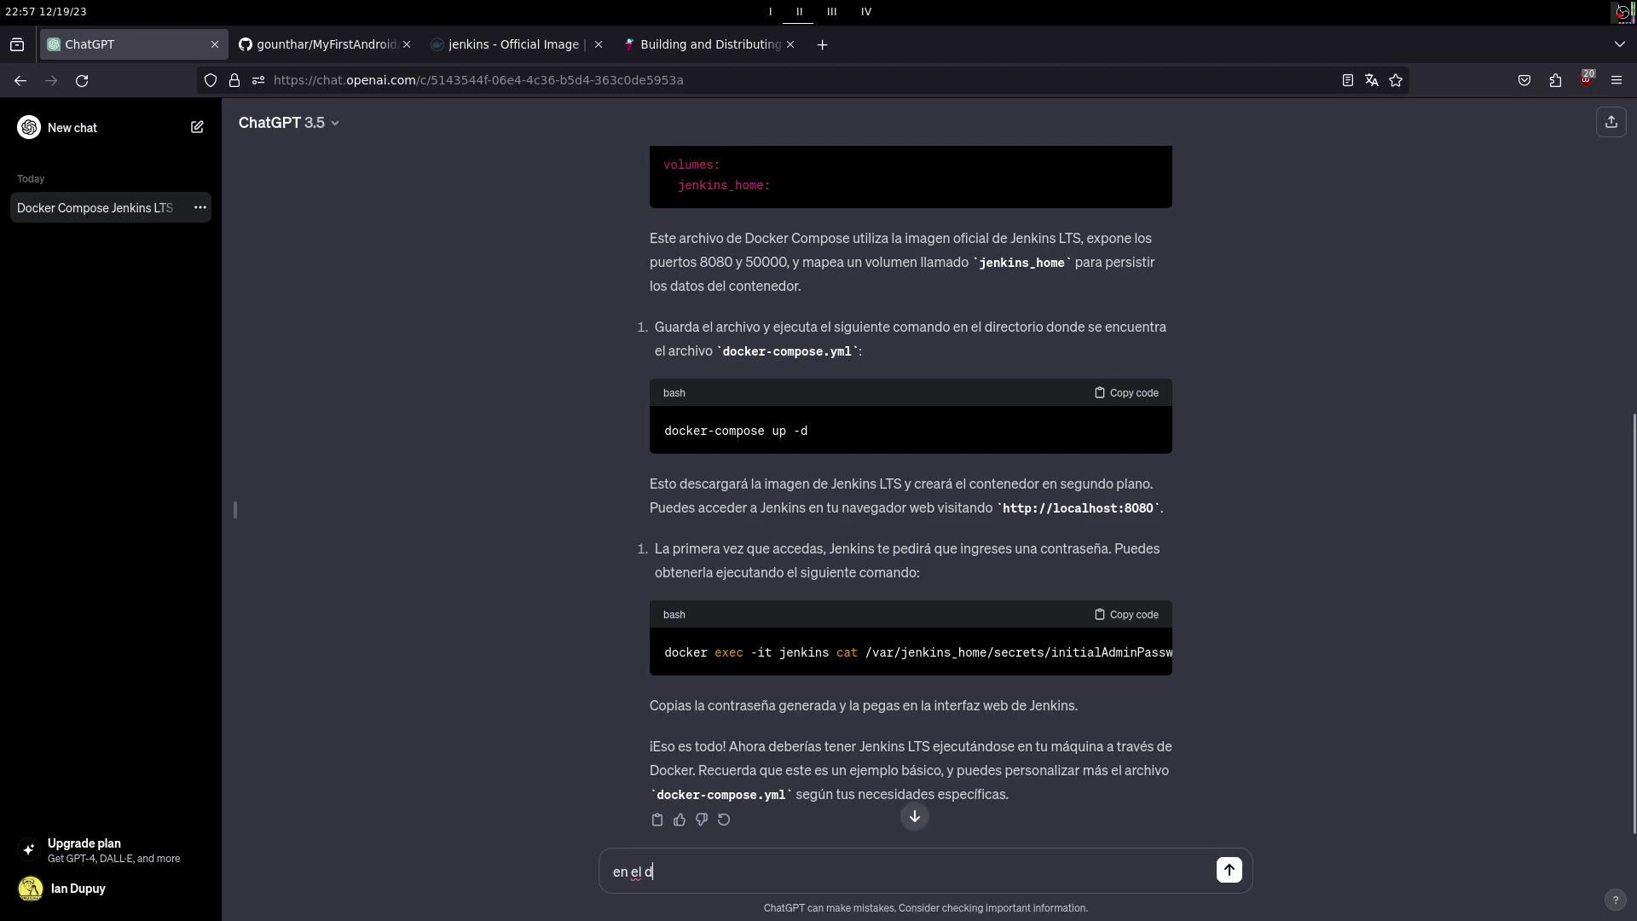
text(ocker compose agrega que quiero que me muestre la pantalla de primer inicioi)
key(BackSpace)
key(BackSpace)
text(de configuracion)
key(Return)
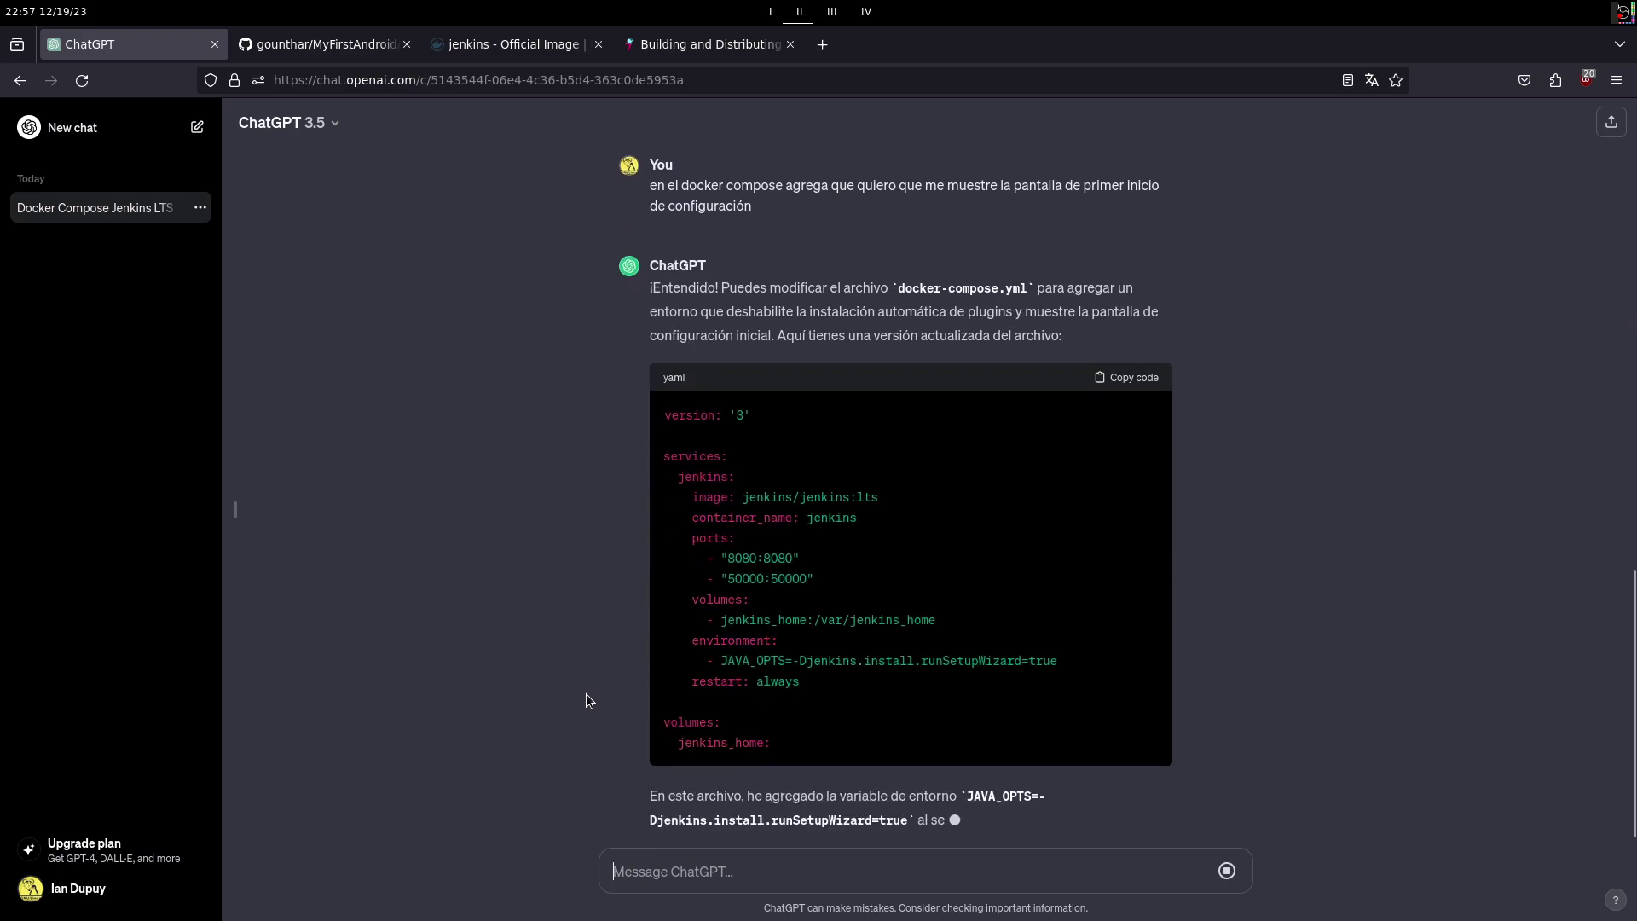
Step: Copy the code of the updated docker-compose.yml that includes the runSetupWizard environment setting
scroll(795, 698, up, 1)
drag(794, 698, 664, 364)
right_click(704, 370)
click(742, 388)
click(1127, 326)
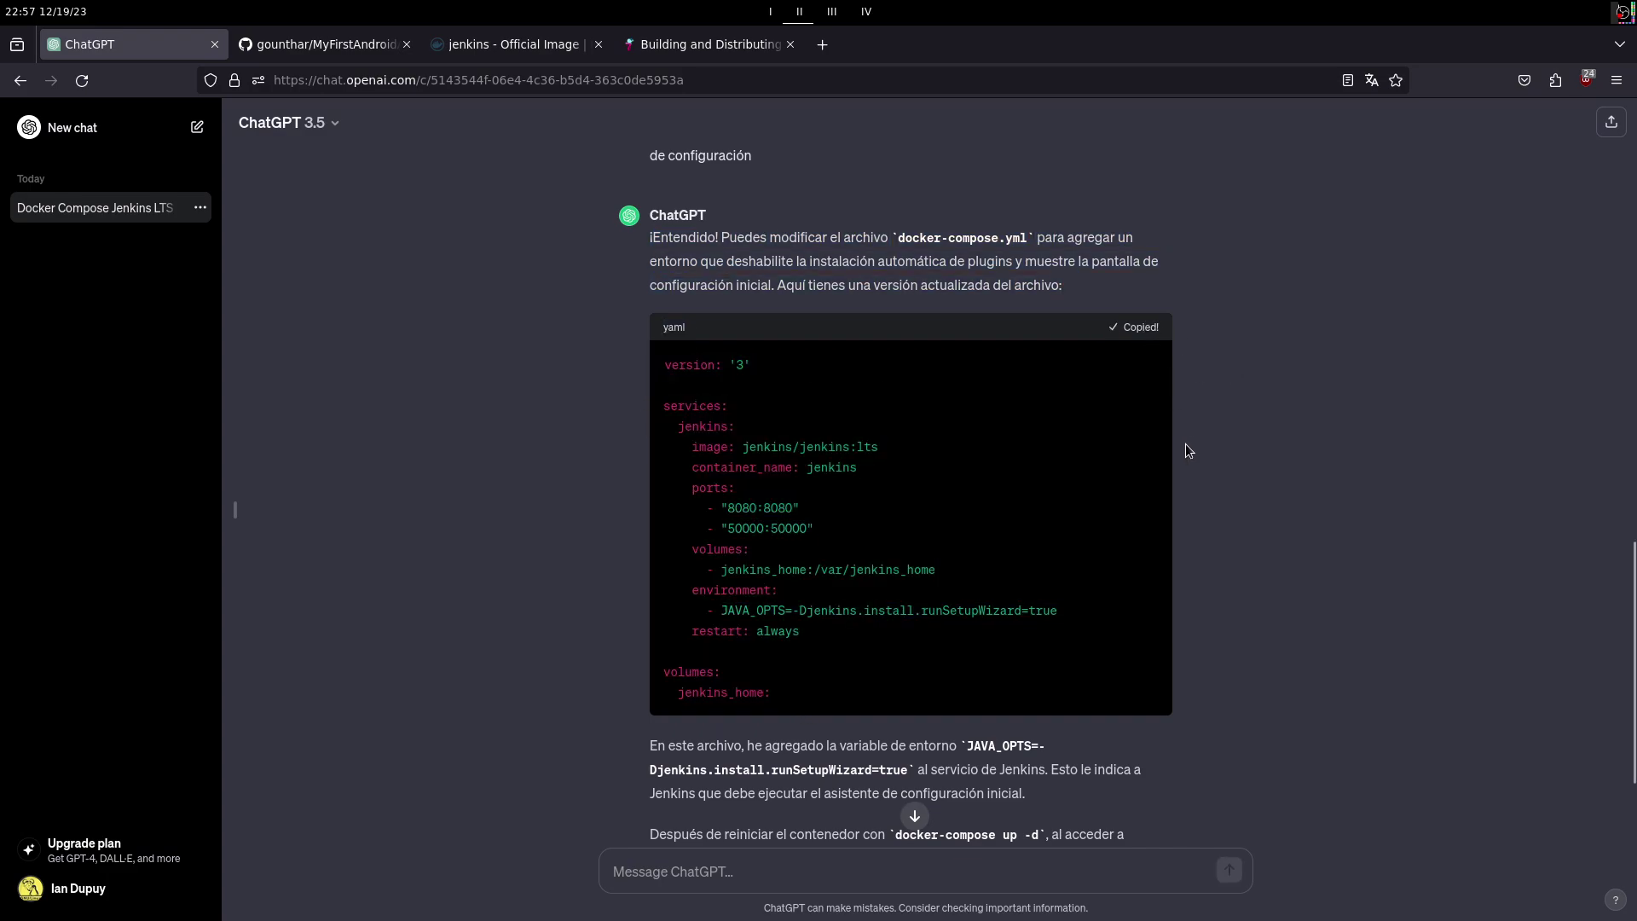
Step: Open a terminal on workspace III and list the home directory's contents
key(super+3)
key(super+Return)
text(cd)
key(BackSpace)
key(BackSpace)
key(BackSpace)
text(ls)
key(Return)
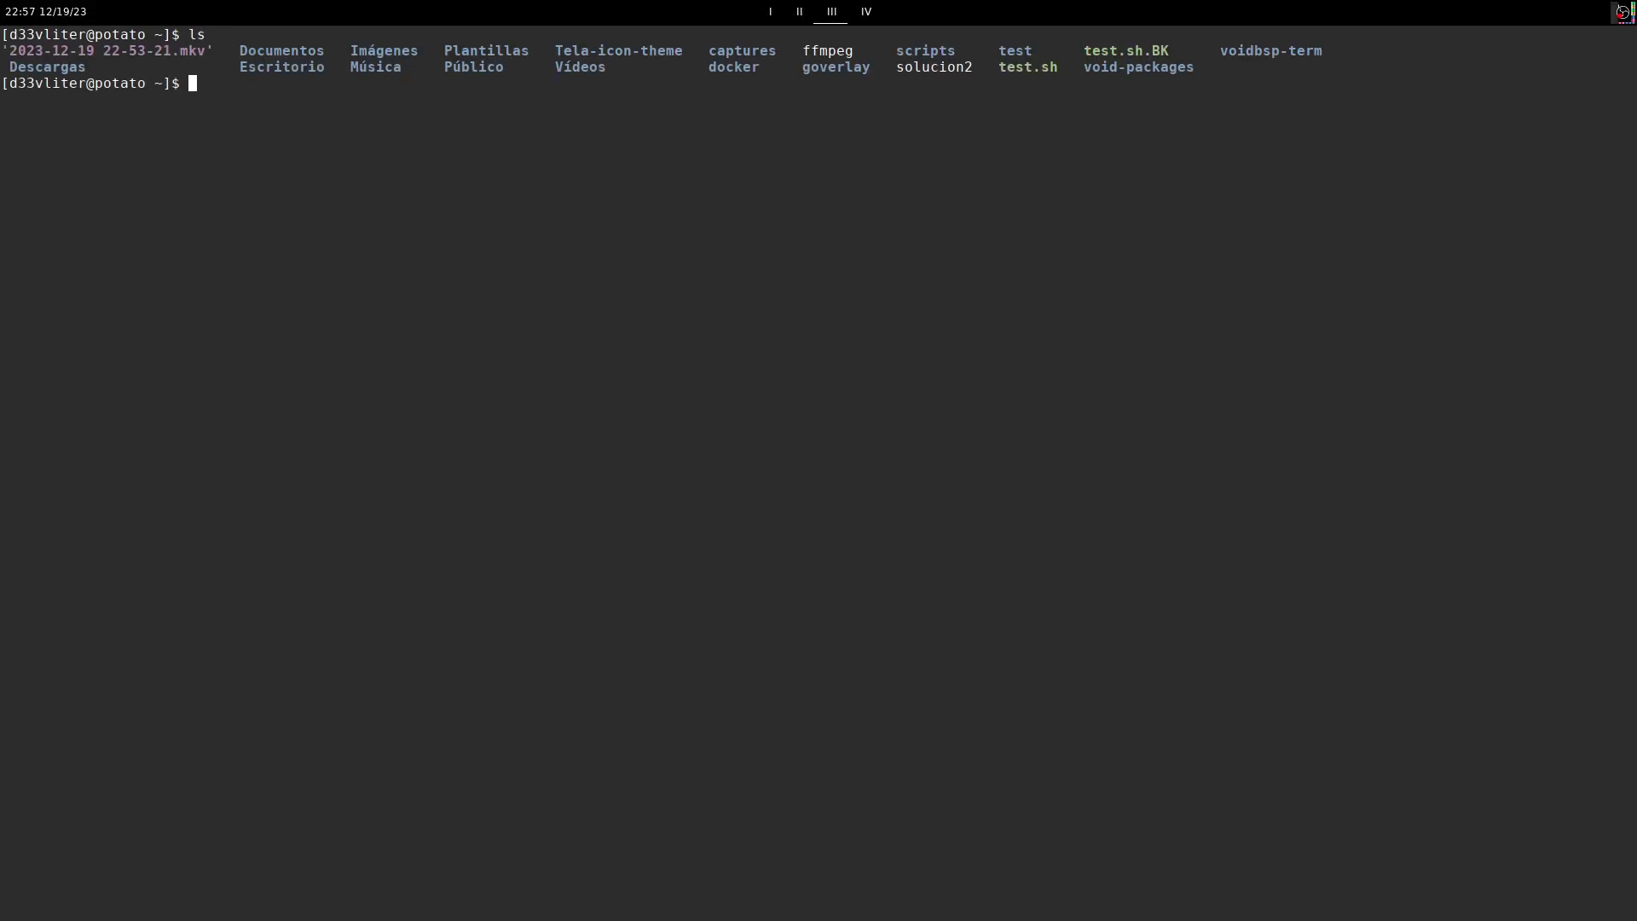
Step: Go into the docker directory, list its contents and delete everything in it with rm -rf *
text(cd docker/)
key(Return)
text(ls)
key(Return)
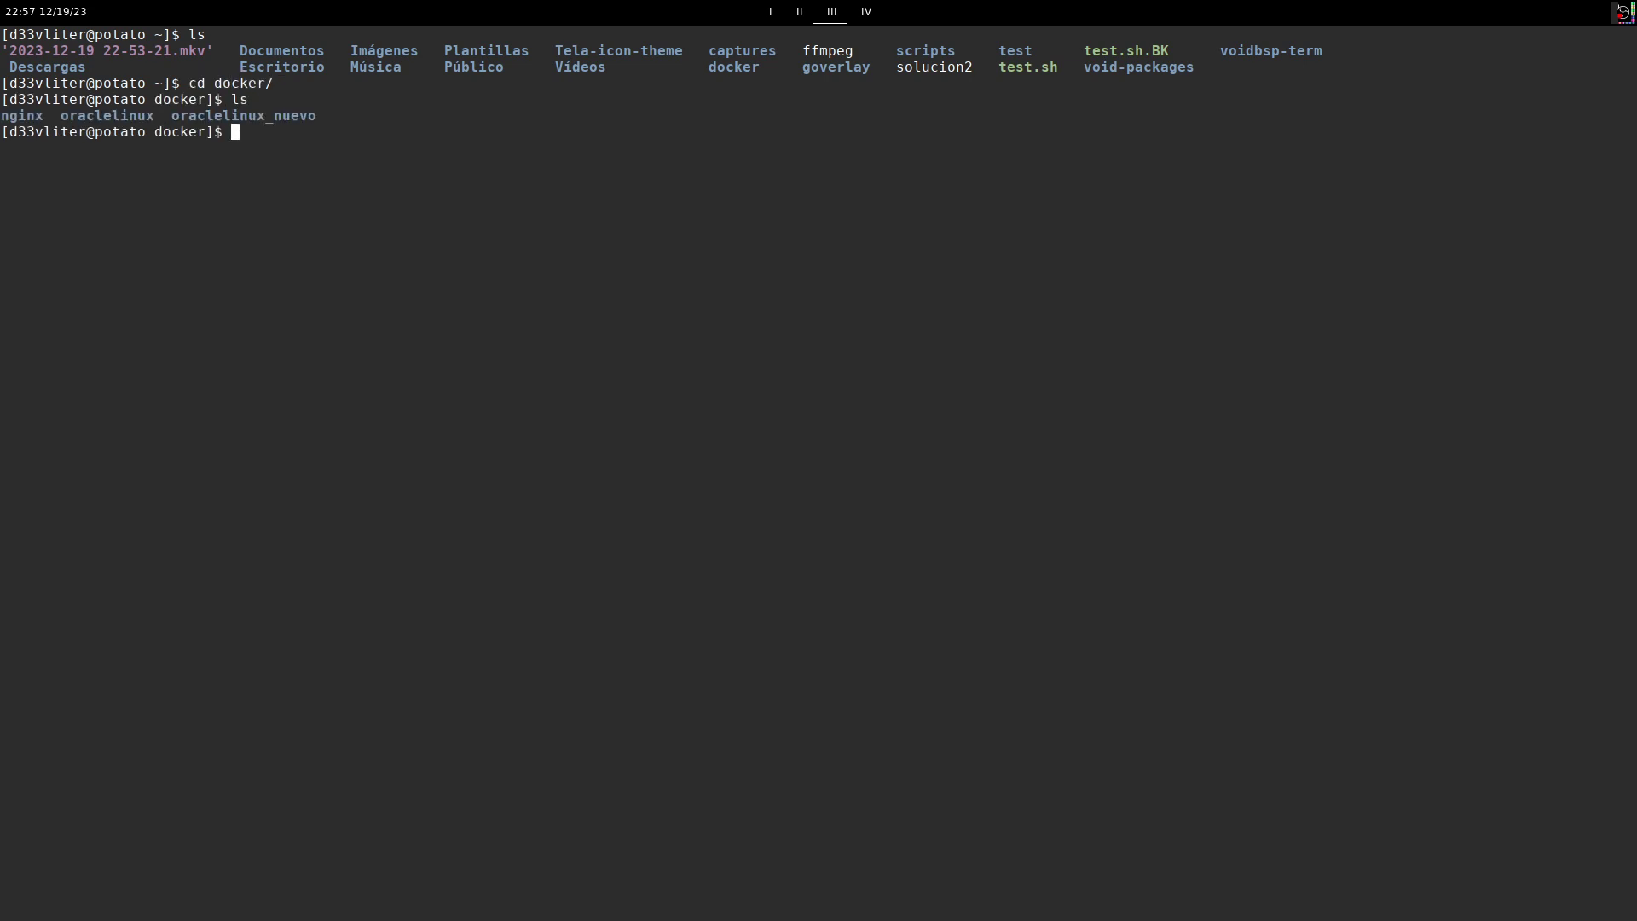
text(rm -rf *)
key(Return)
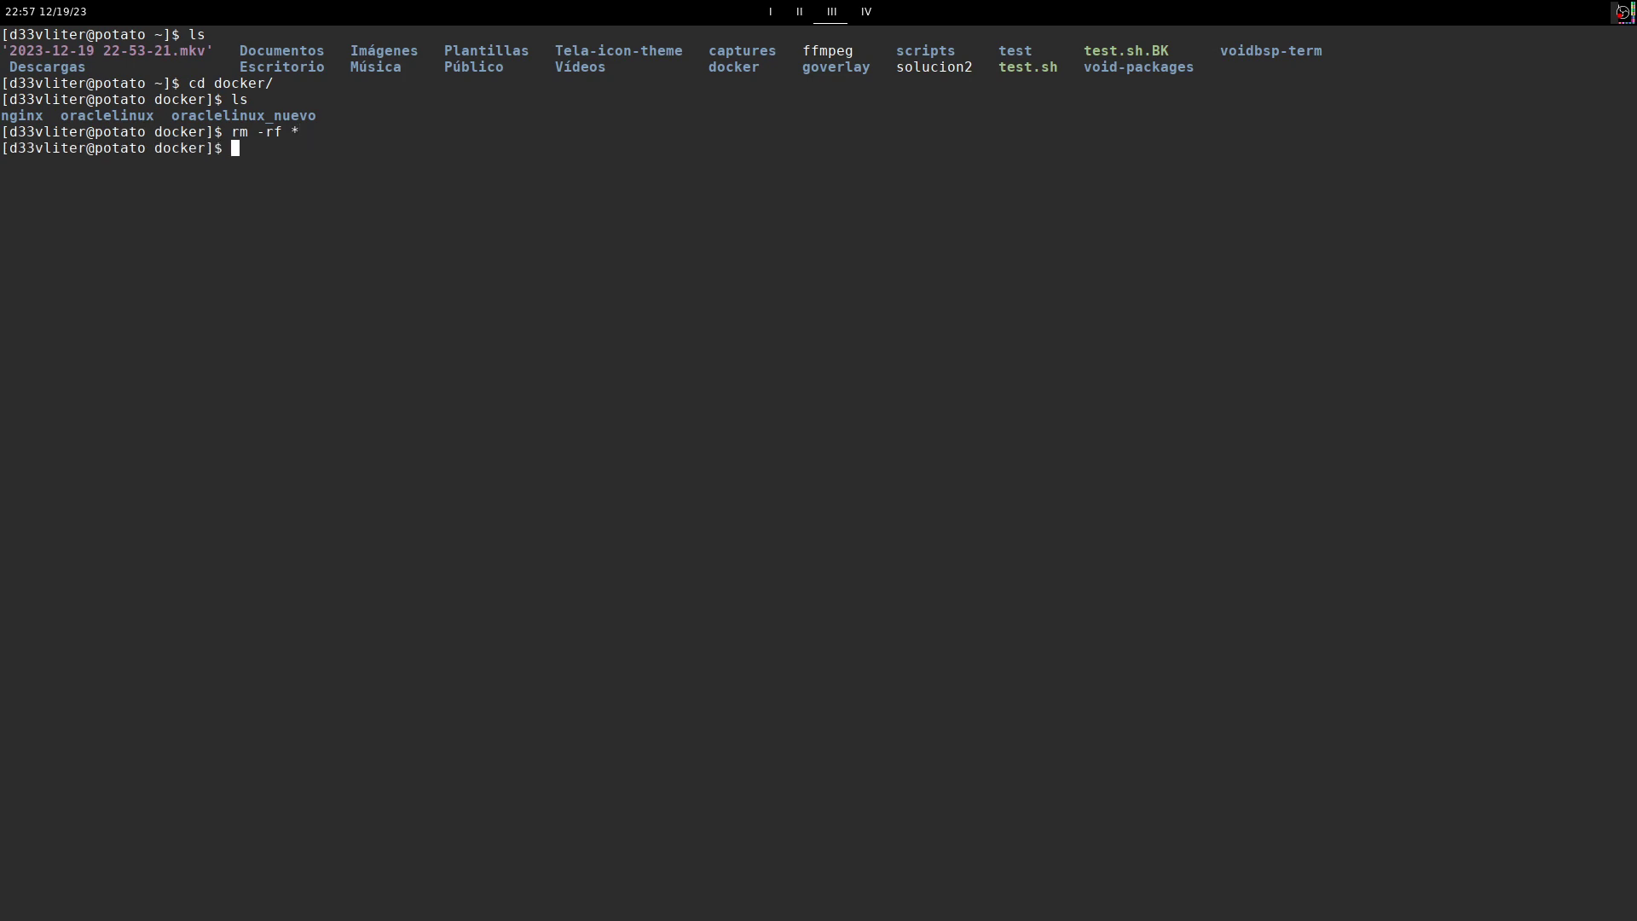
Step: Clear the terminal, create a directory named jenkins and change into it
key(ctrl+l)
text(mkdir )
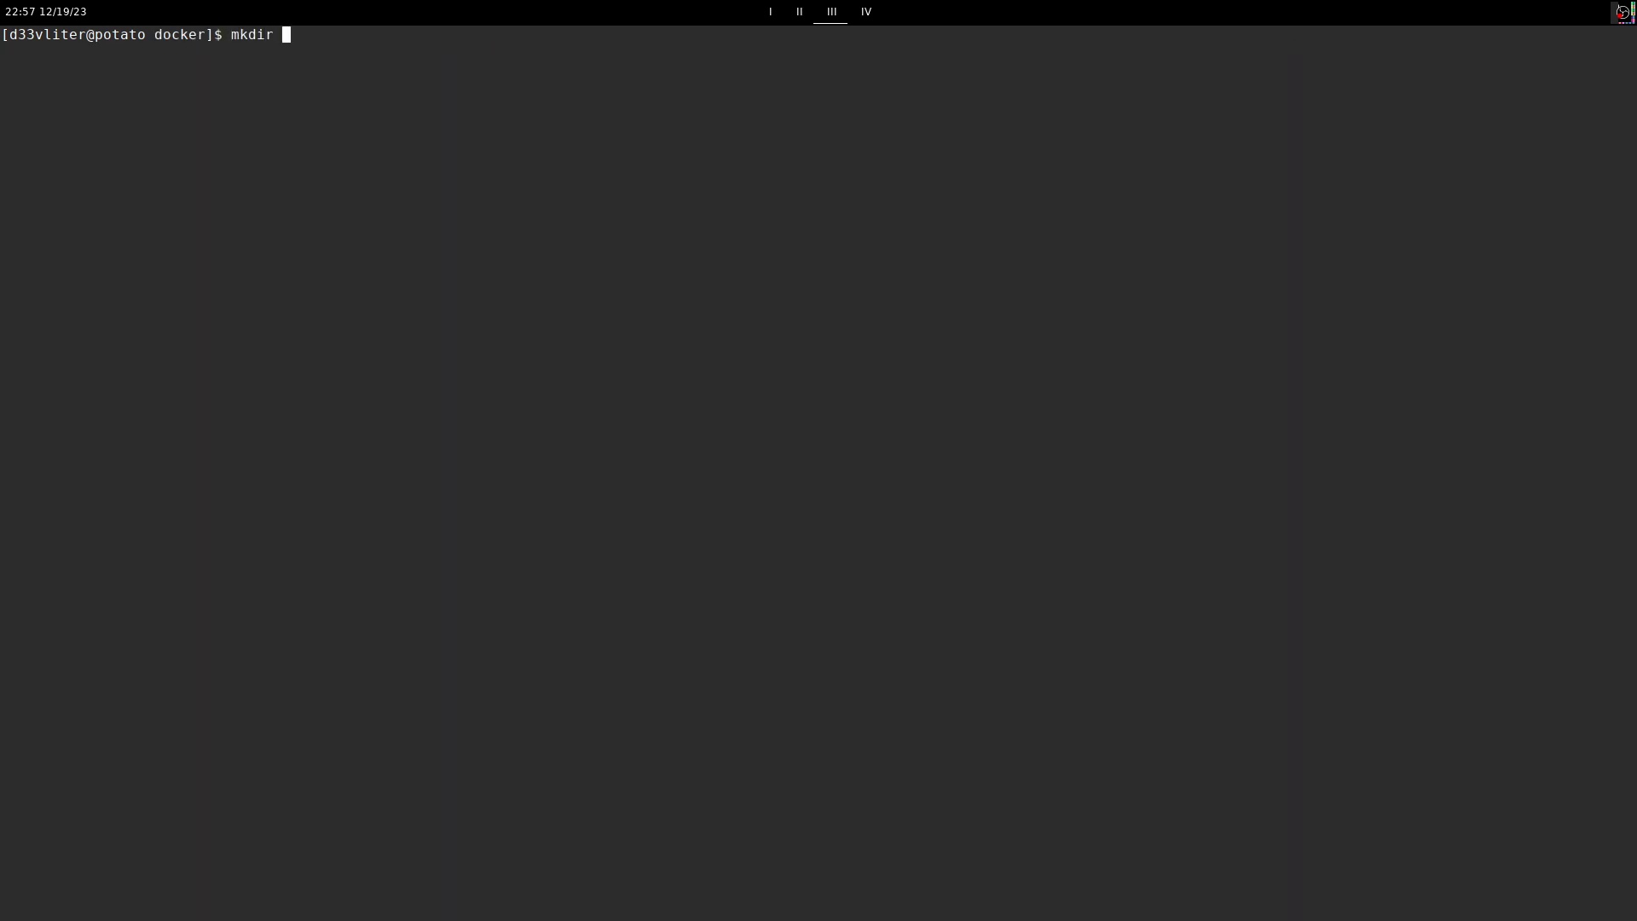
text(jenkins)
key(Return)
text(cd jenkins/)
key(Return)
Step: Create docker-compose.yml in Vim and paste the copied Jenkins compose configuration into it
text(vim do)
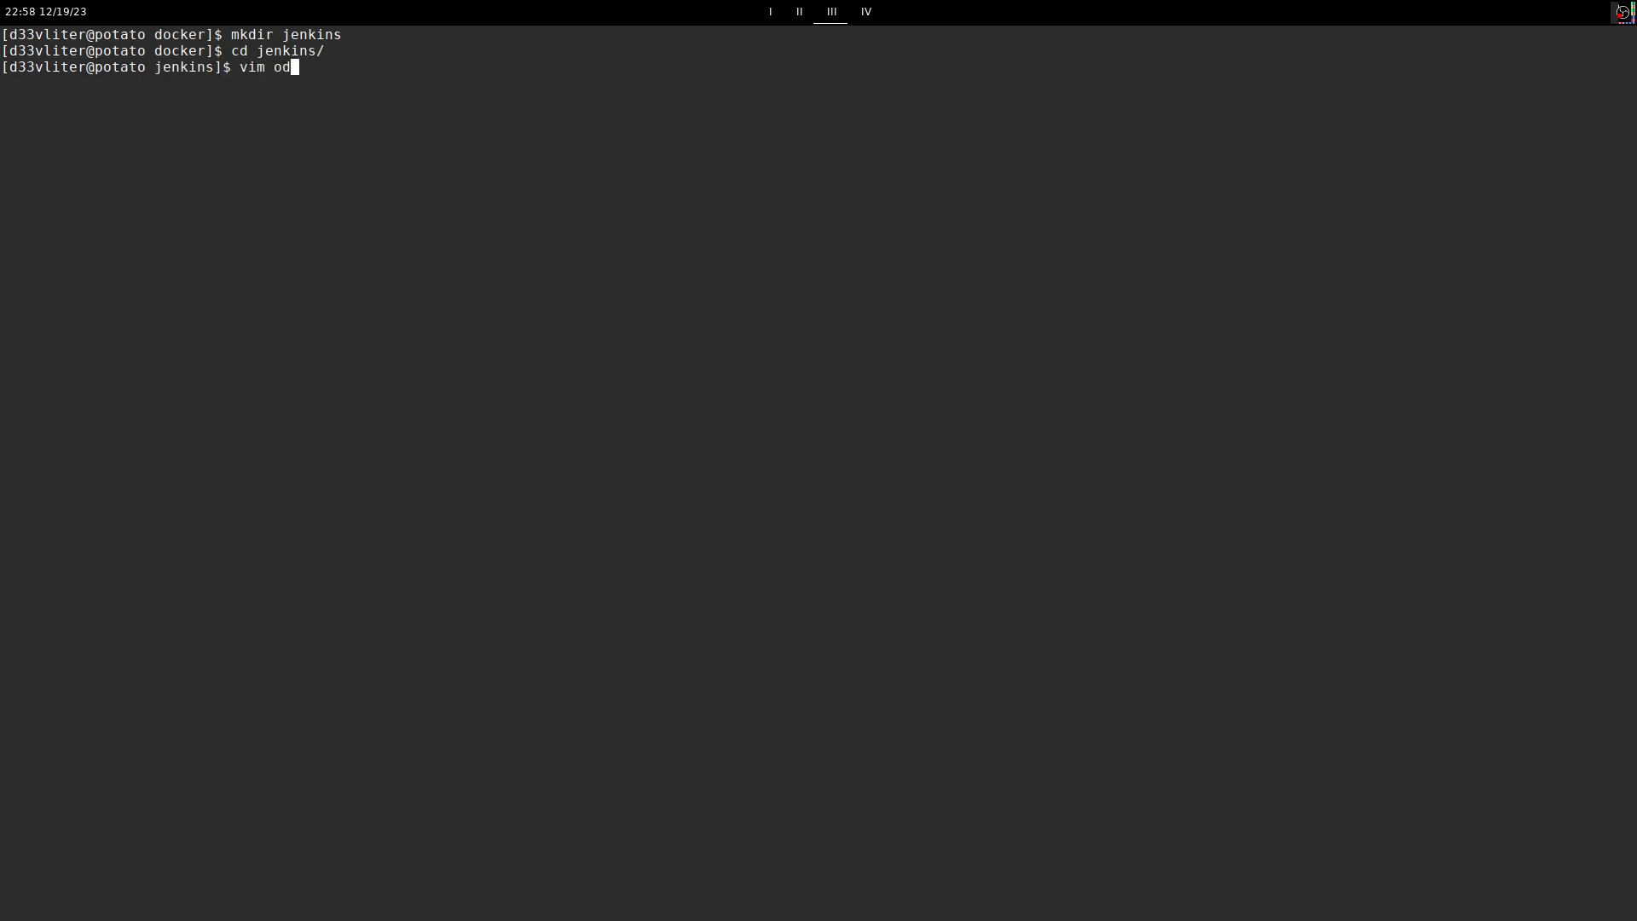
text(cker-compose.yml)
key(Return)
key(i)
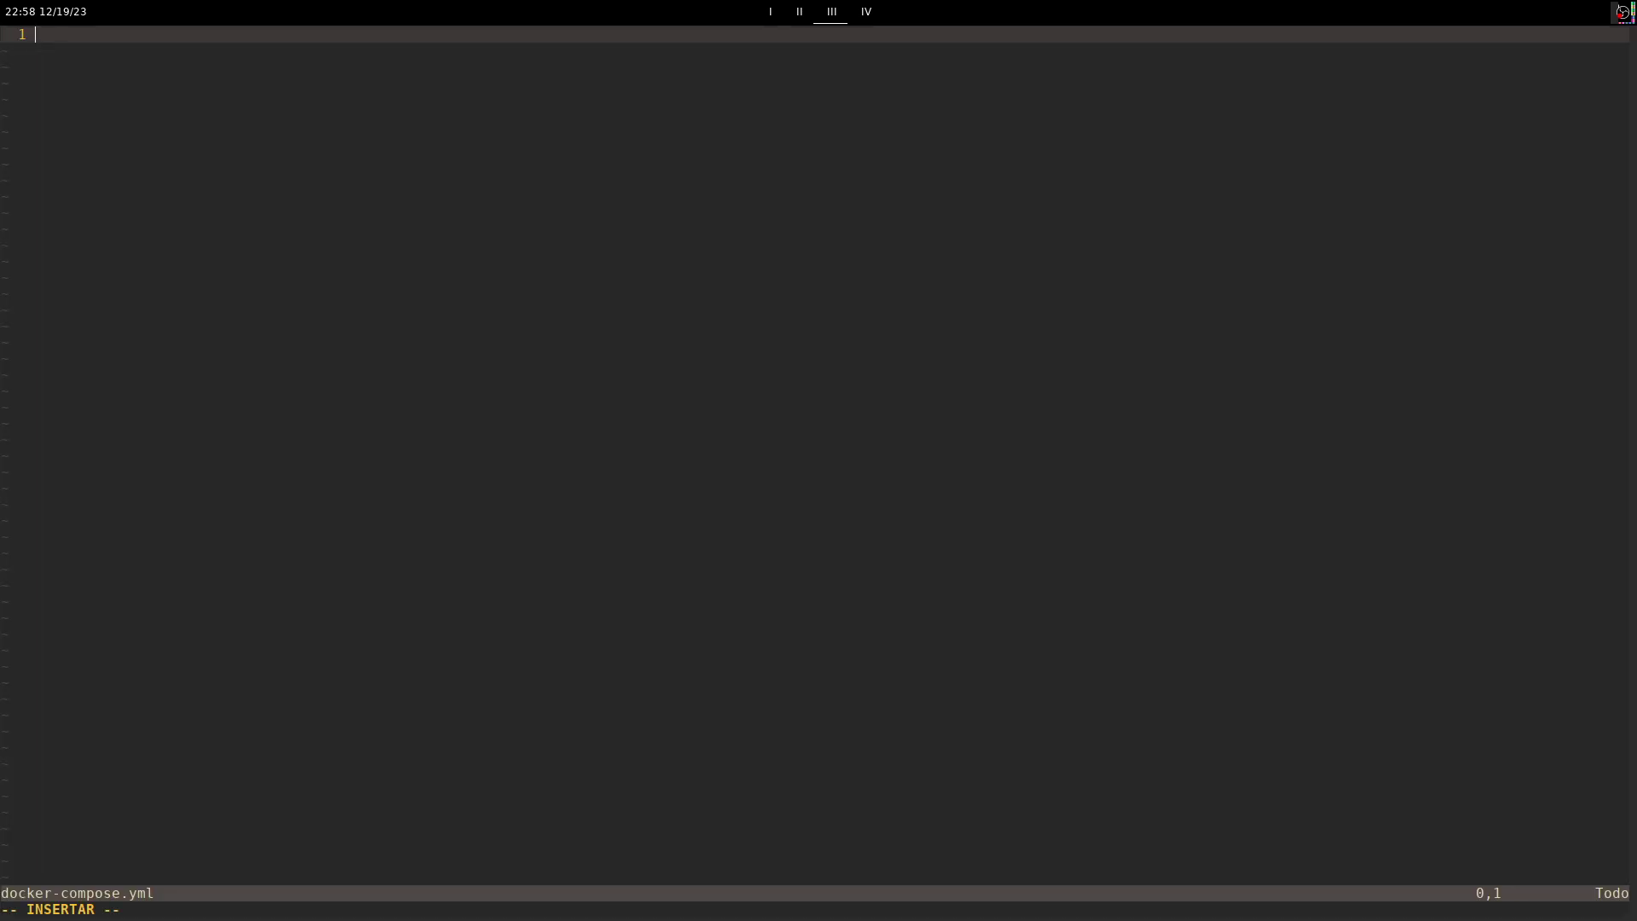
key(ctrl+shift+v)
key(Escape)
text(:)
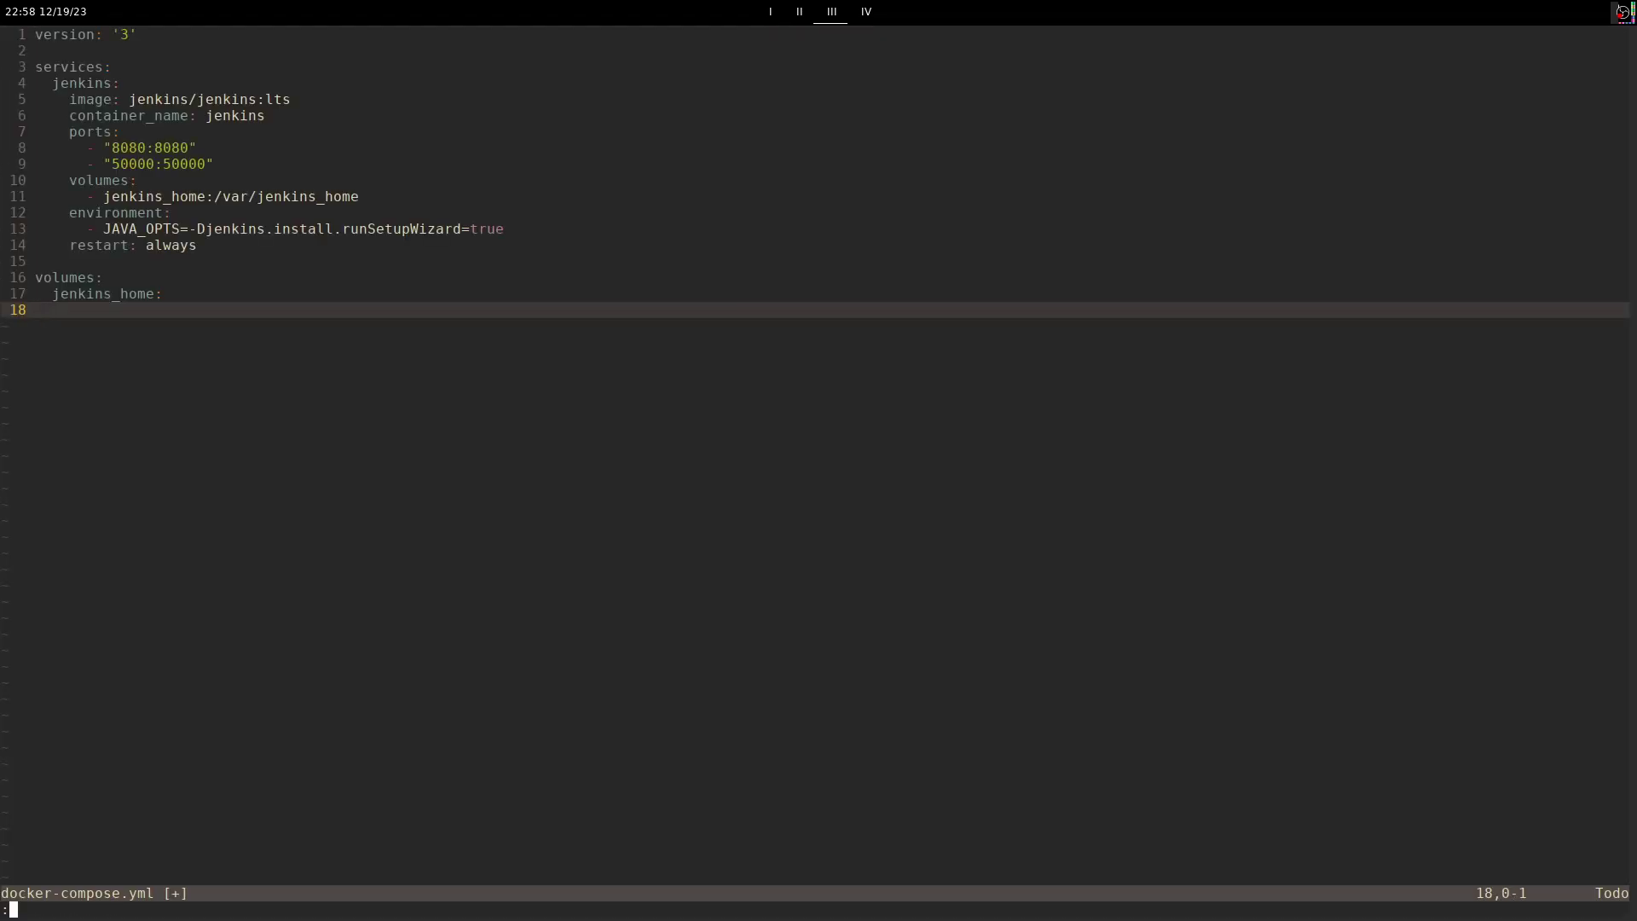
text(W)
key(Return)
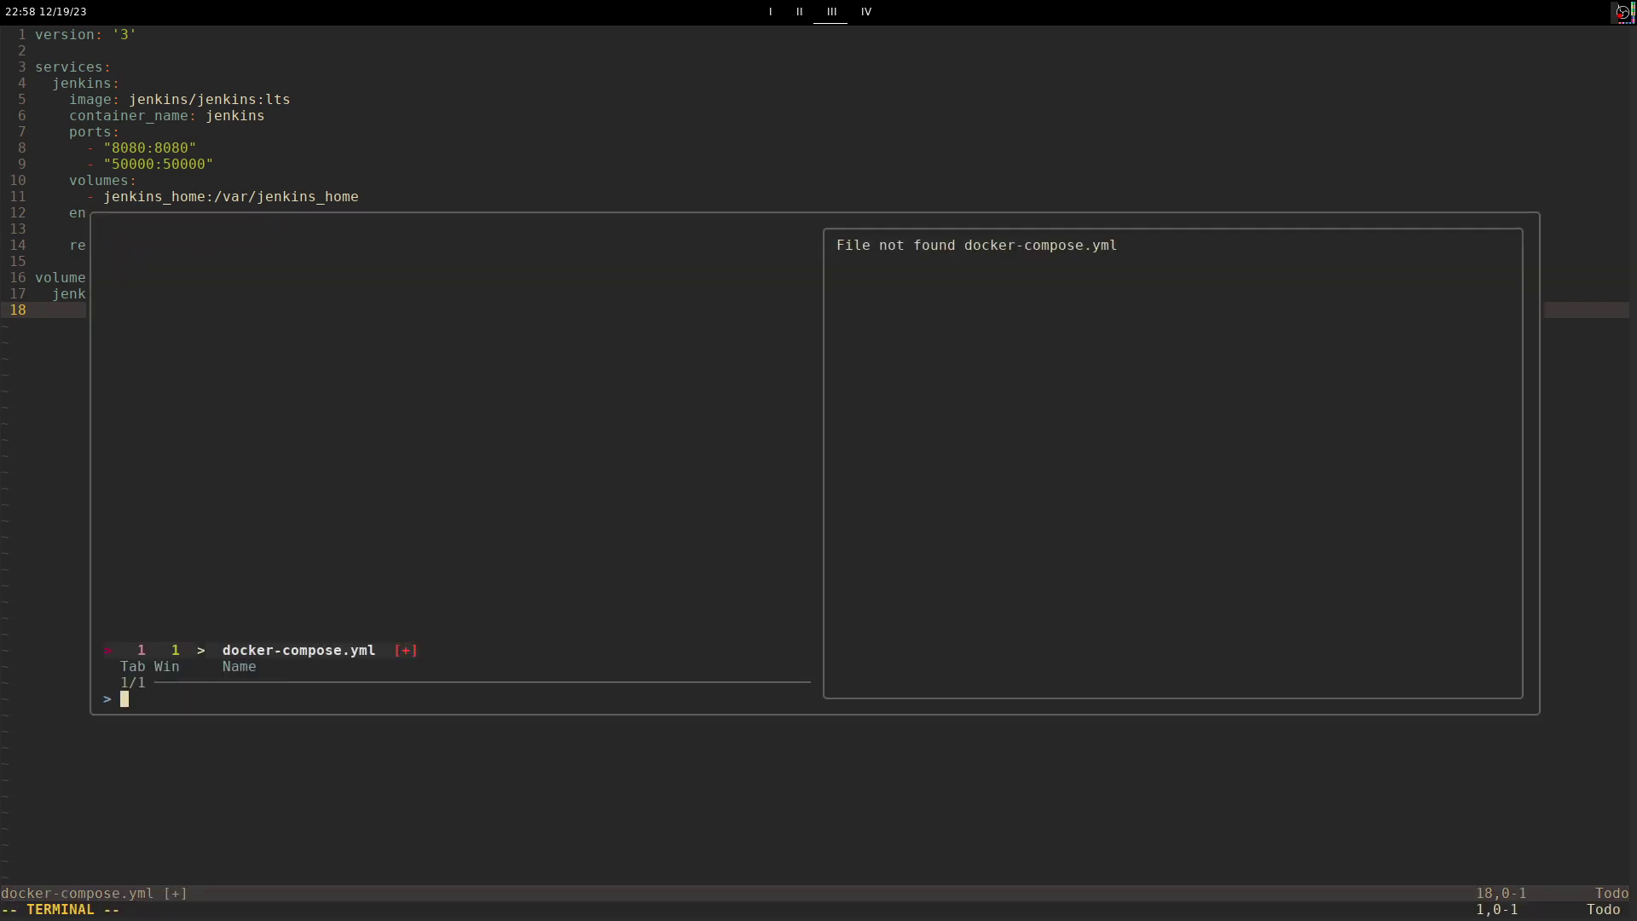
key(Escape)
Step: Save docker-compose.yml and quit Vim
text(:w)
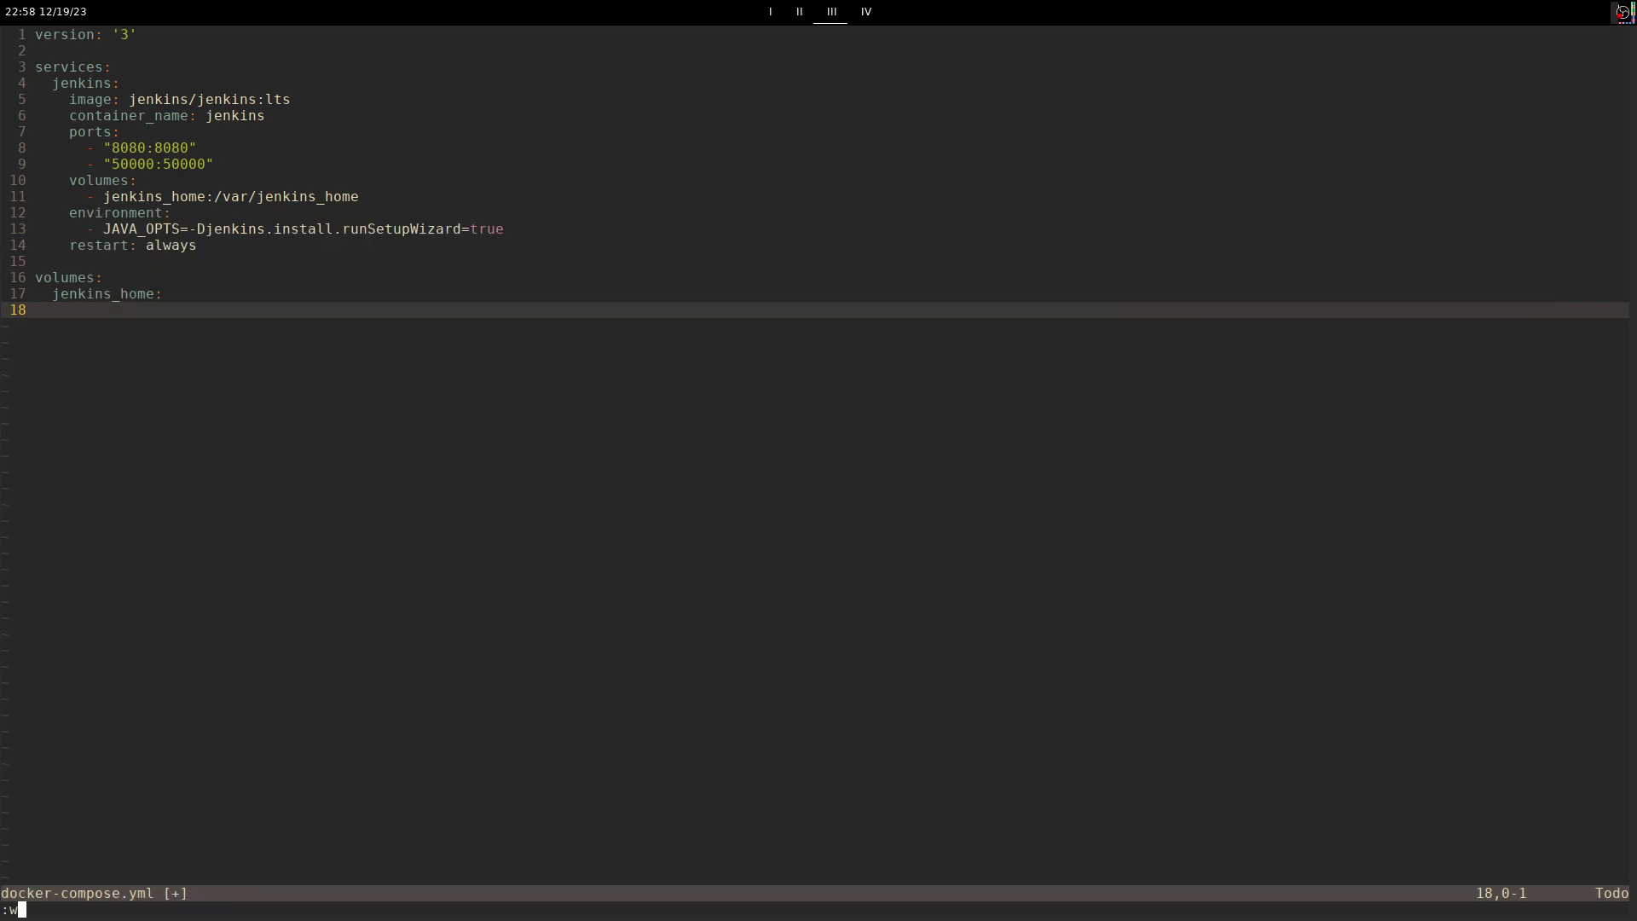
key(Return)
text(:q)
key(Return)
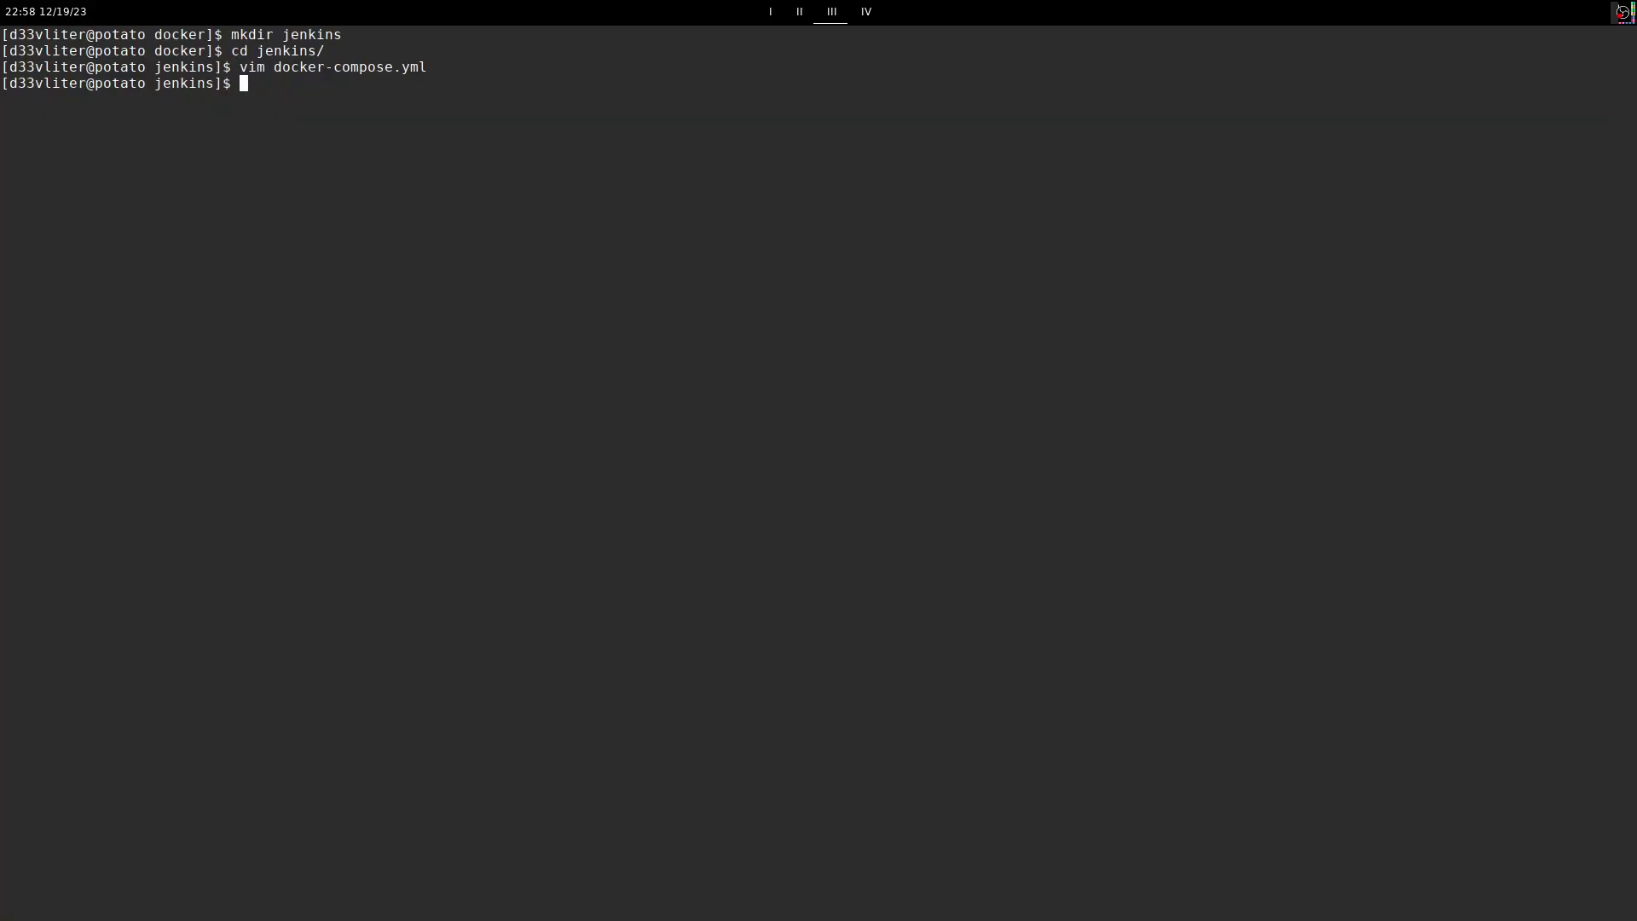
Step: Reopen docker-compose.yml in Vim, review its container name, ports, volumes and environment lines, and save and close the file
key(Up)
key(Return)
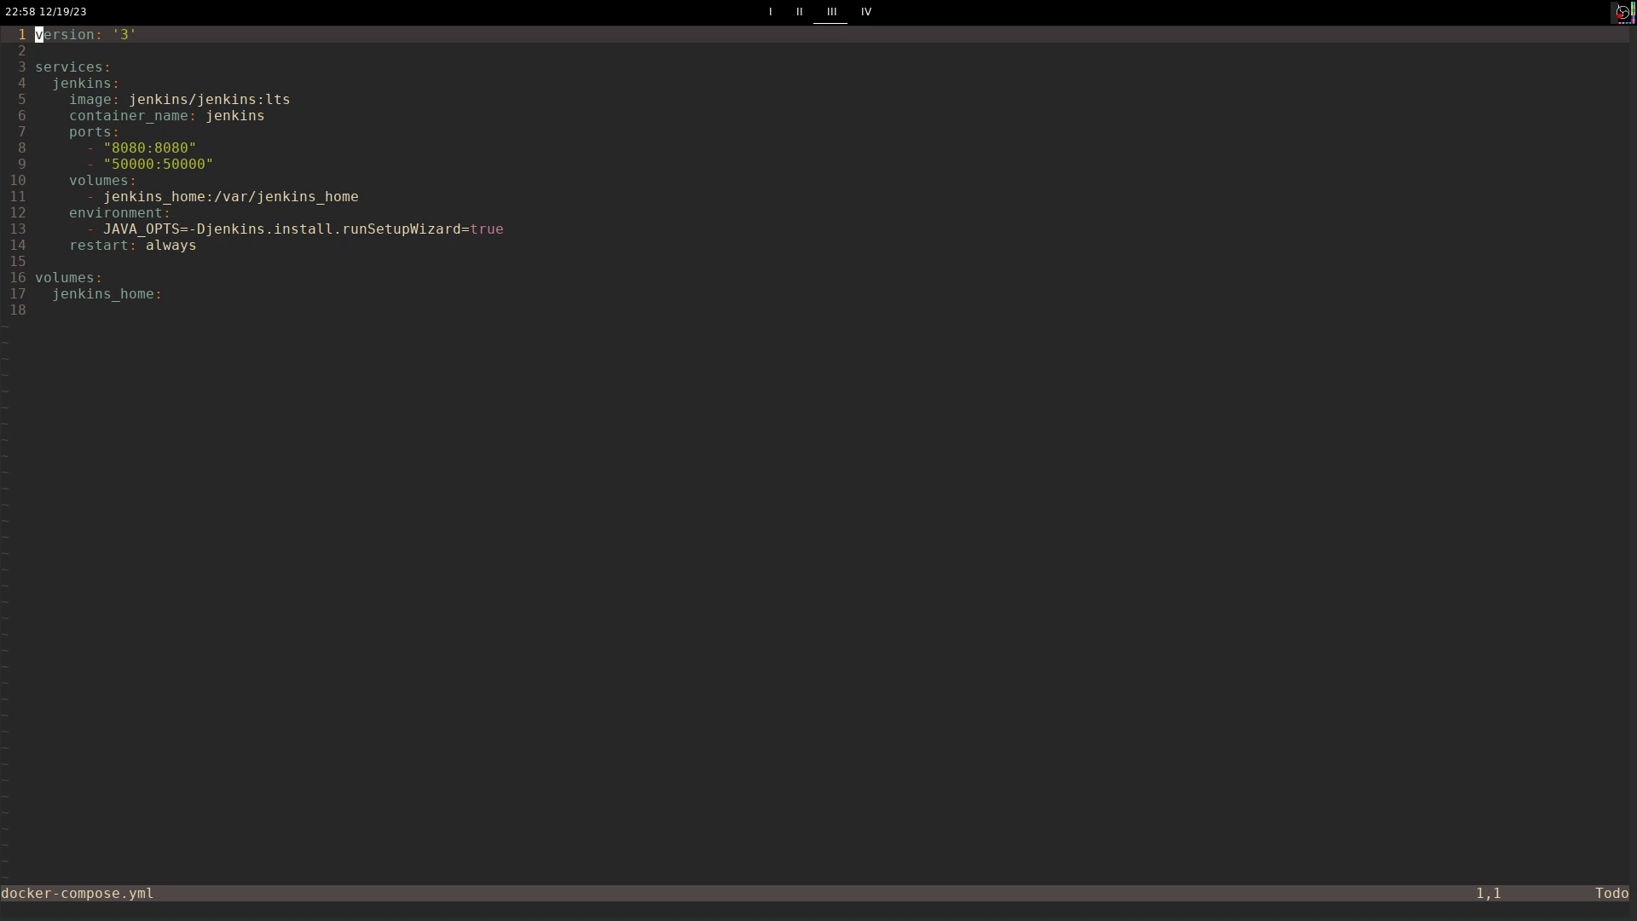
key(j)
key(j)
key(j)
key(j)
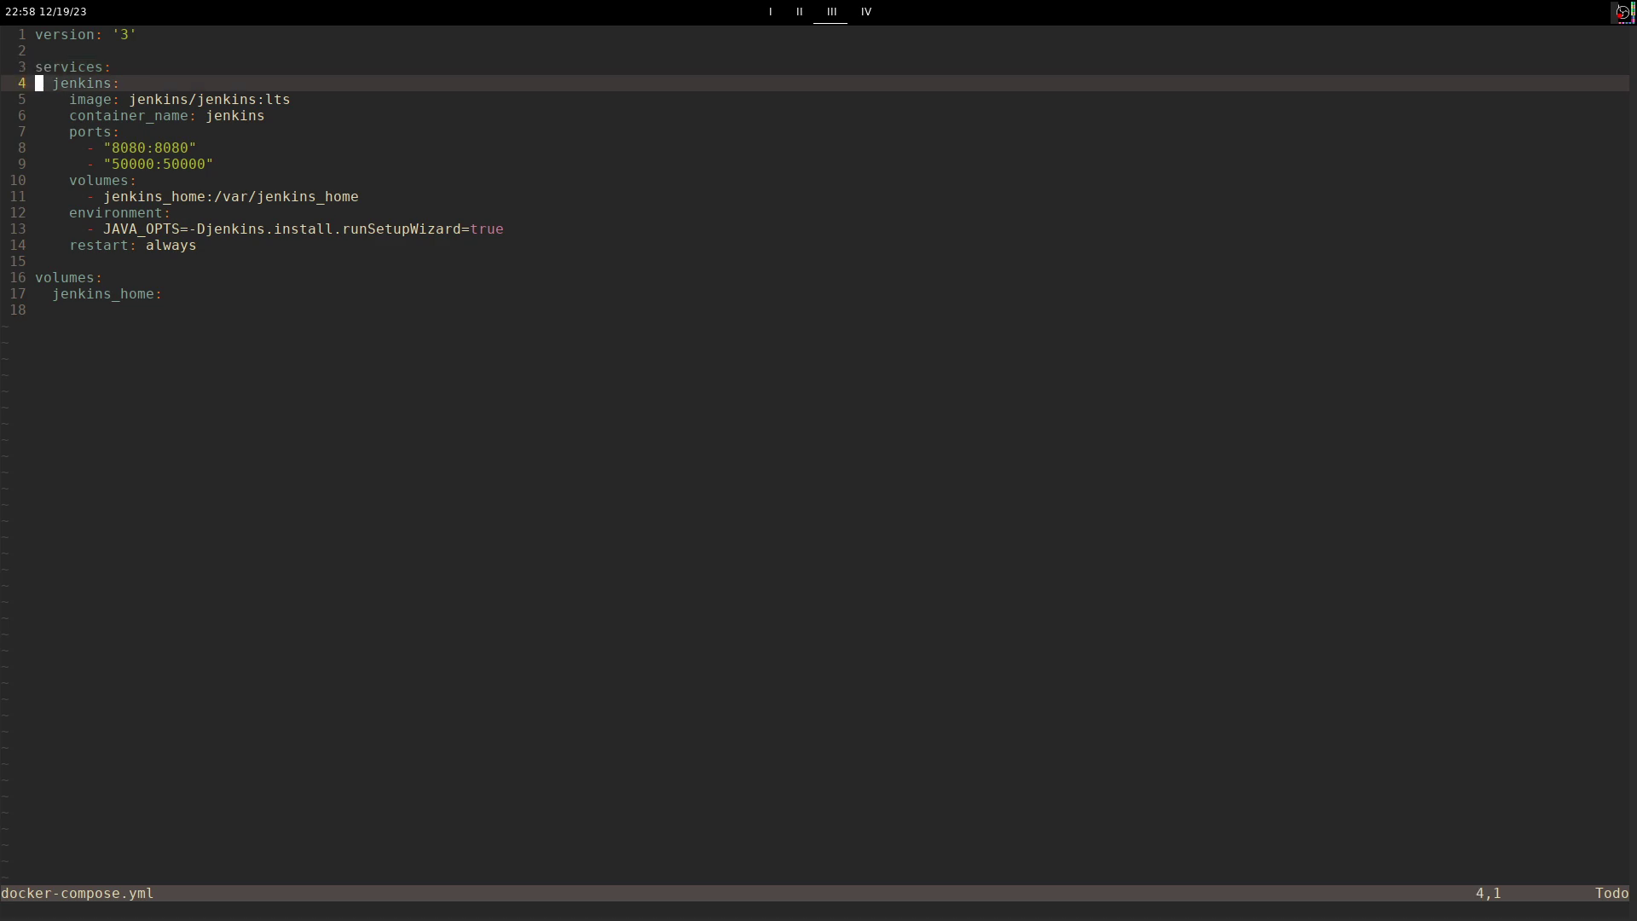
key(j)
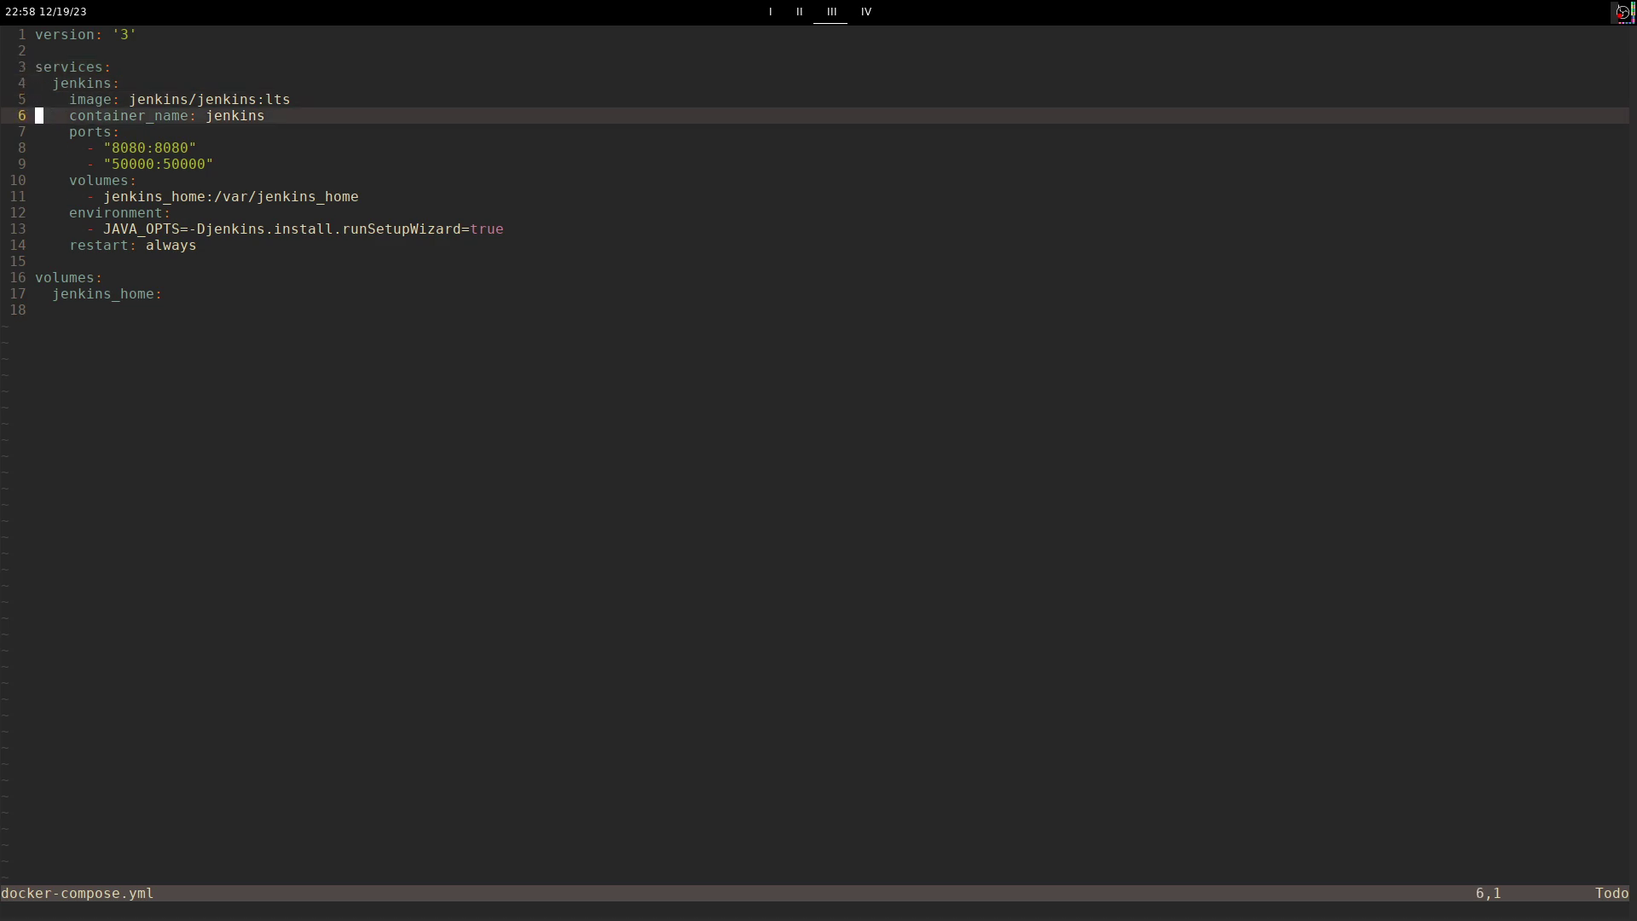
key(j)
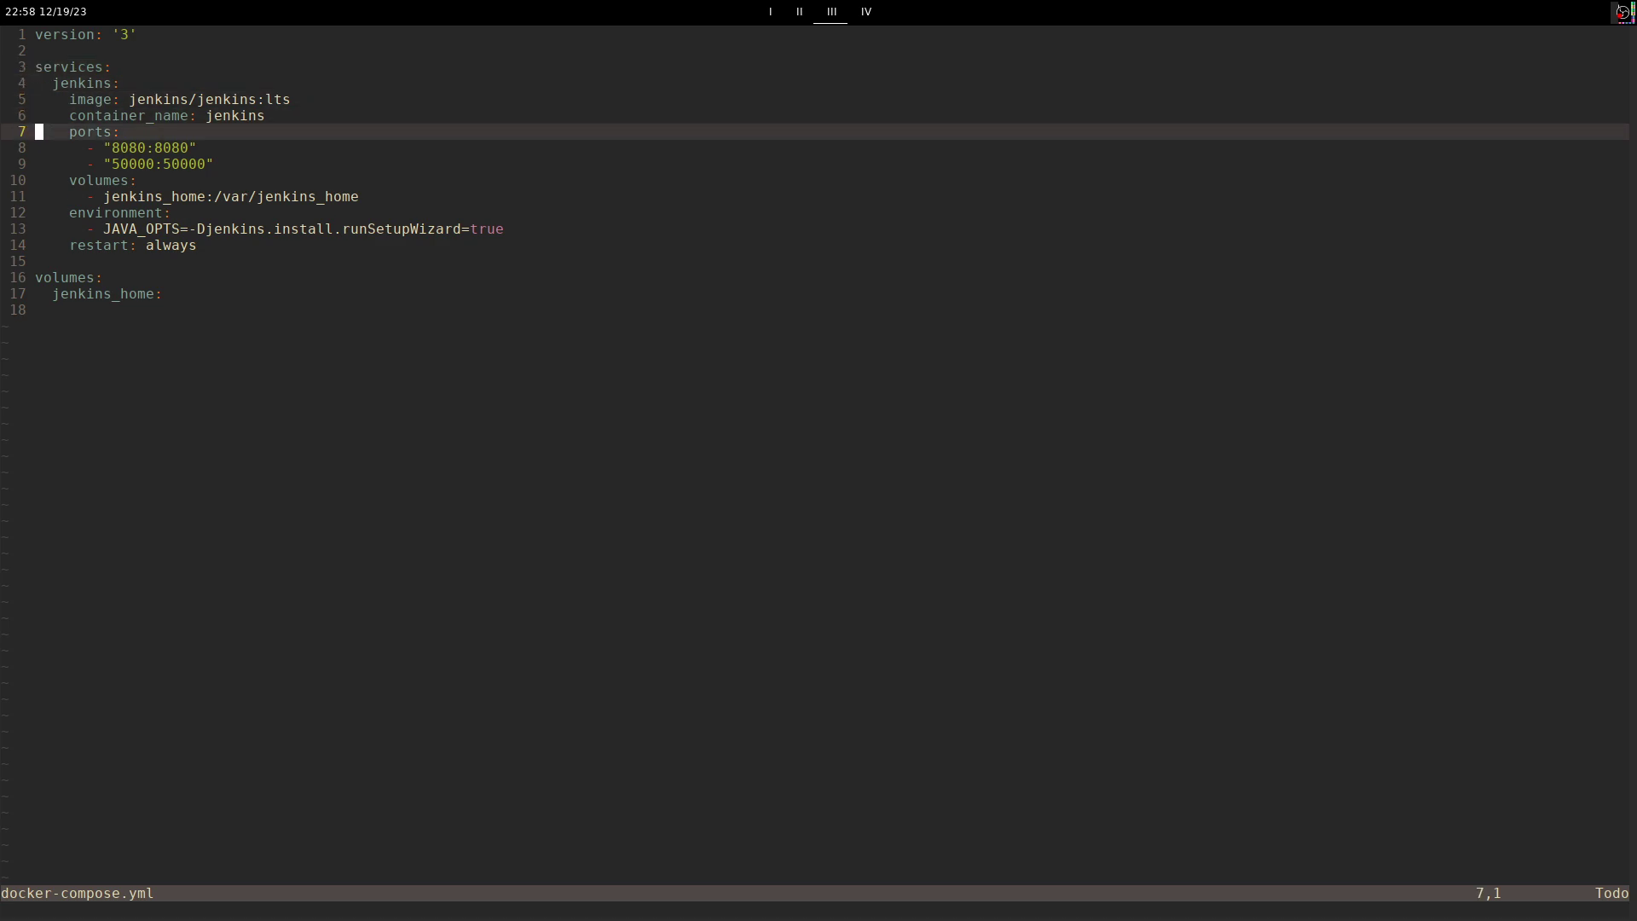
key(j)
key(j)
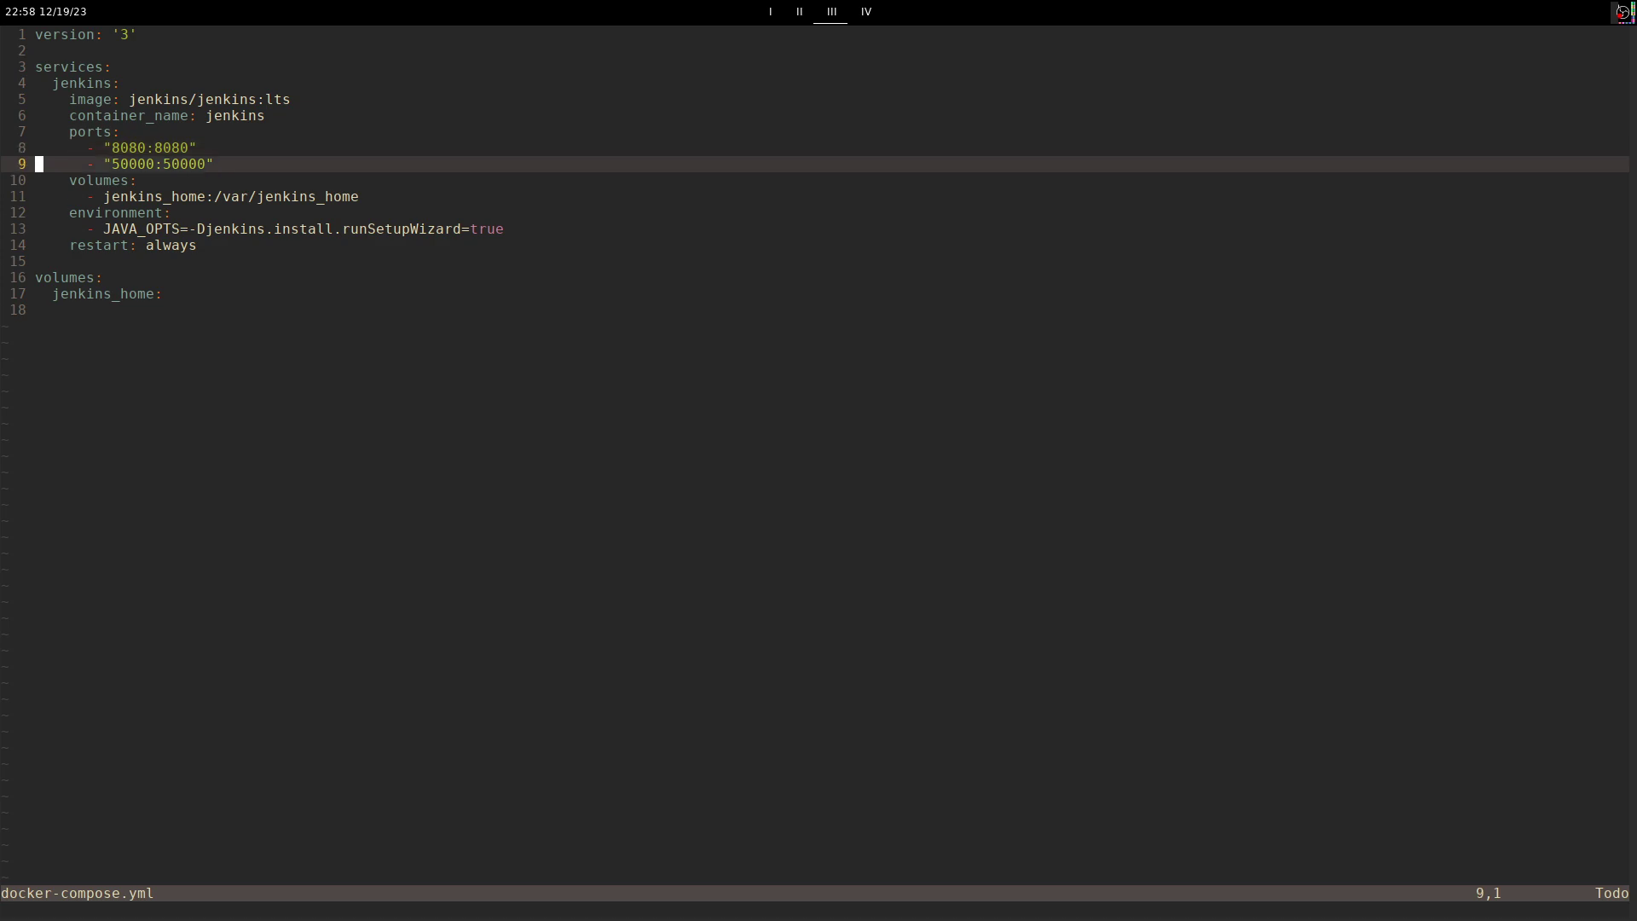
key(j)
key(j)
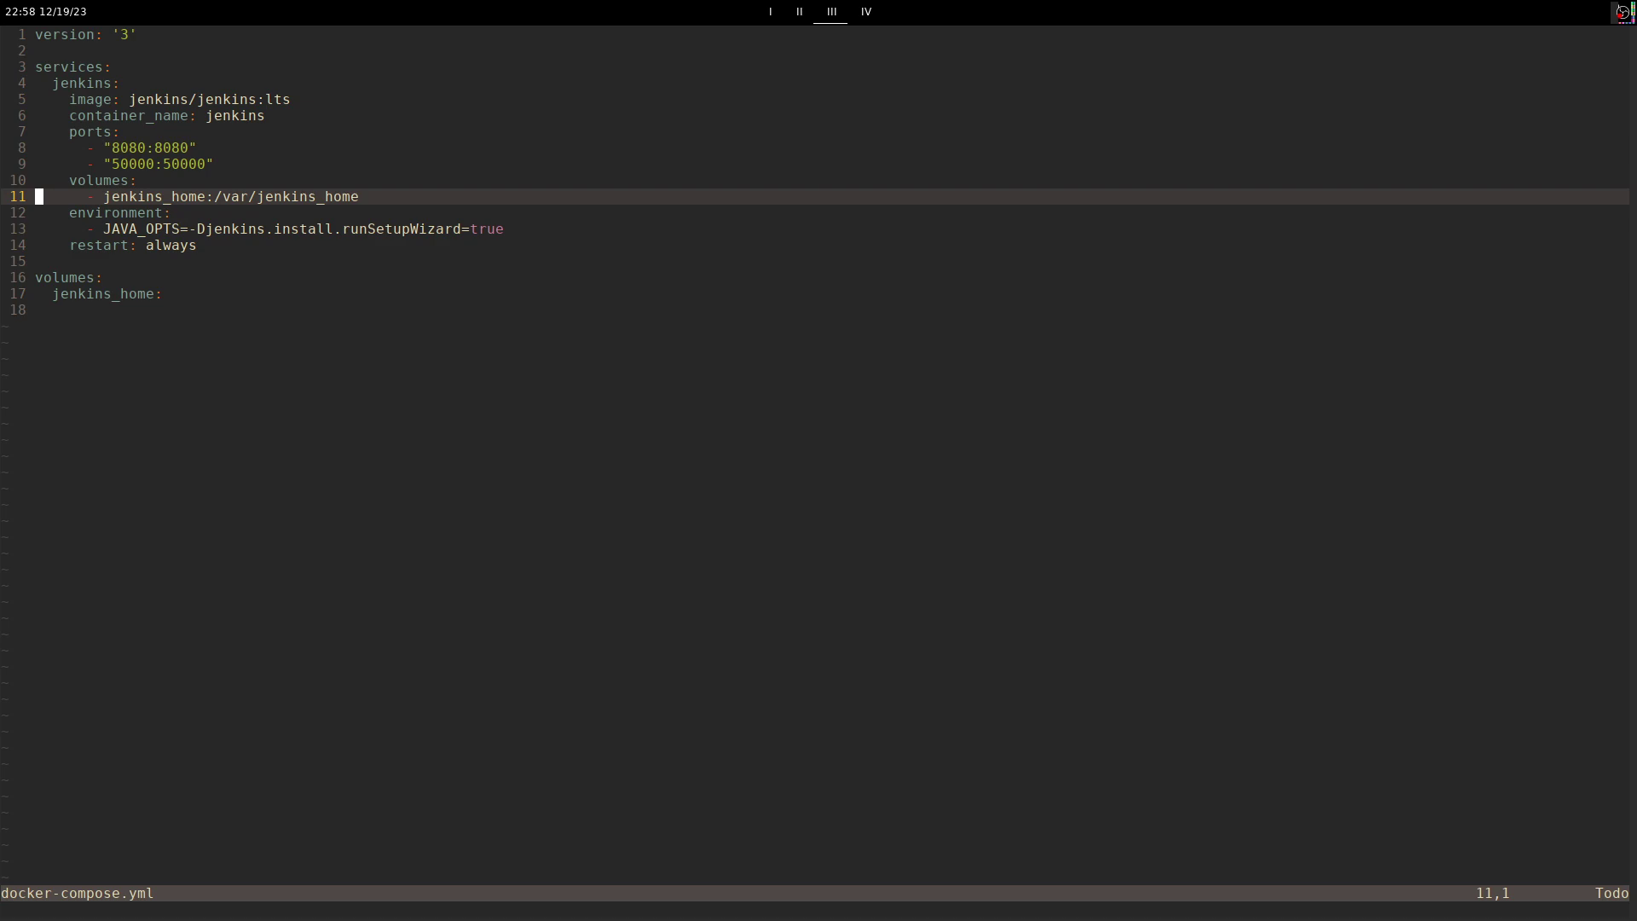
key(j)
key(j)
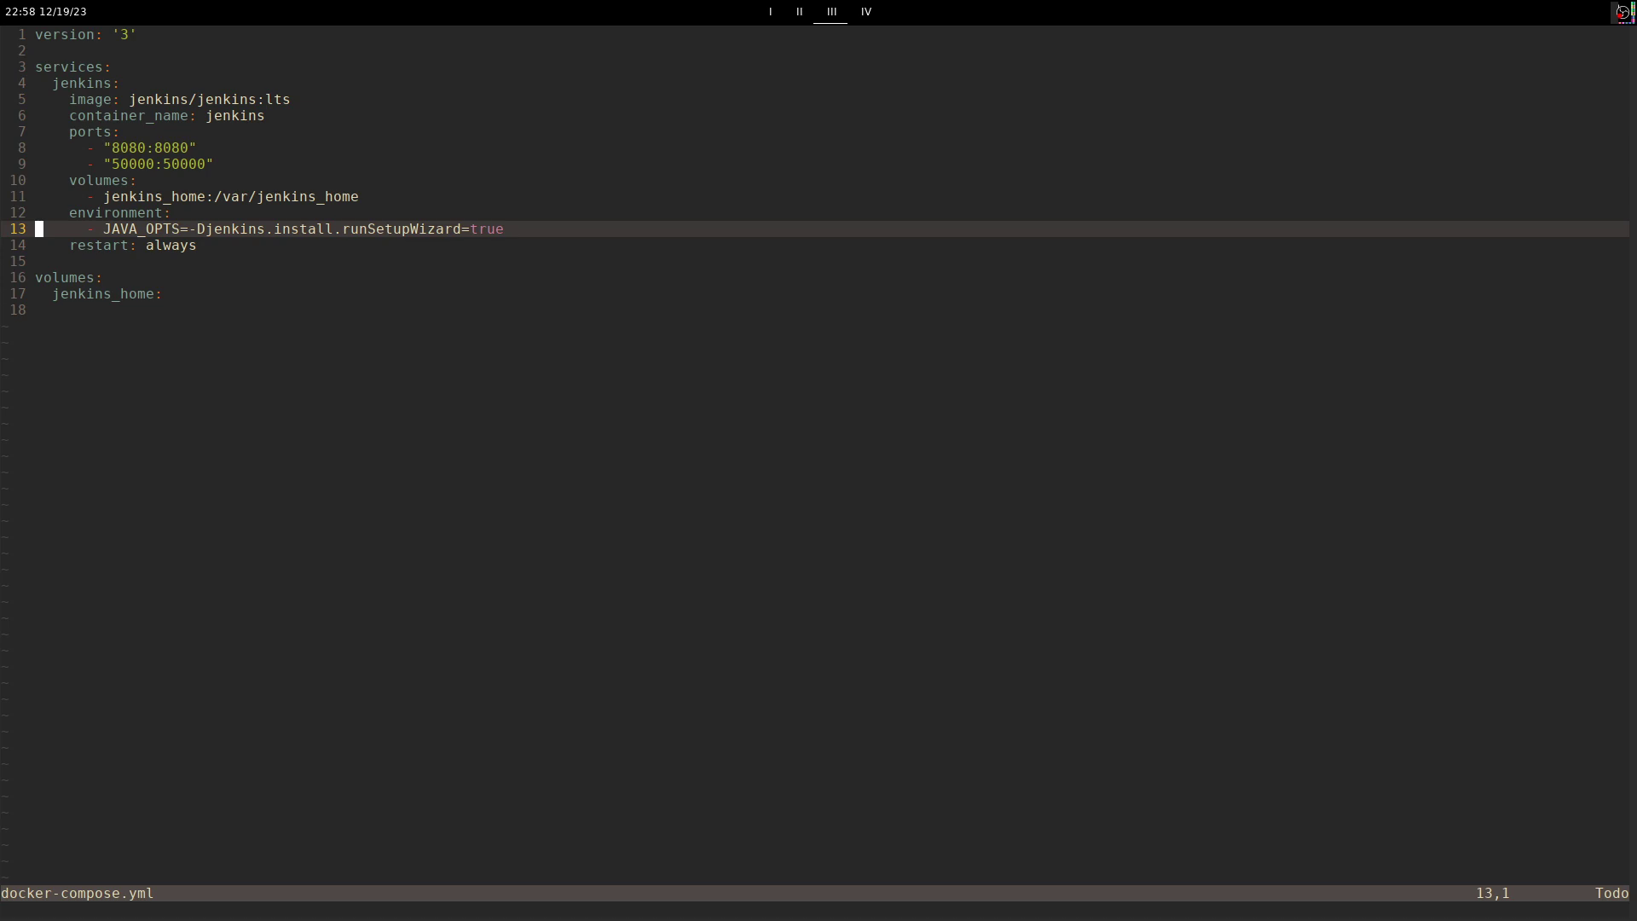
text(:w)
key(Return)
text(:q)
key(Return)
Step: Start the Jenkins container in detached mode with docker compose up -d
text(docker )
text(co)
key(BackSpace)
key(BackSpace)
text(compose up -d)
key(Return)
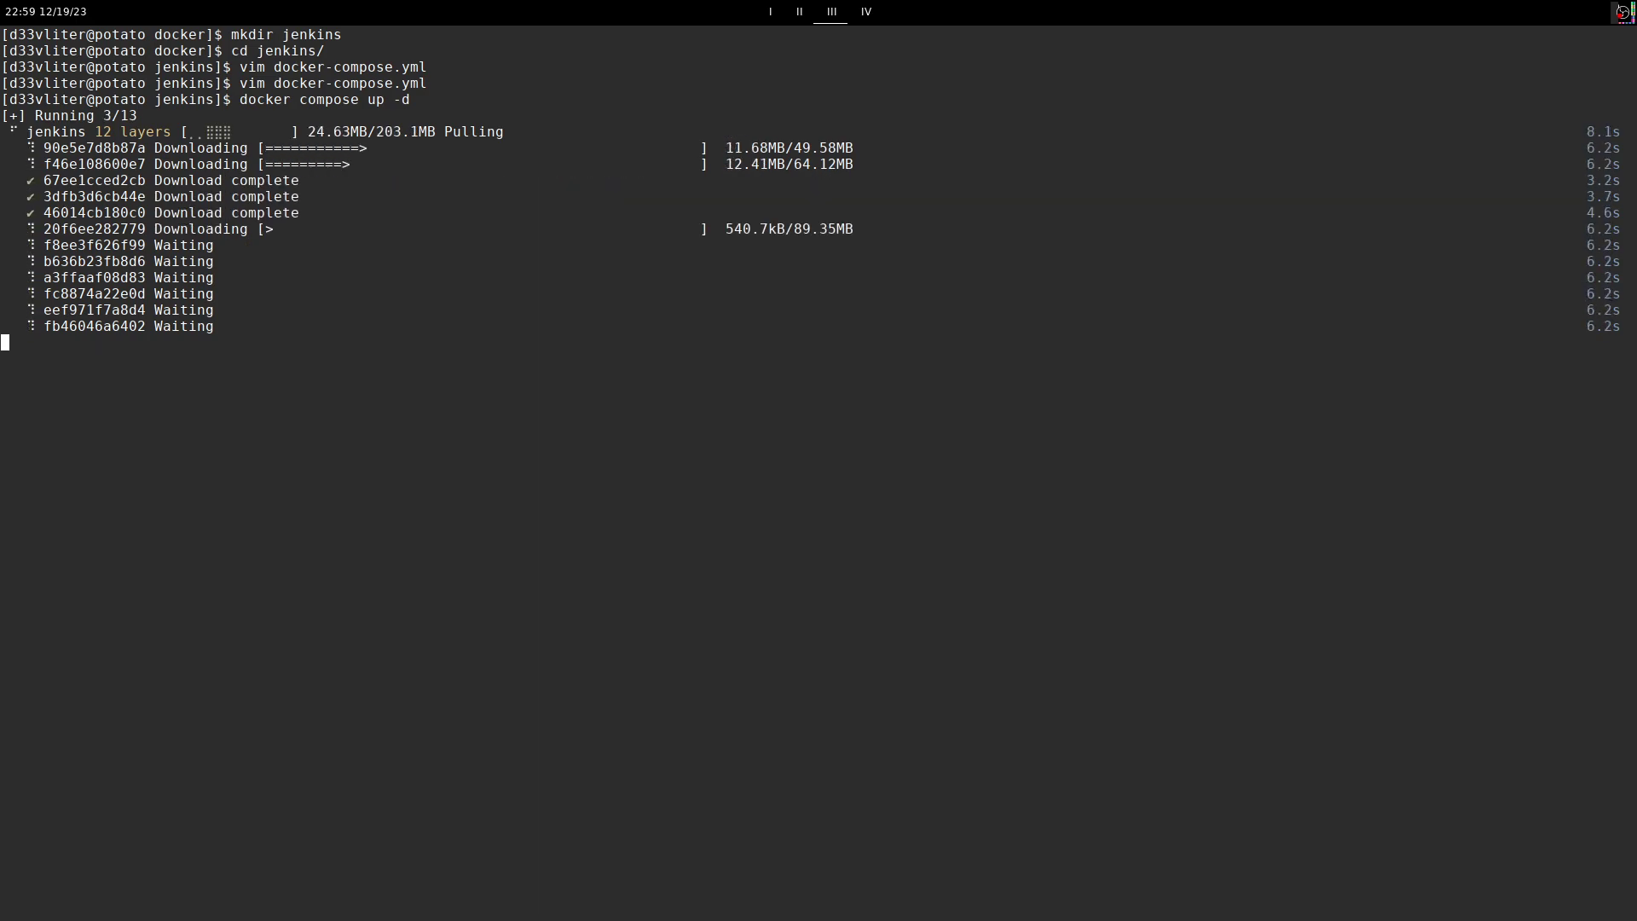
Step: Switch to workspace II, close its open window and launch Virtual Machine Manager, dismissing the new machine wizard
key(super+2)
key(super+q)
key(super+d)
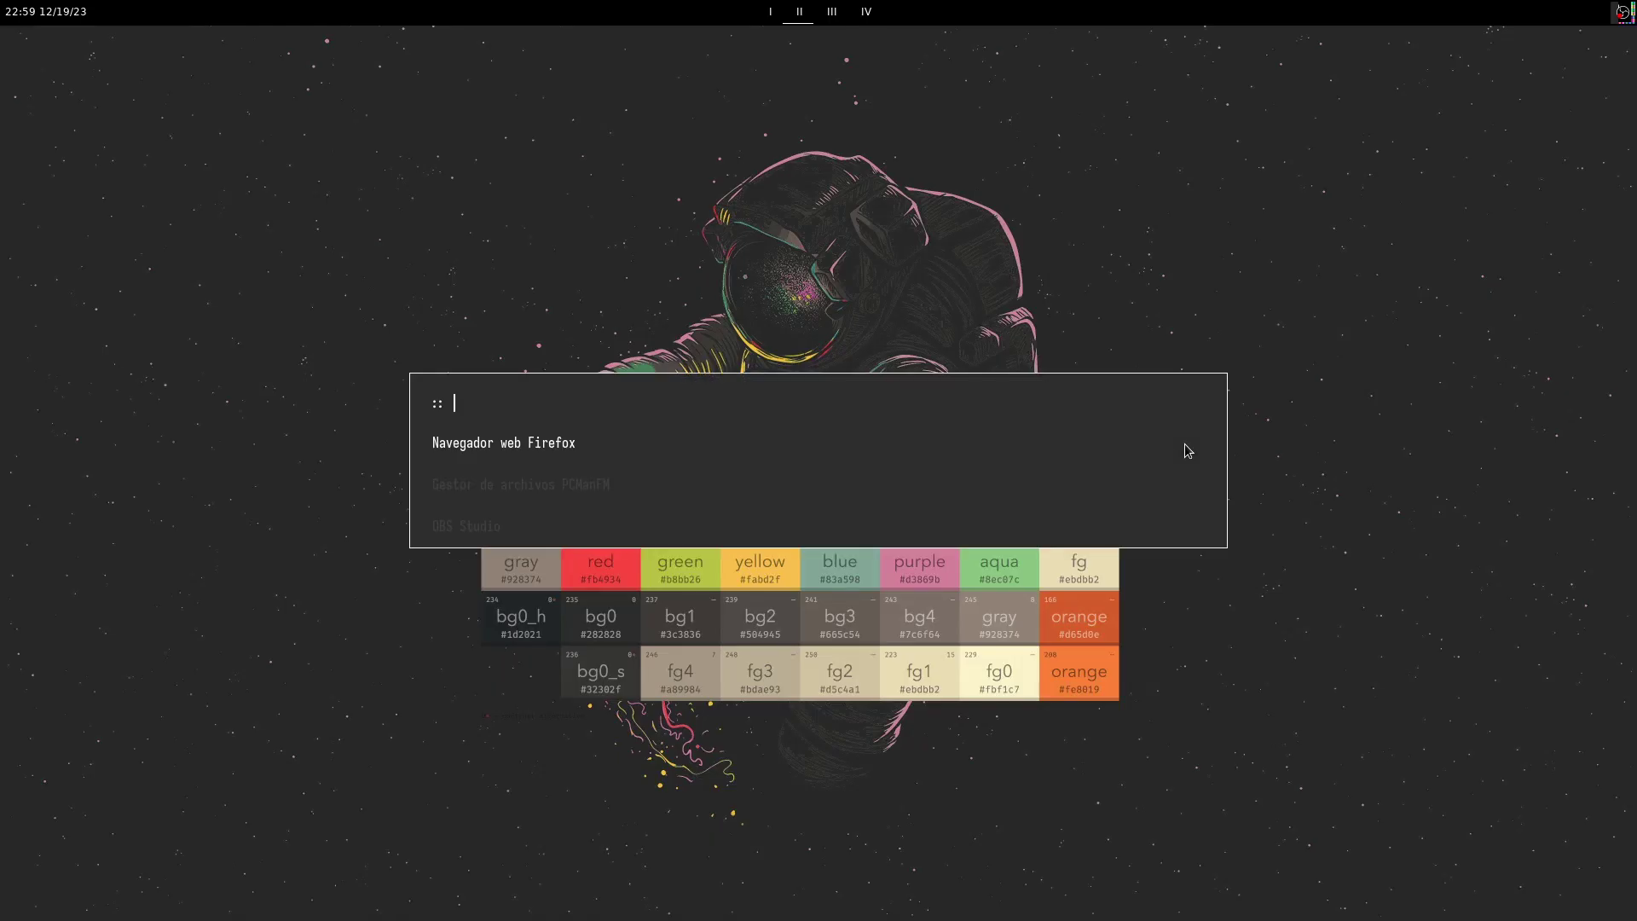
text(virt)
key(Return)
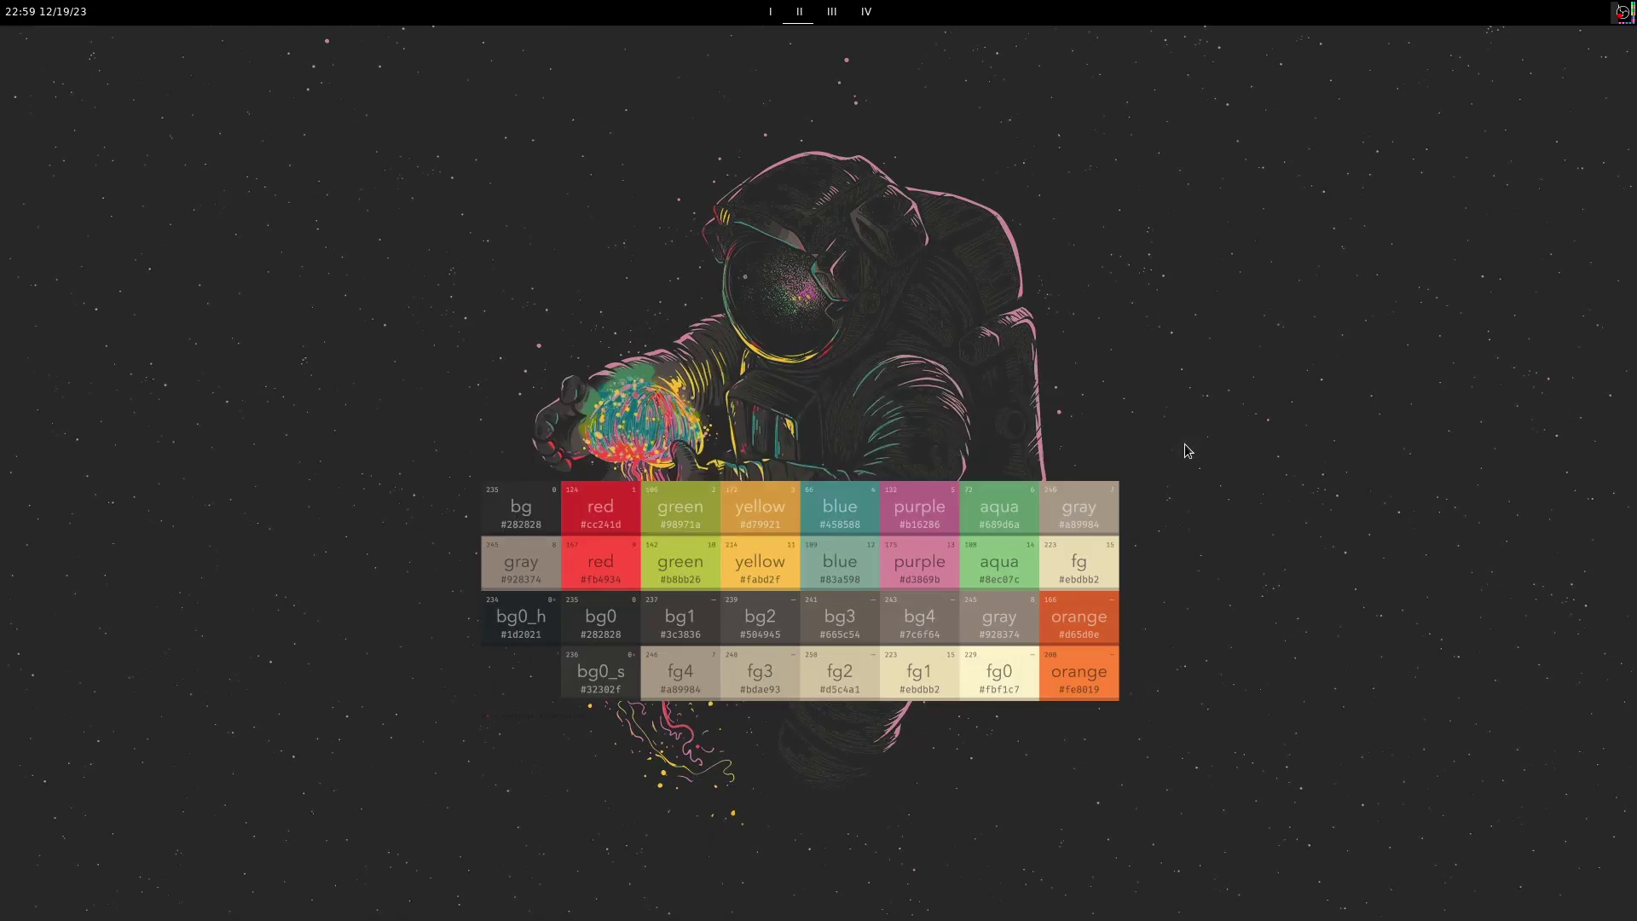
click(181, 138)
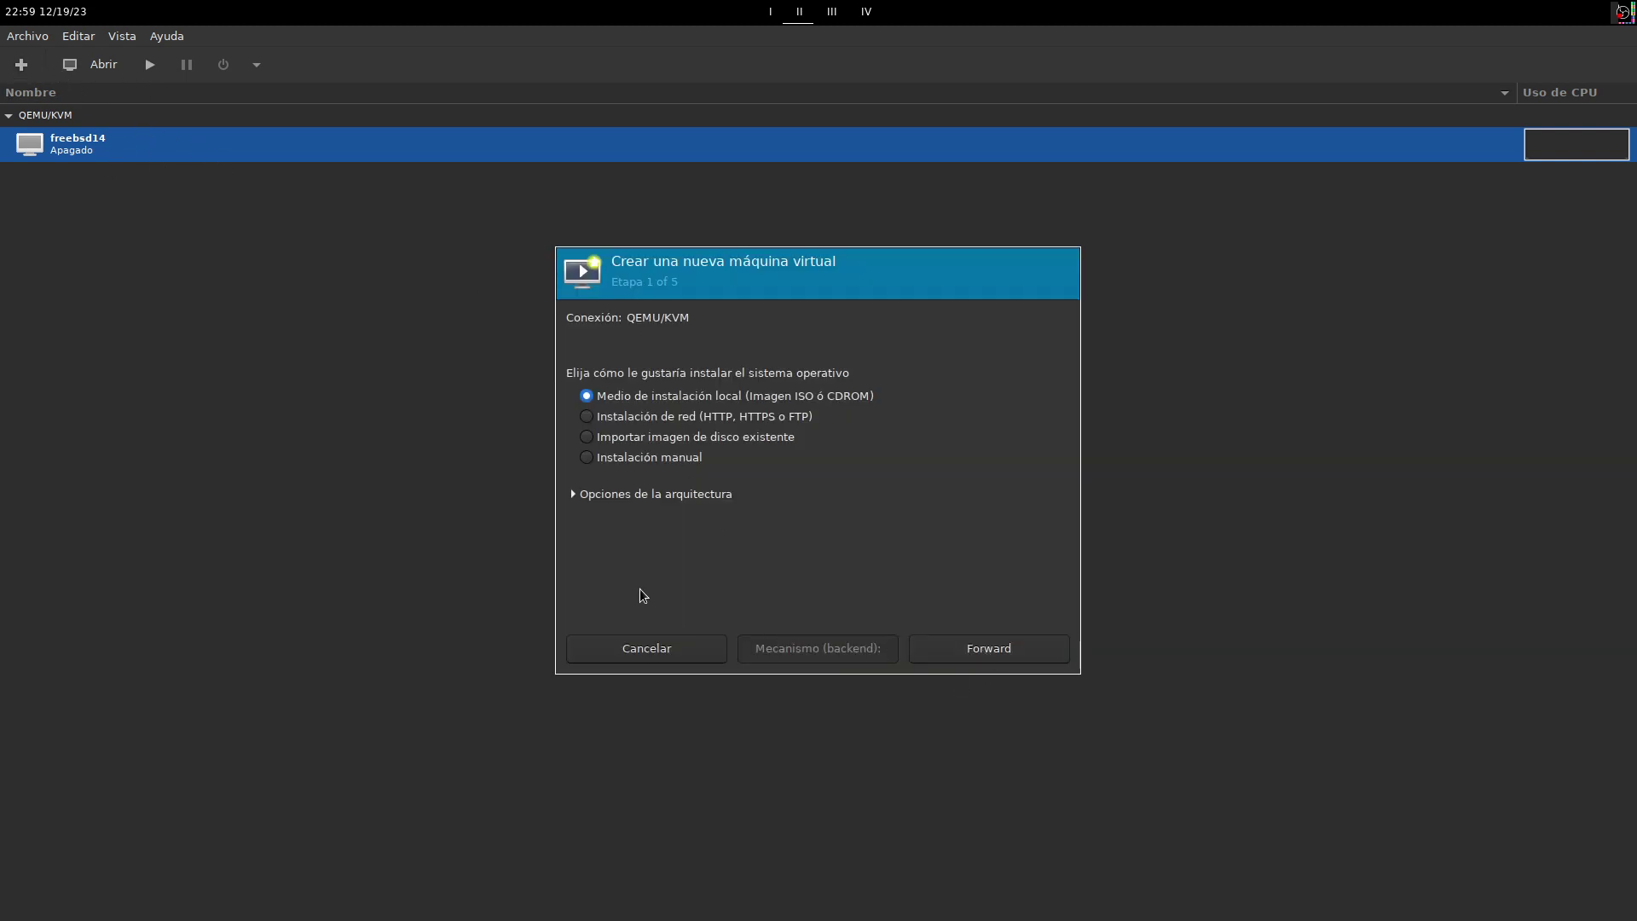
click(712, 655)
Step: Look through the ISO images in the Descargas folder with the file manager and close it
key(super+d)
key(Down)
key(Return)
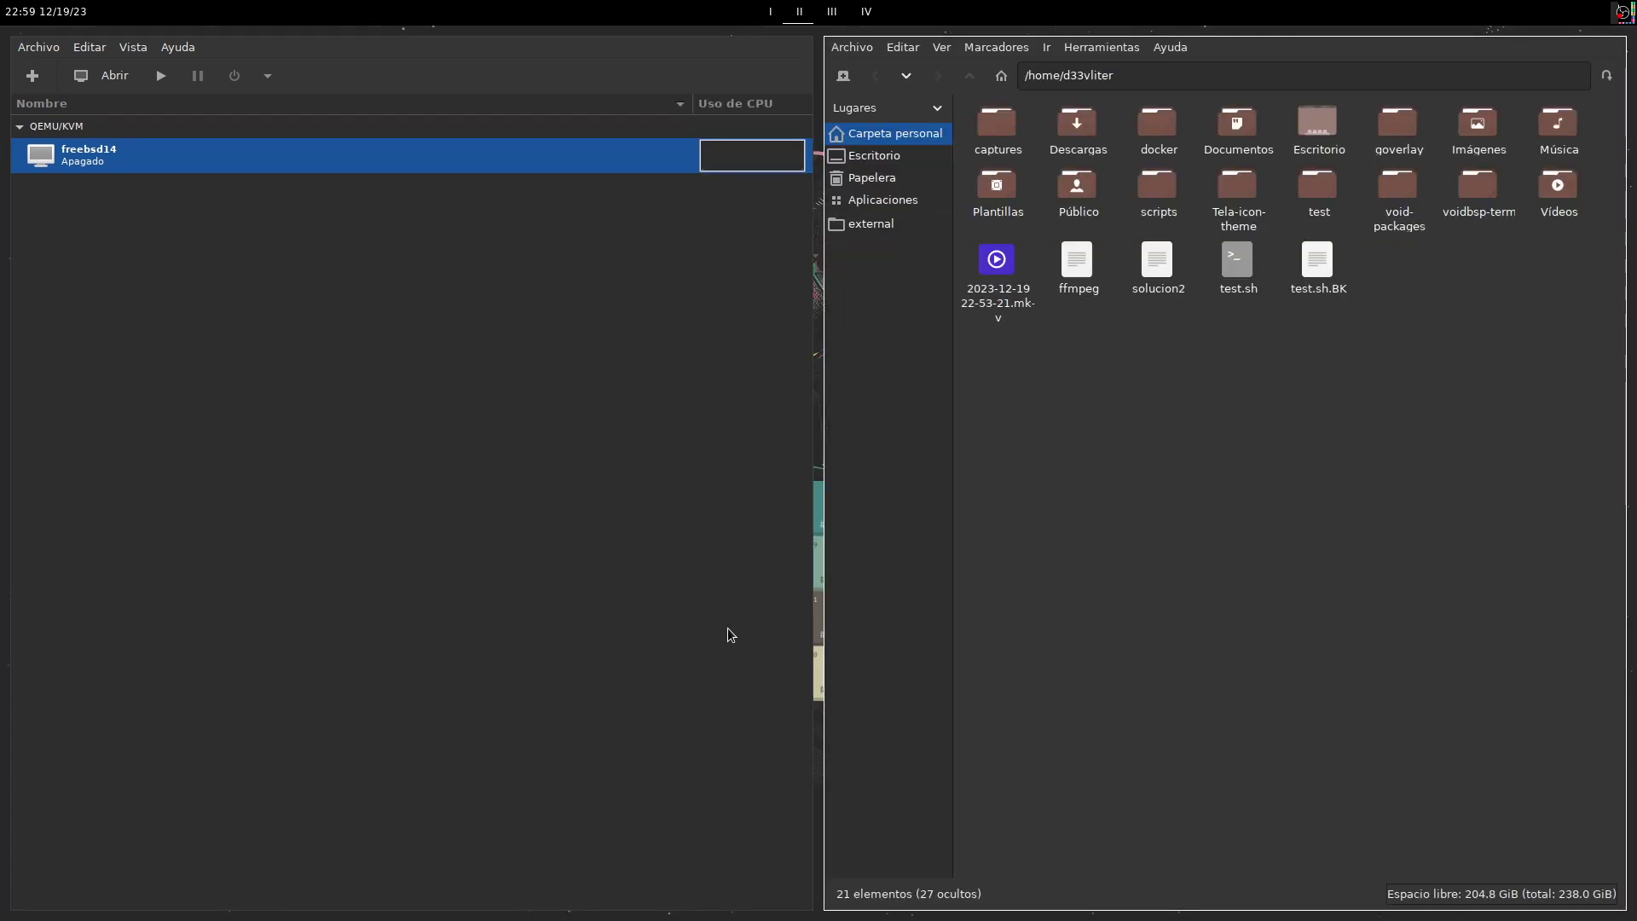
double_click(1081, 128)
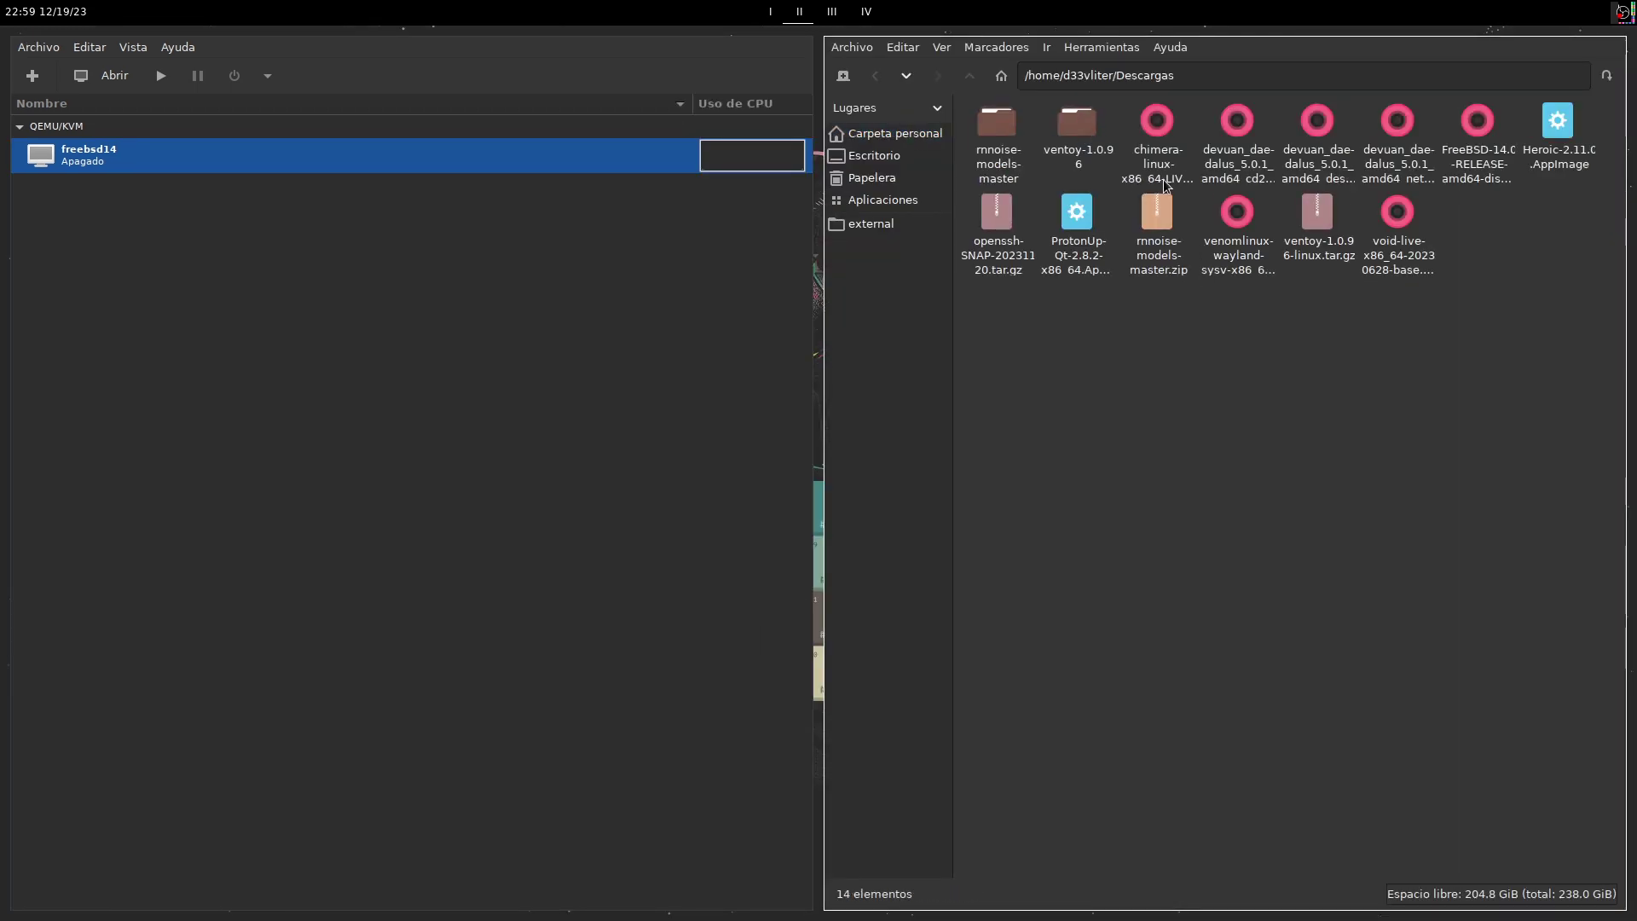
click(1385, 271)
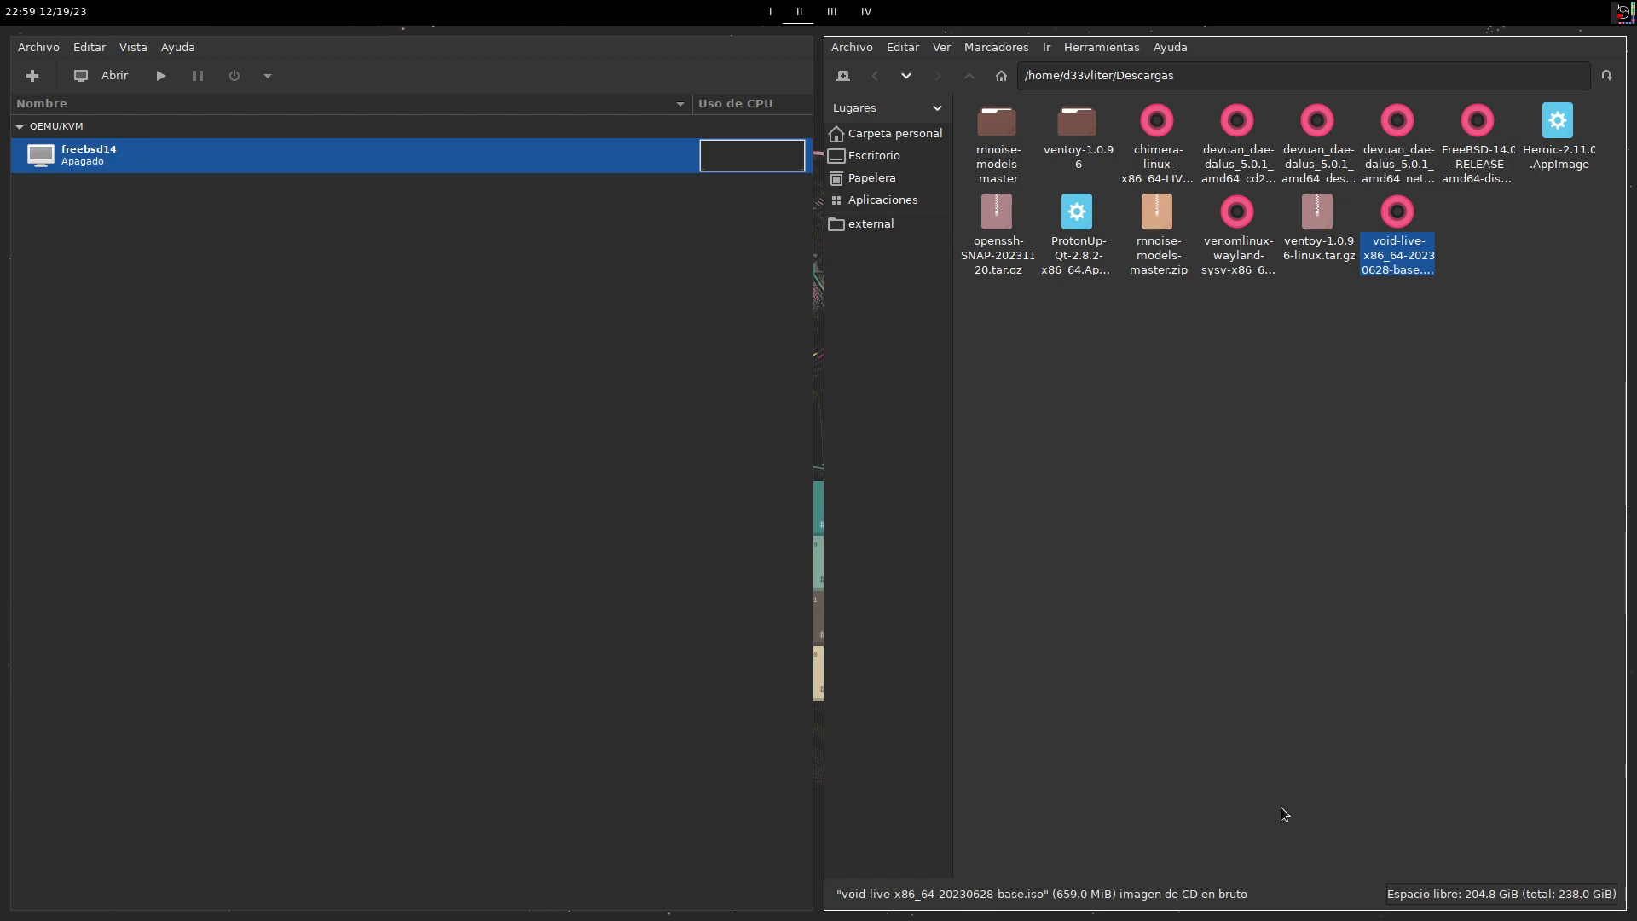
click(1244, 265)
click(1419, 274)
click(1494, 366)
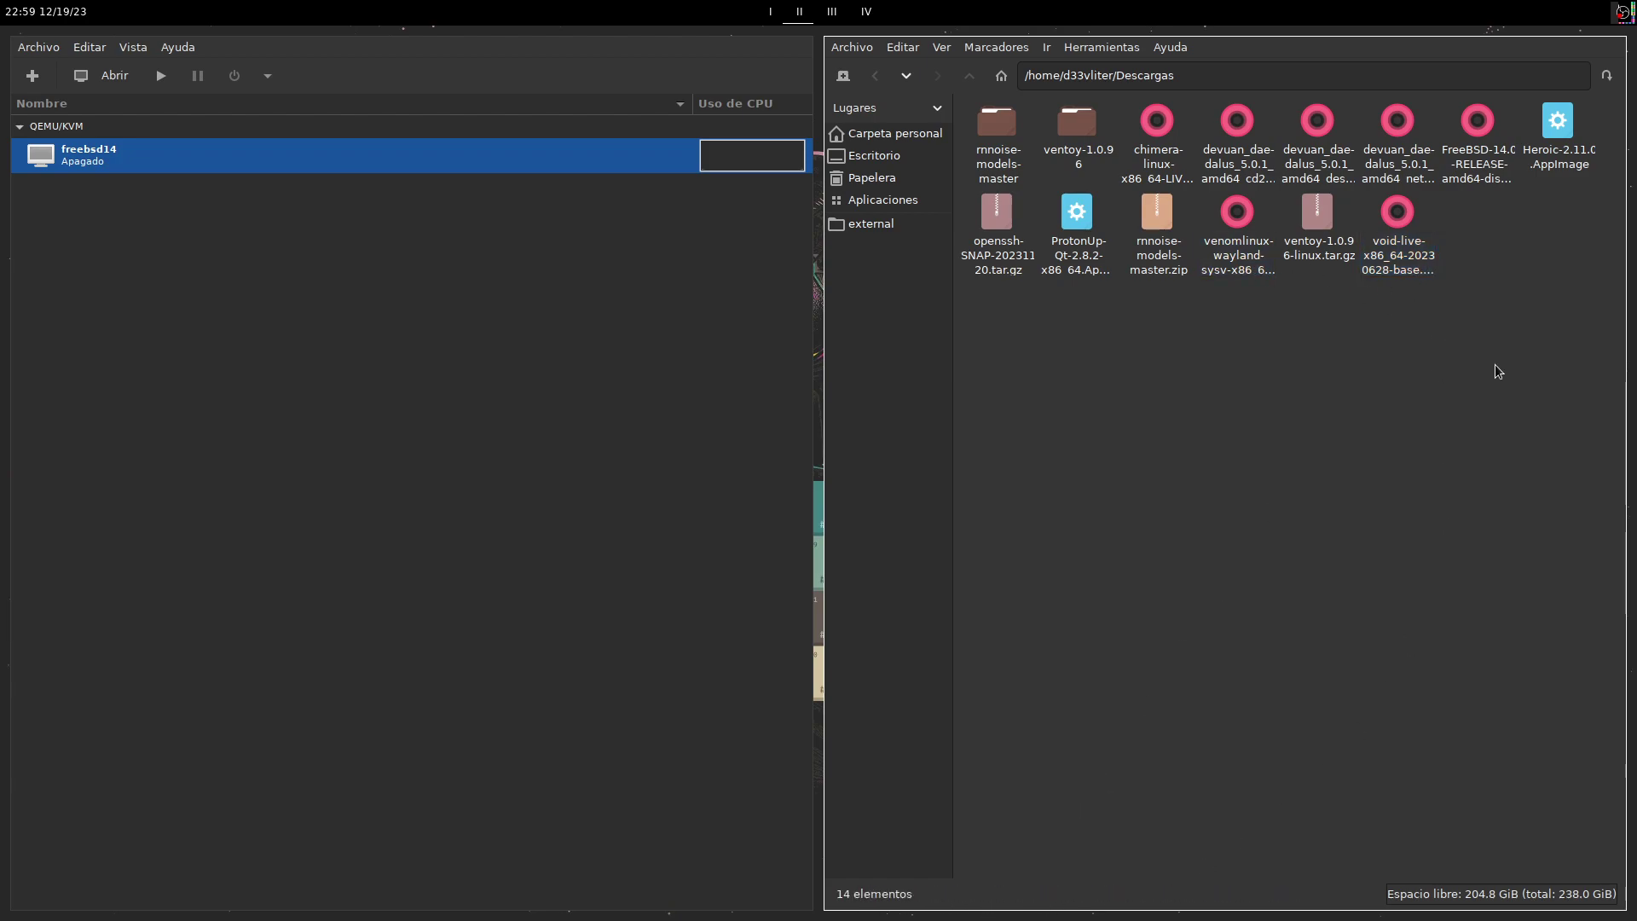
key(super+w)
click(32, 69)
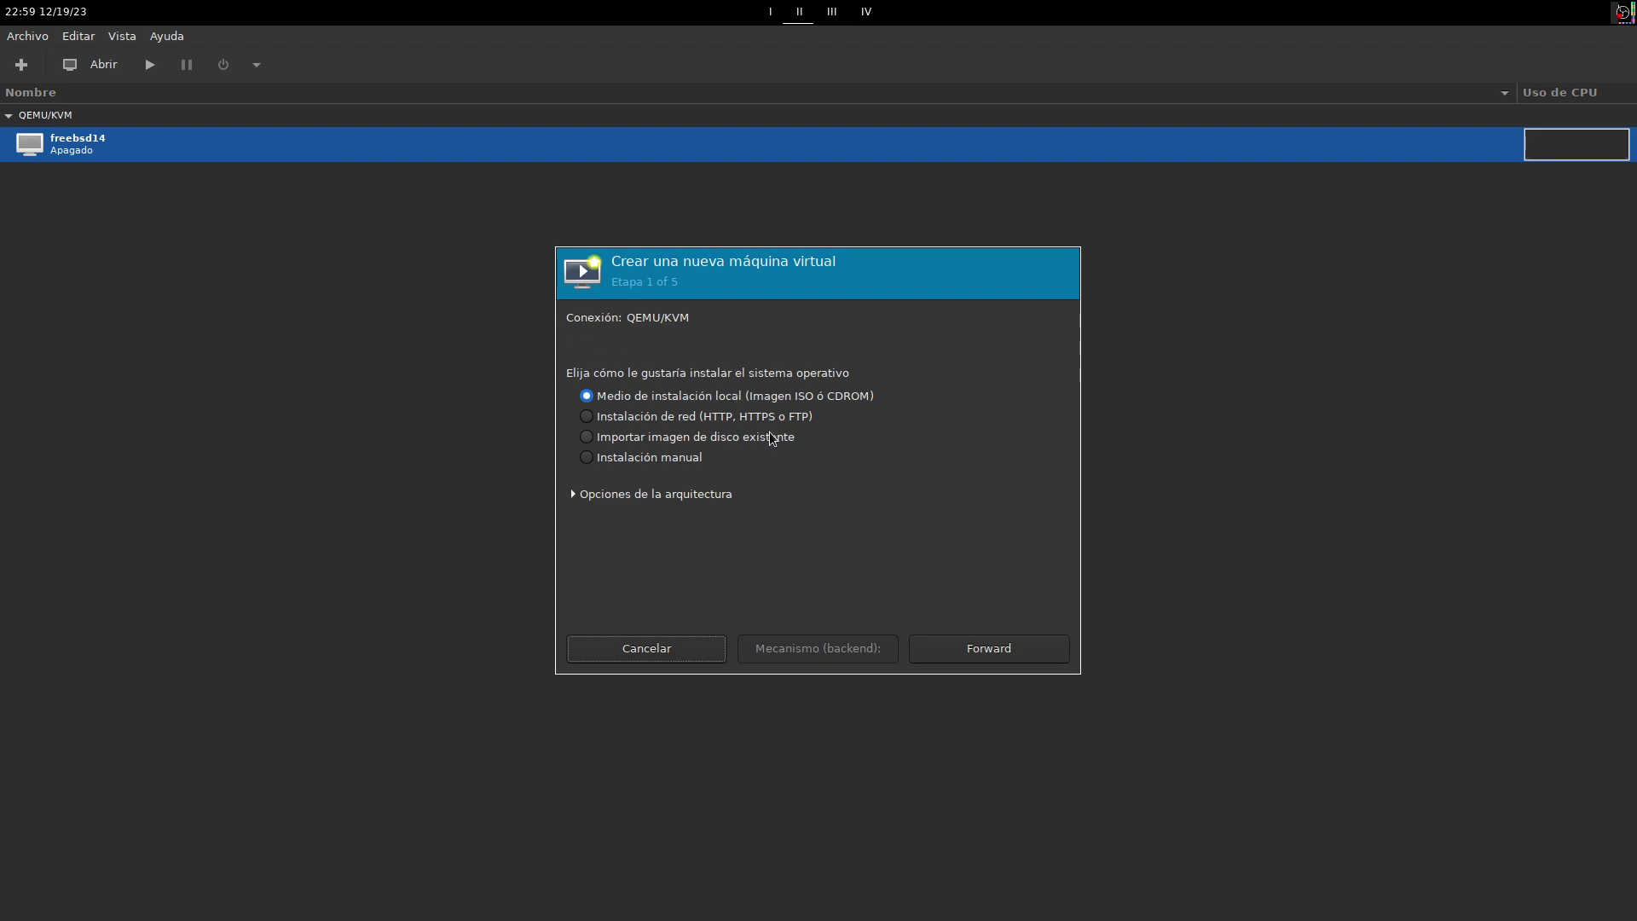
click(968, 655)
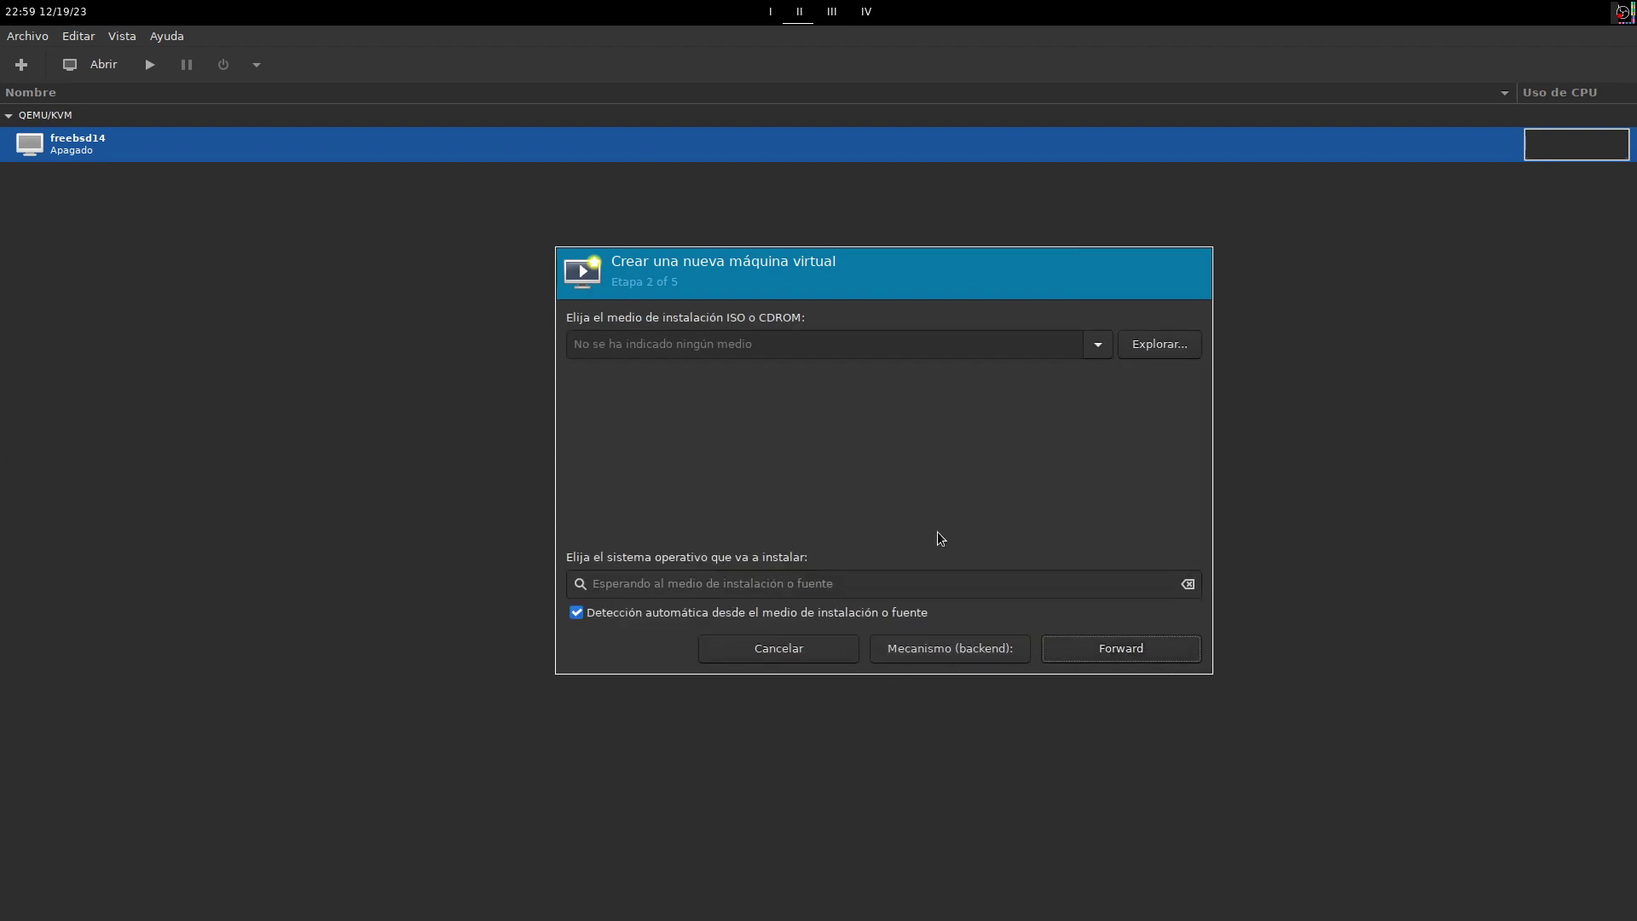
click(1100, 345)
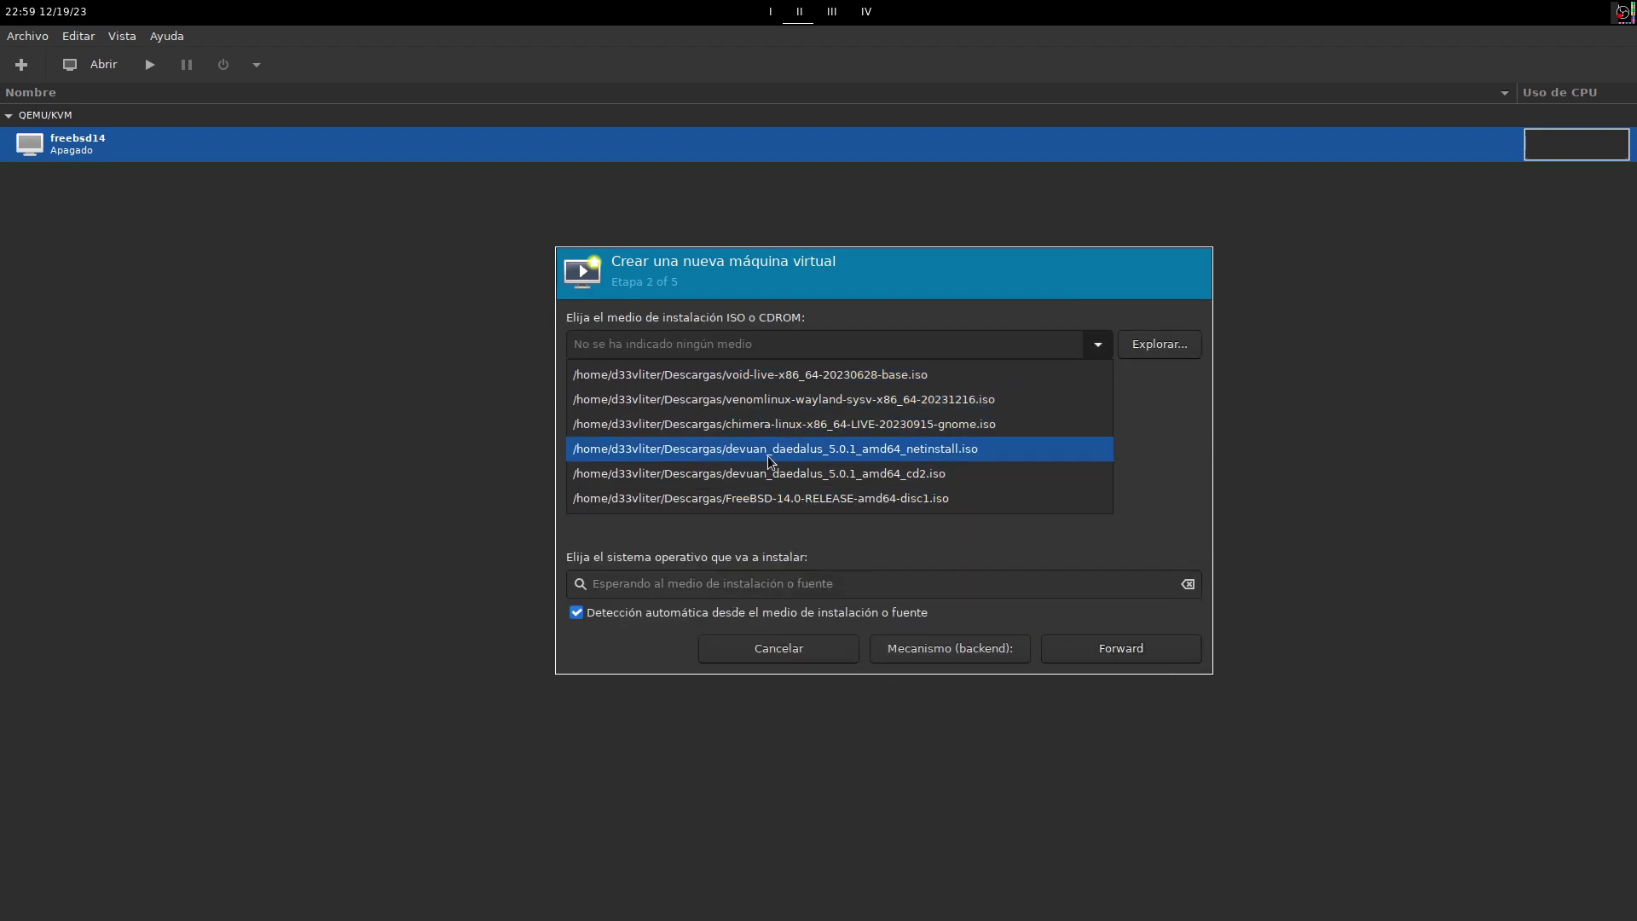
click(781, 387)
click(1104, 649)
Step: Give the new virtual machine 4098 MiB of memory and 2 CPUs
drag(666, 353, 546, 347)
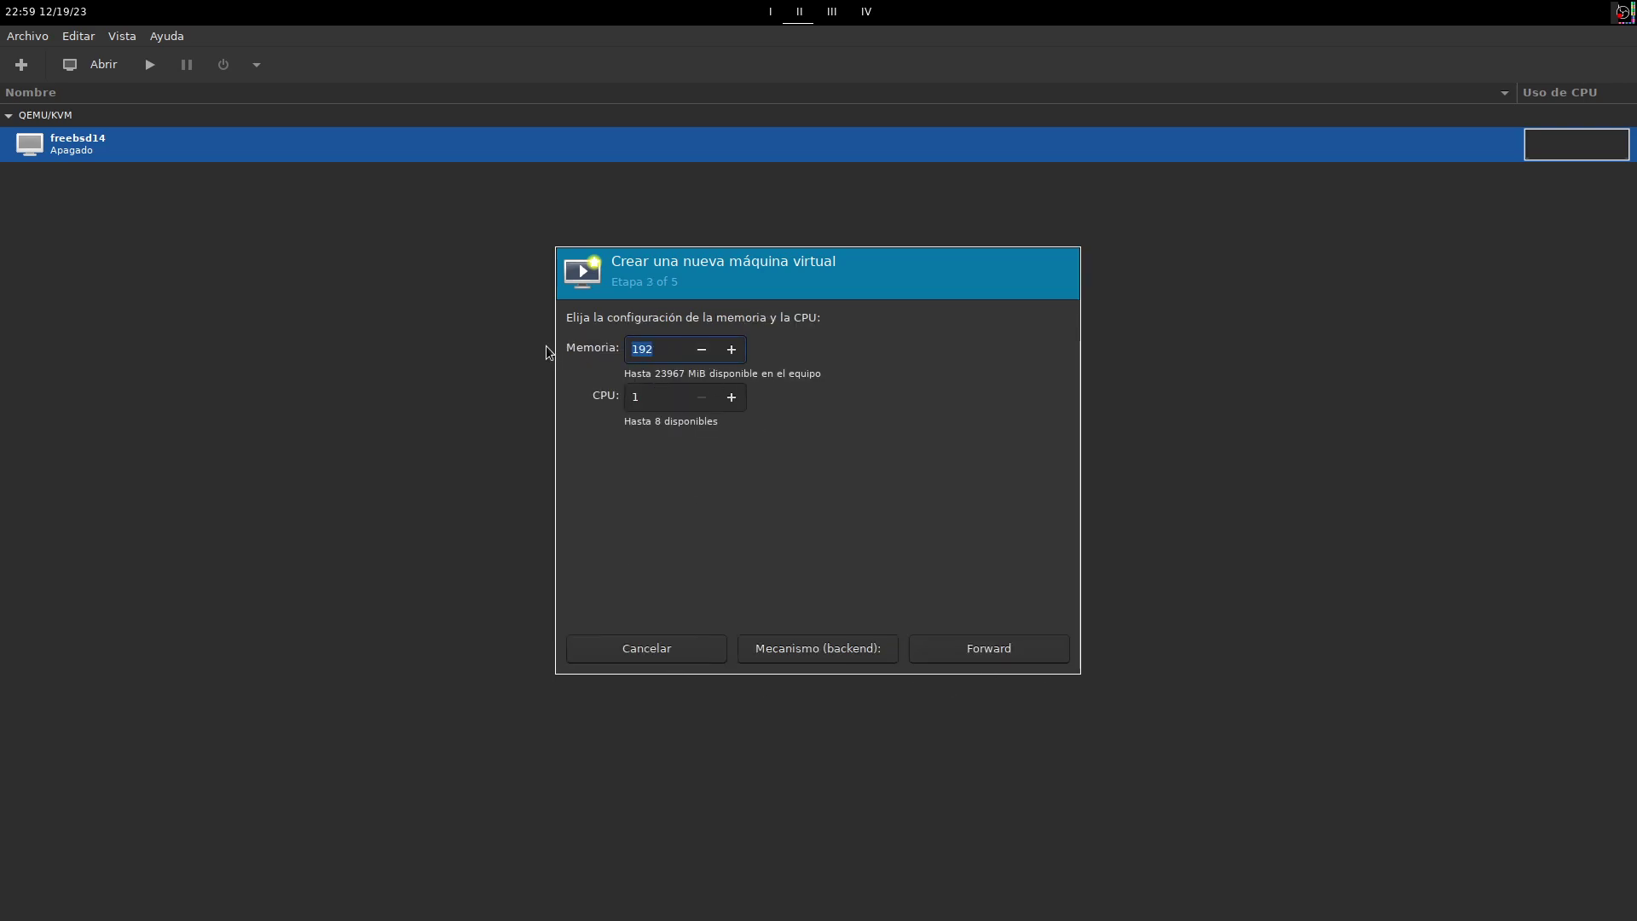
text(4098)
click(984, 651)
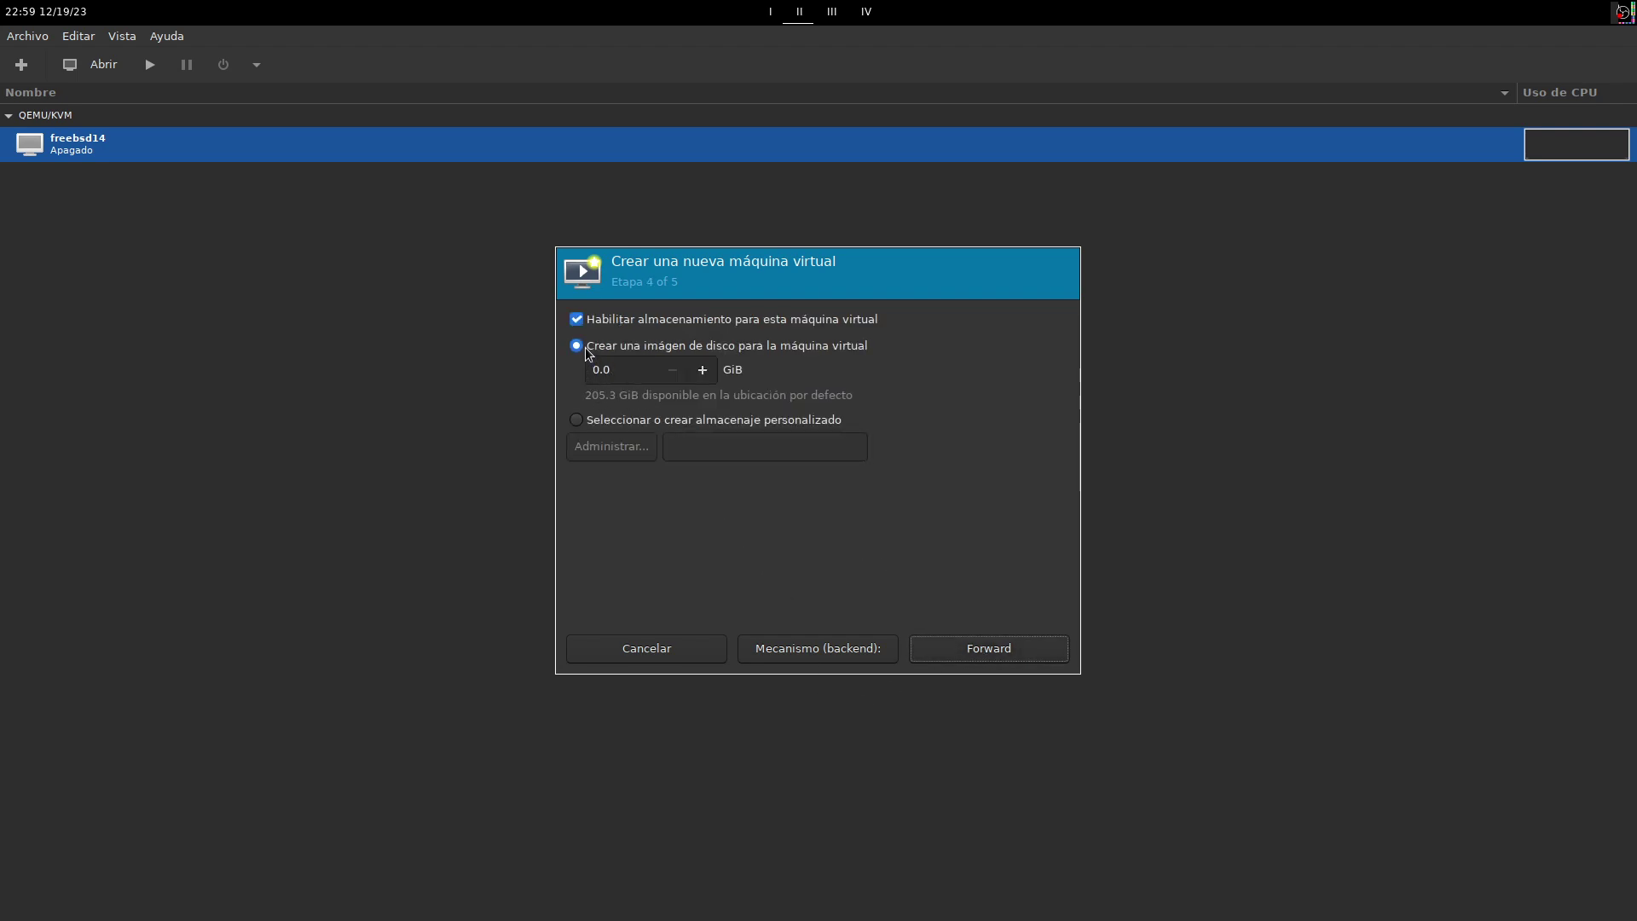
Step: Choose custom storage and create a fully pre-allocated 30 GiB qcow2 volume named voidlinux_server in the VMs pool
click(595, 421)
click(613, 447)
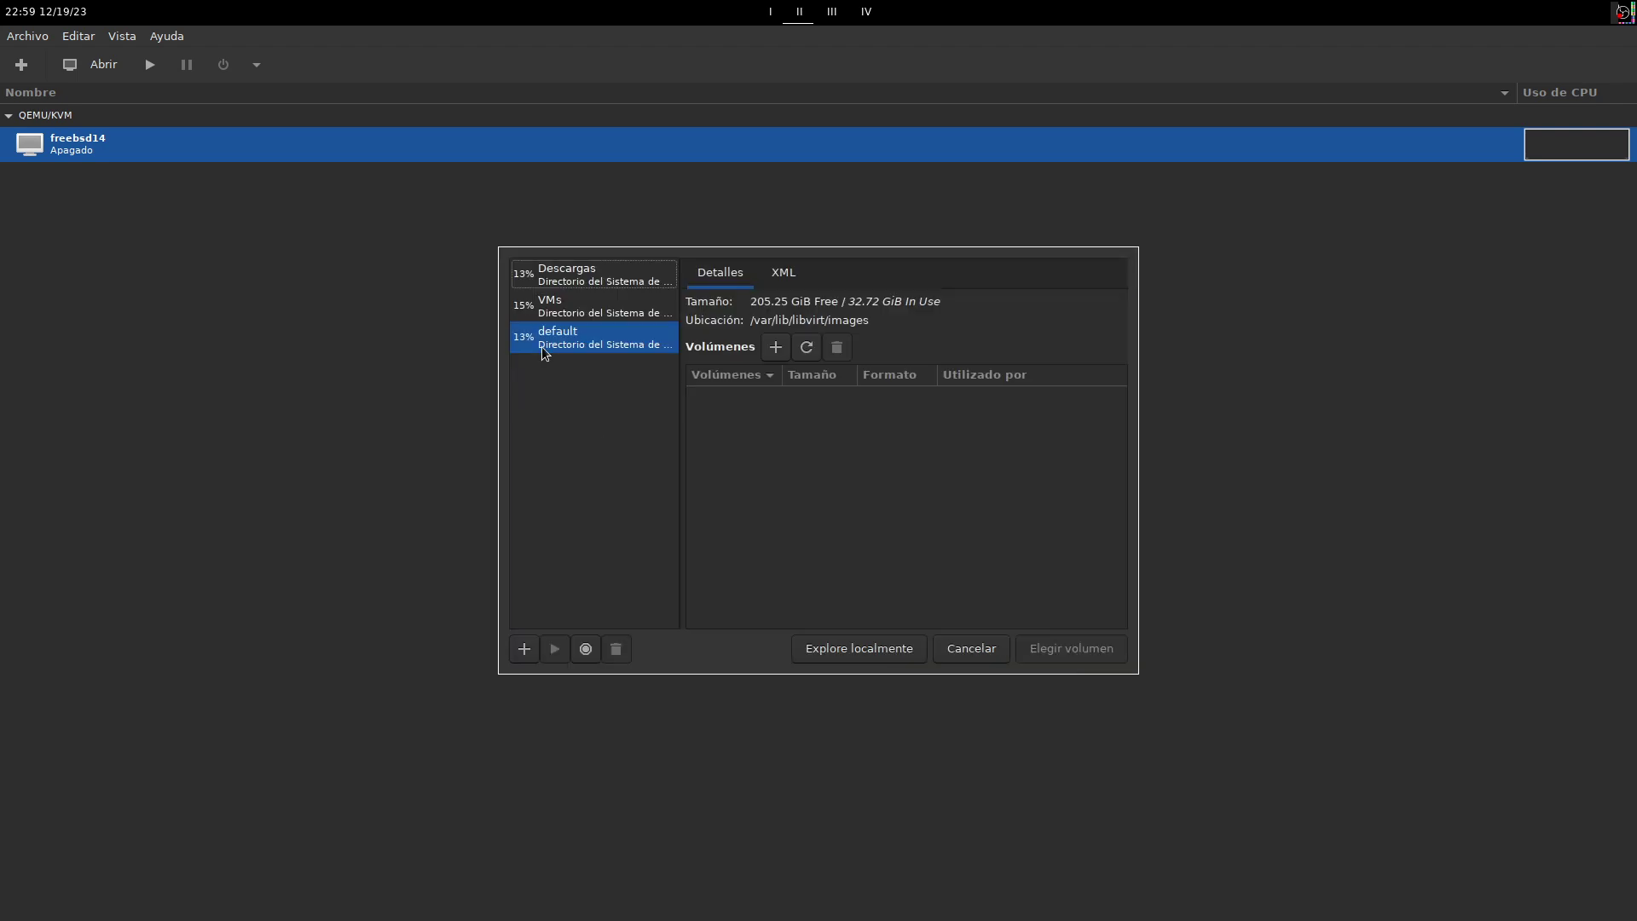
click(563, 309)
click(770, 353)
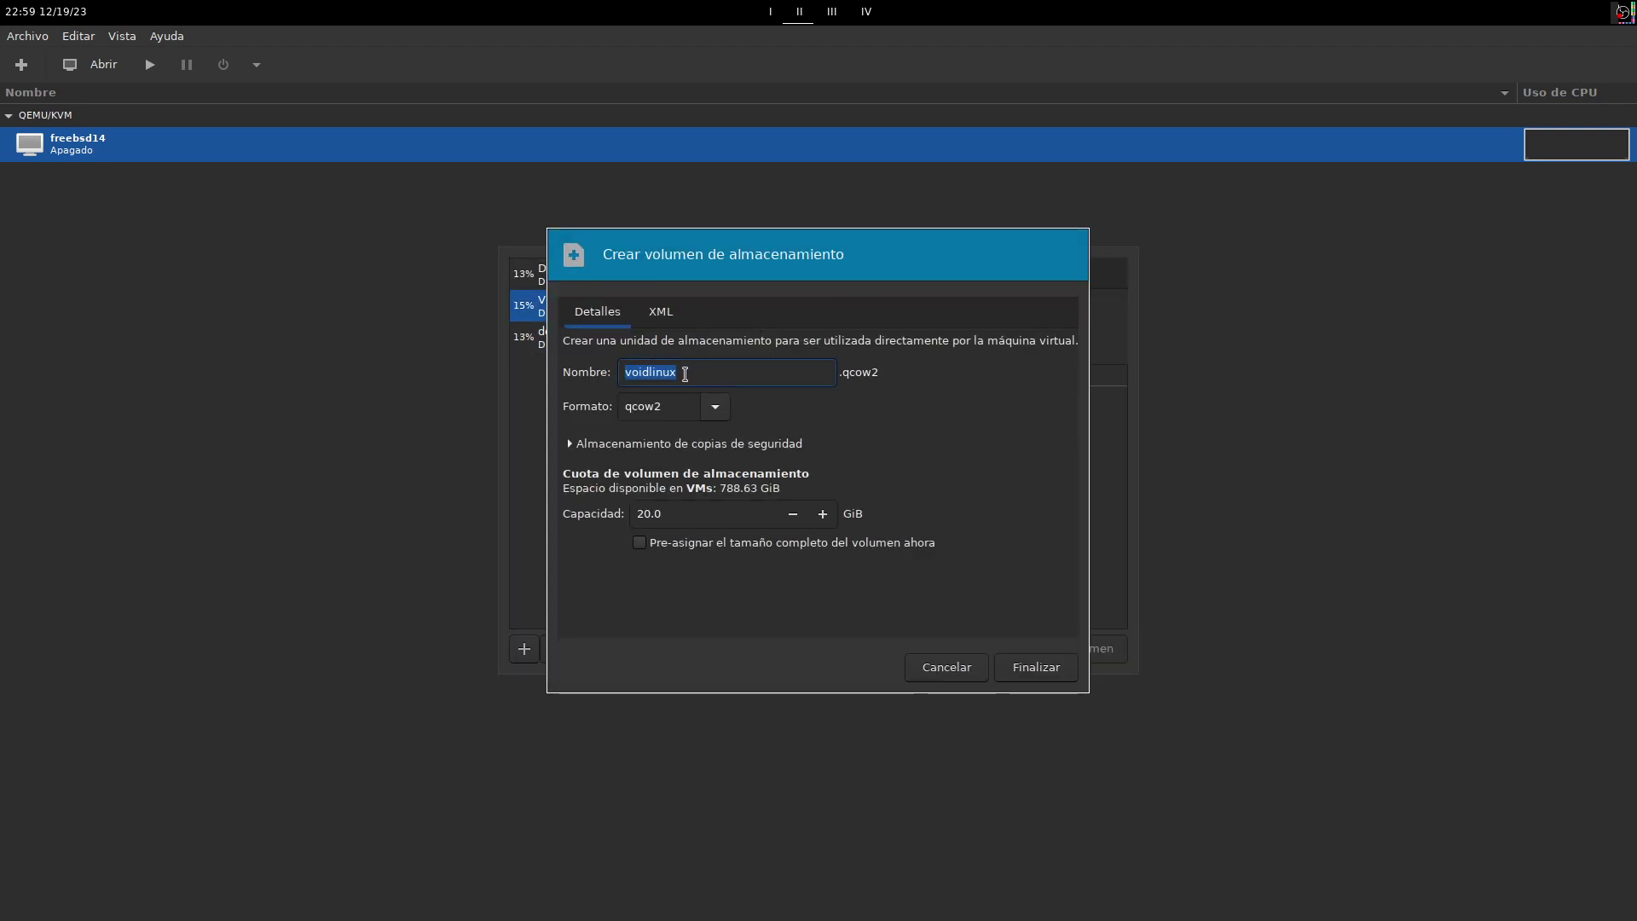
key(End)
text(_server)
click(647, 515)
key(BackSpace)
text(3)
click(658, 544)
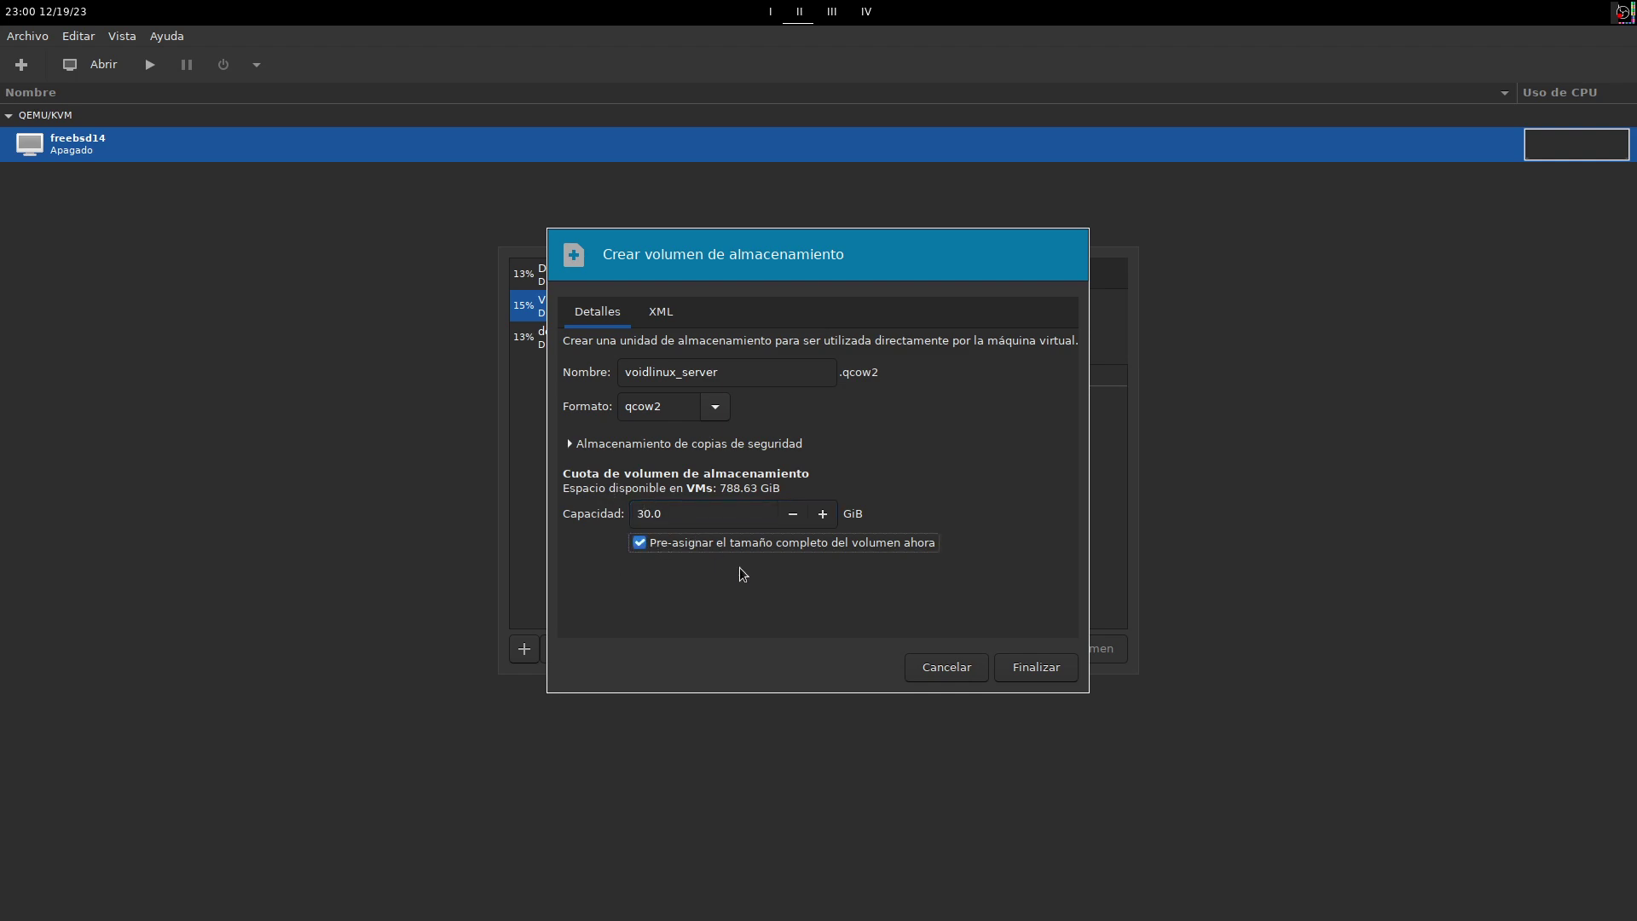
click(1040, 679)
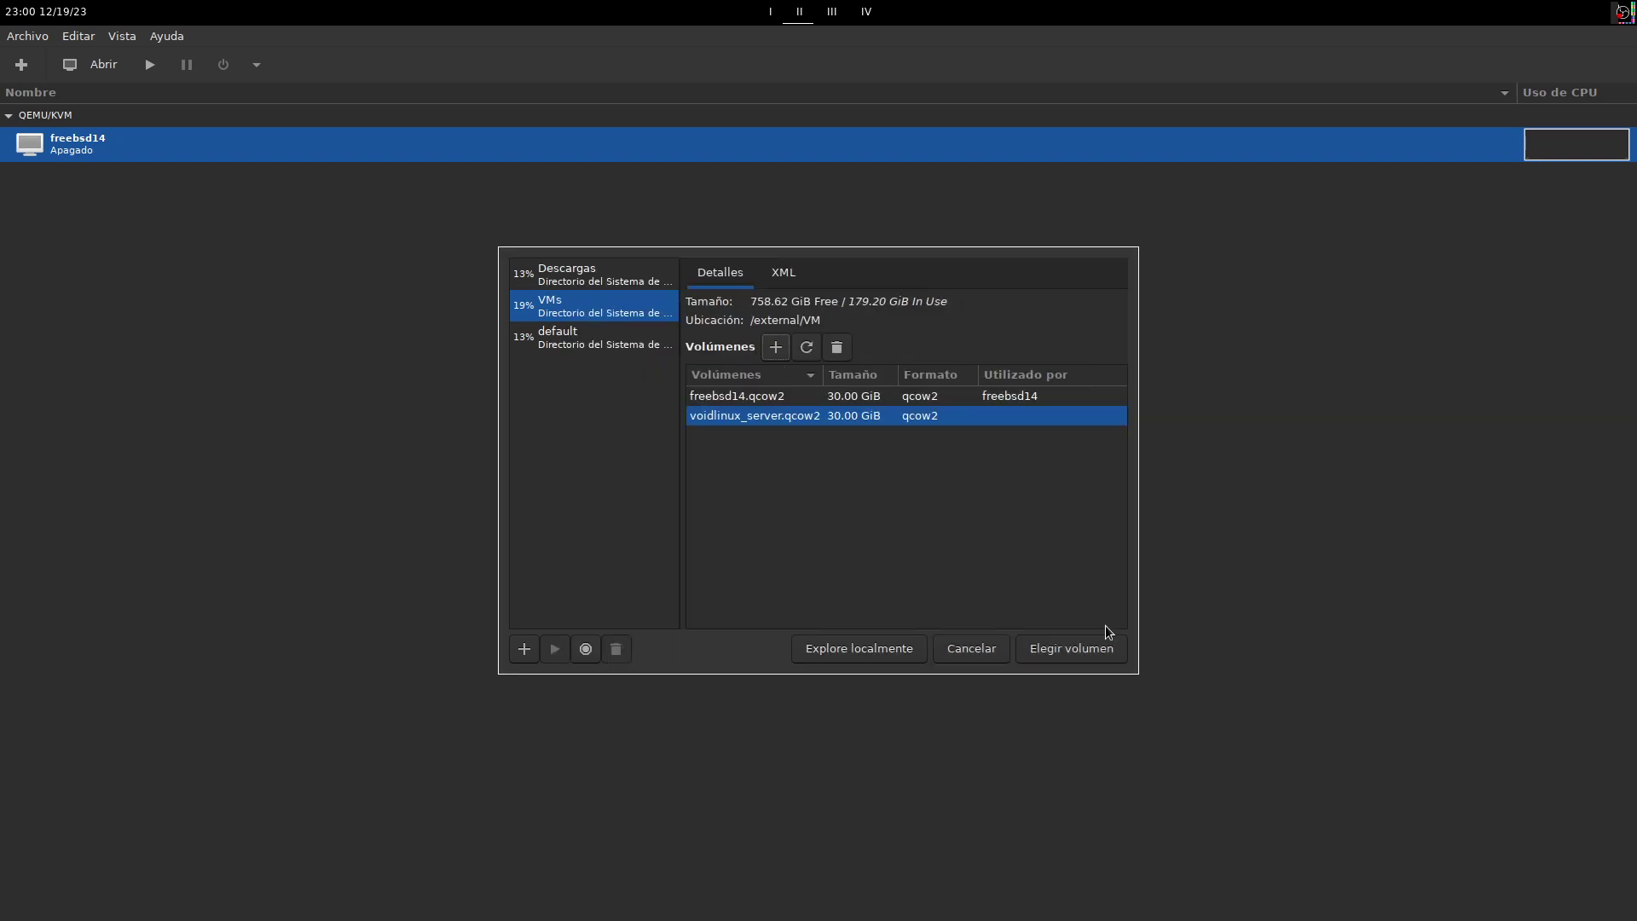
Step: Assign the voidlinux_server.qcow2 volume to the machine and finish the wizard with configuration customization before installation
click(1088, 648)
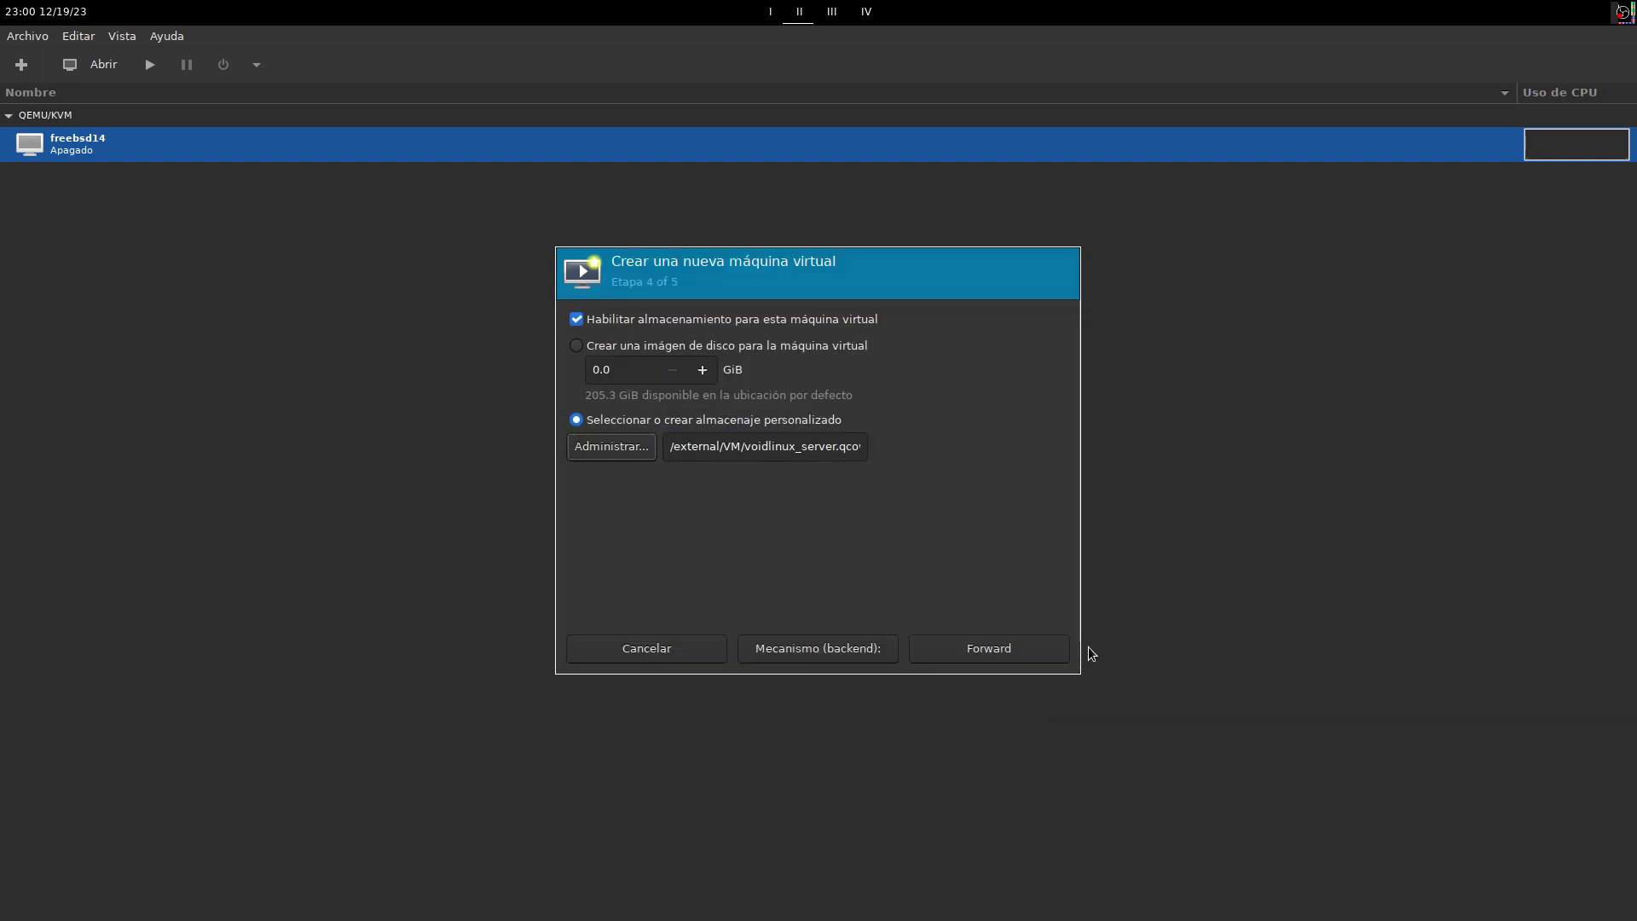
click(1002, 650)
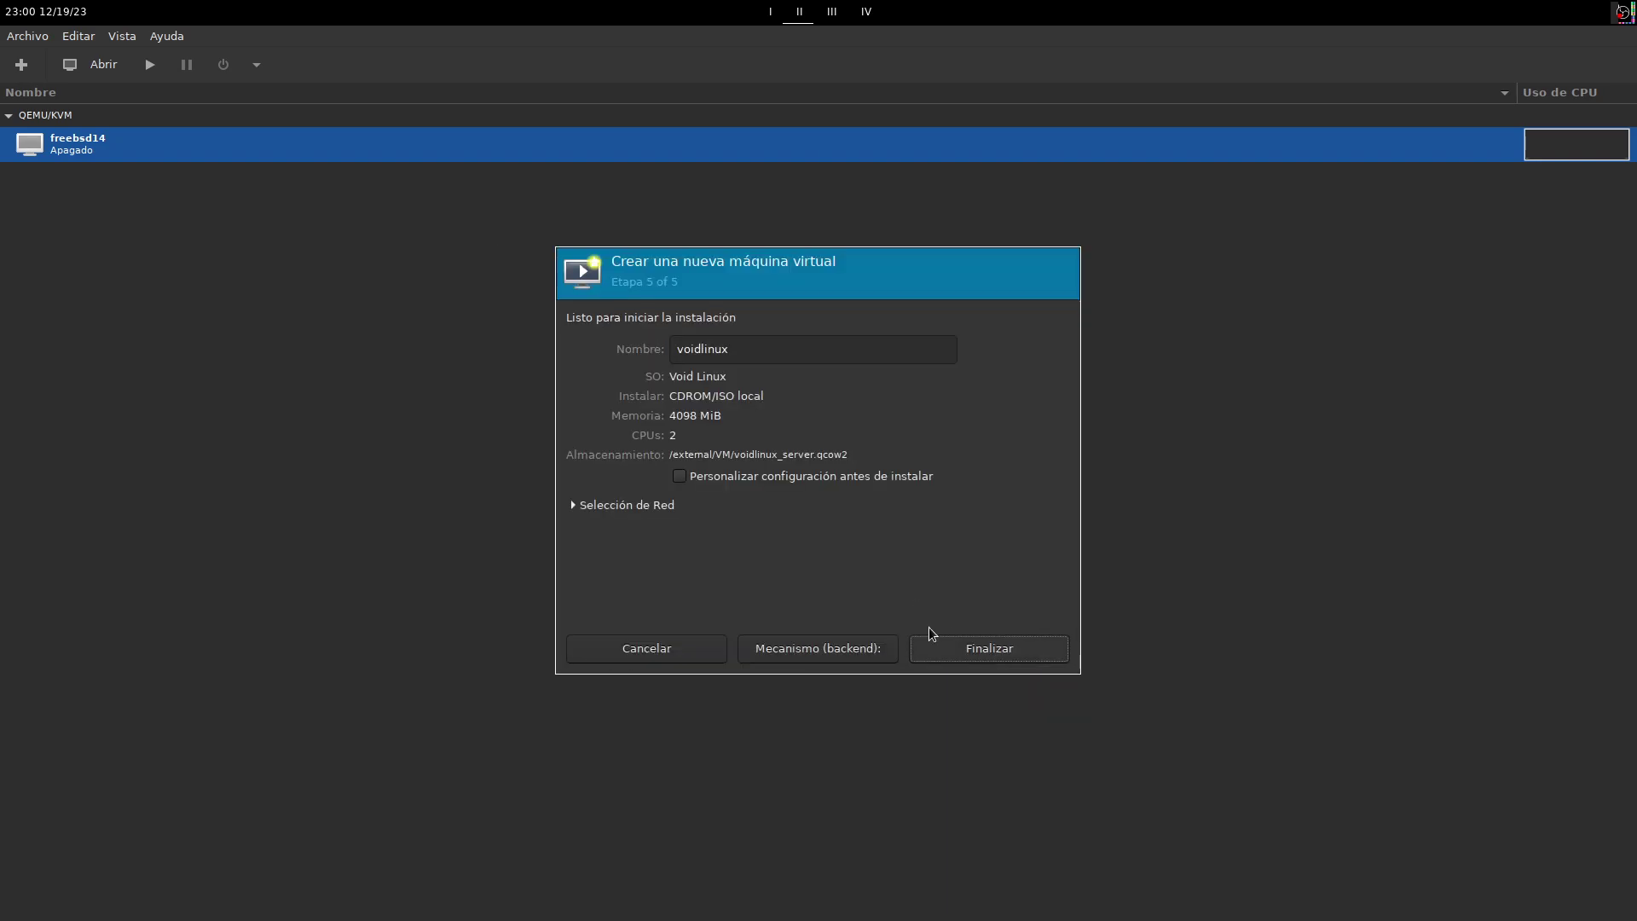
click(680, 476)
click(680, 476)
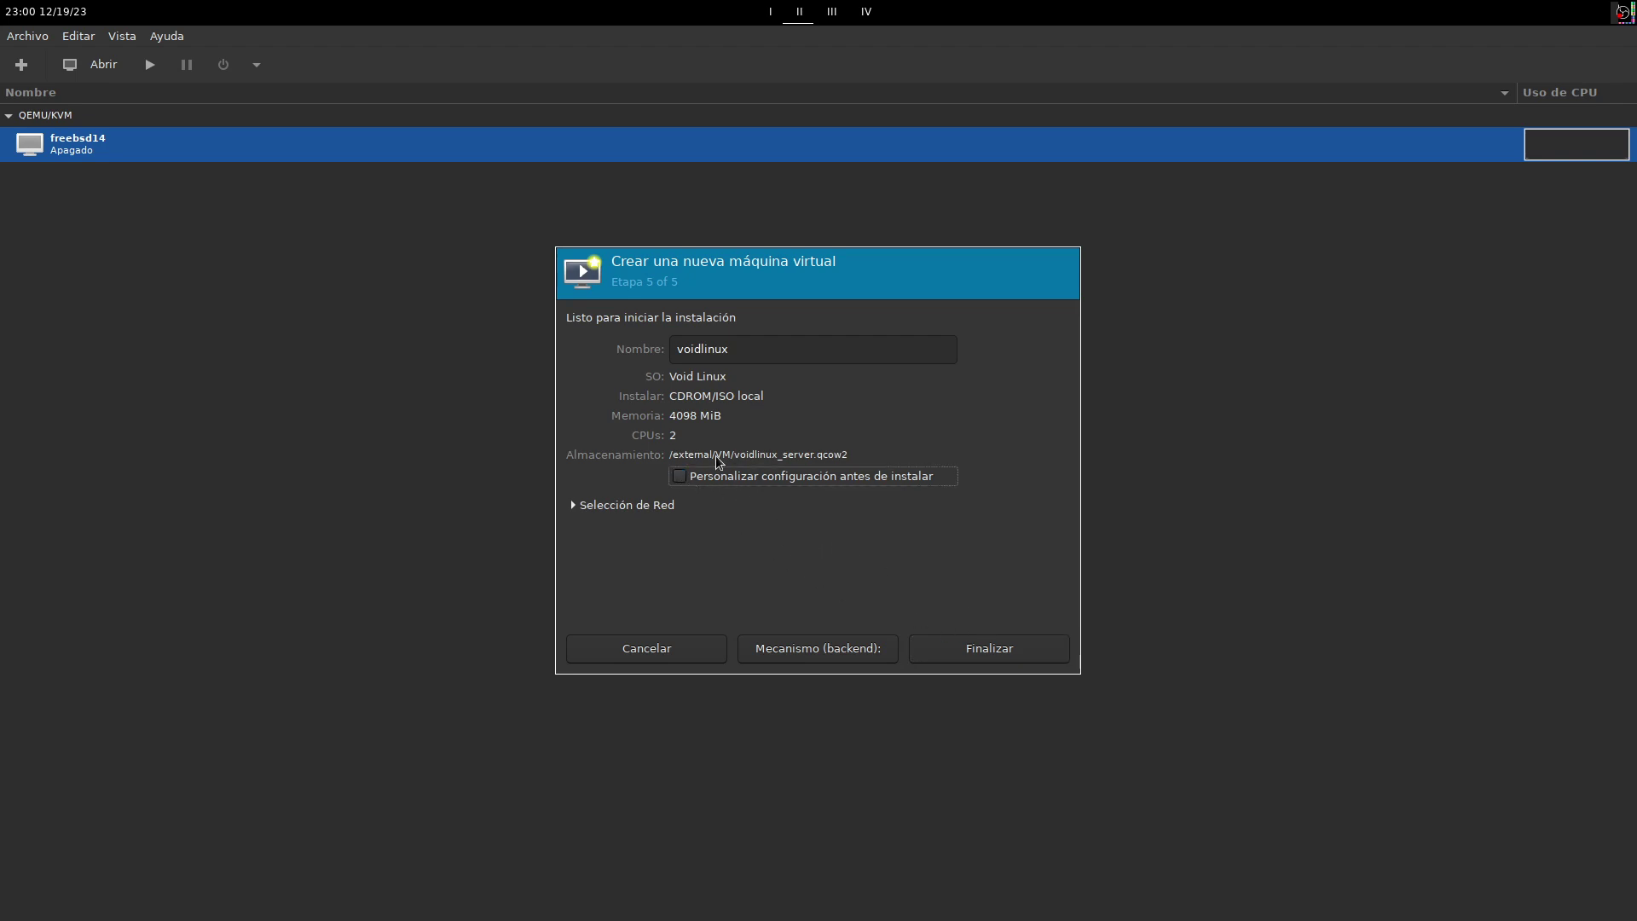
click(981, 650)
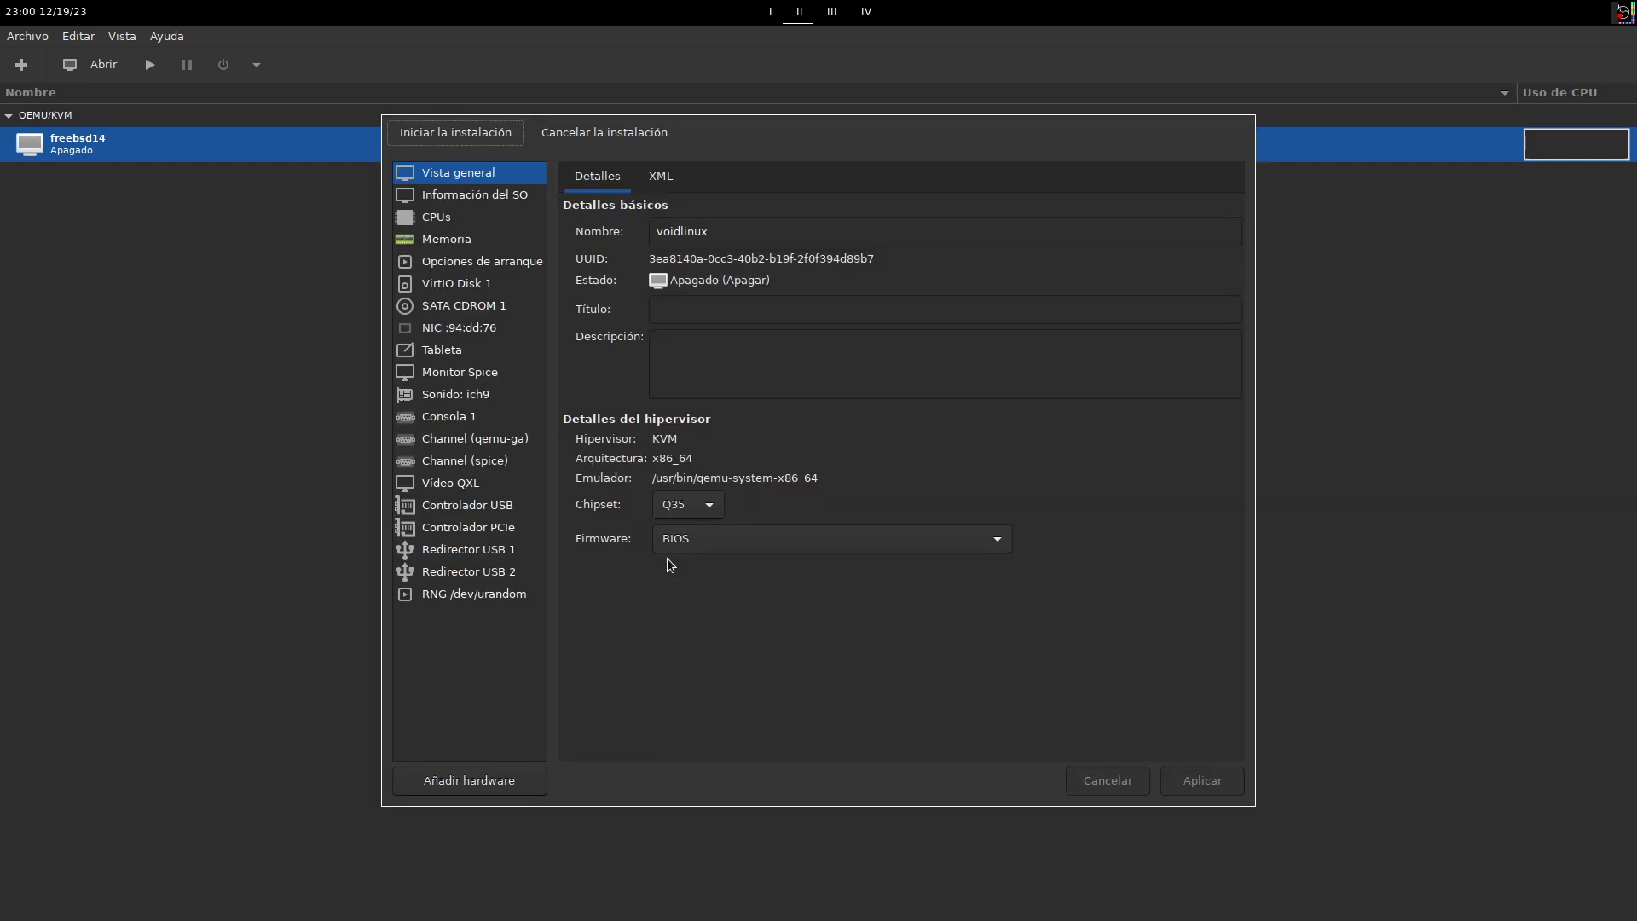
Step: Review the machine's memory, CPU, boot options and operating system settings before installation
click(465, 236)
click(462, 215)
click(466, 242)
click(474, 266)
click(465, 217)
click(463, 195)
click(460, 172)
click(462, 194)
click(454, 172)
Step: Set the machine's firmware to UEFI, apply the change and begin the installation
click(732, 532)
click(732, 567)
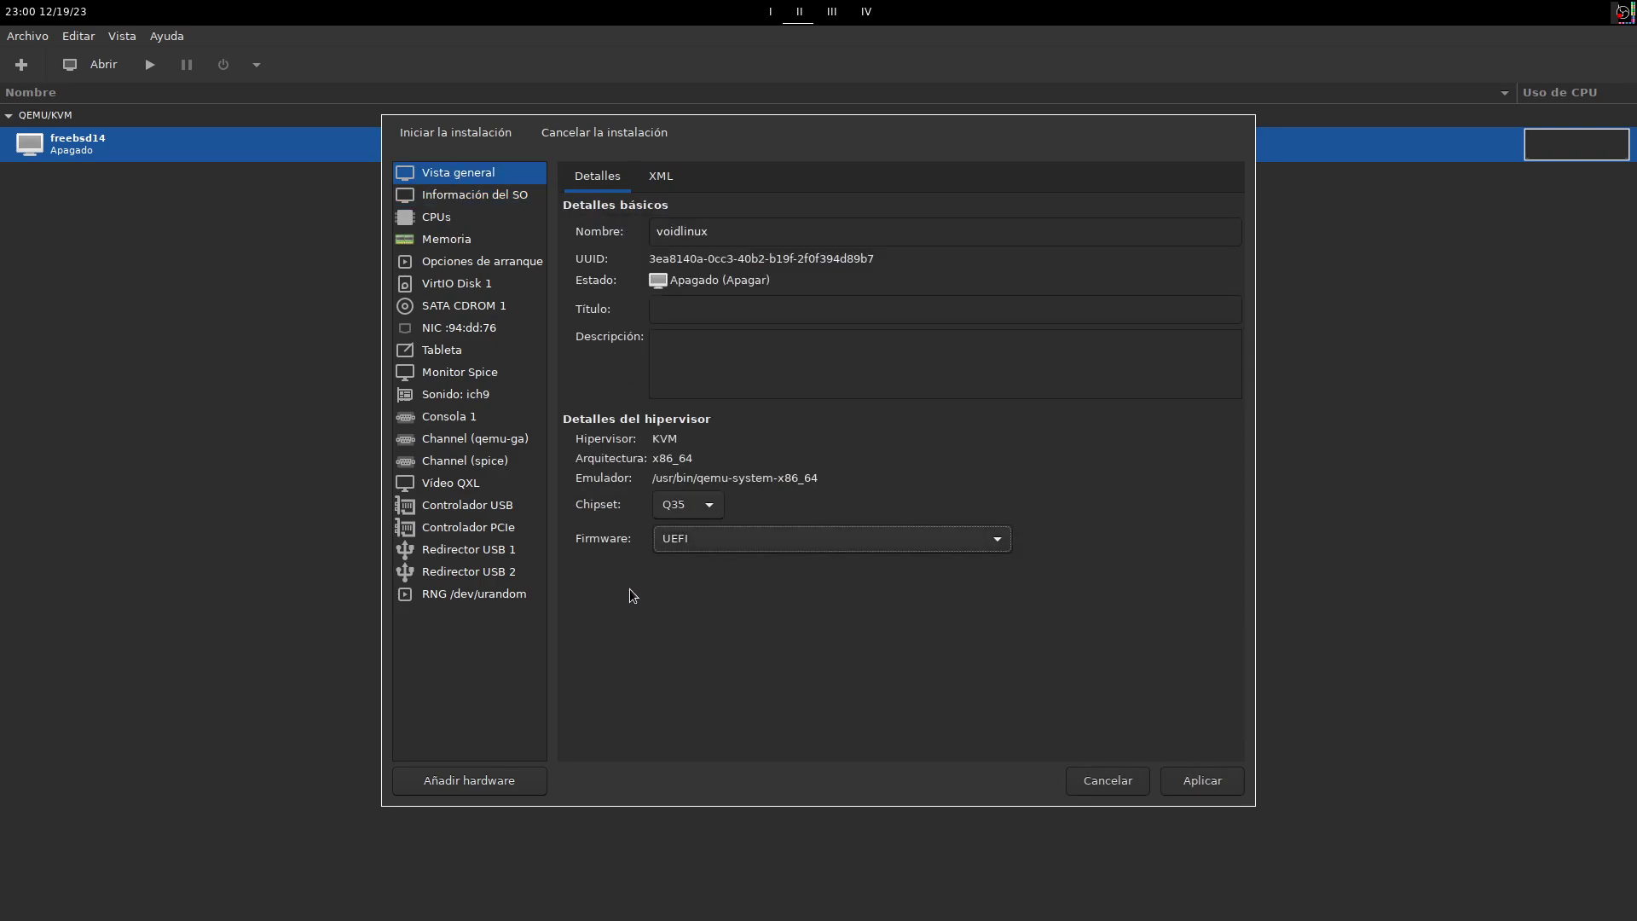
click(1203, 781)
click(468, 136)
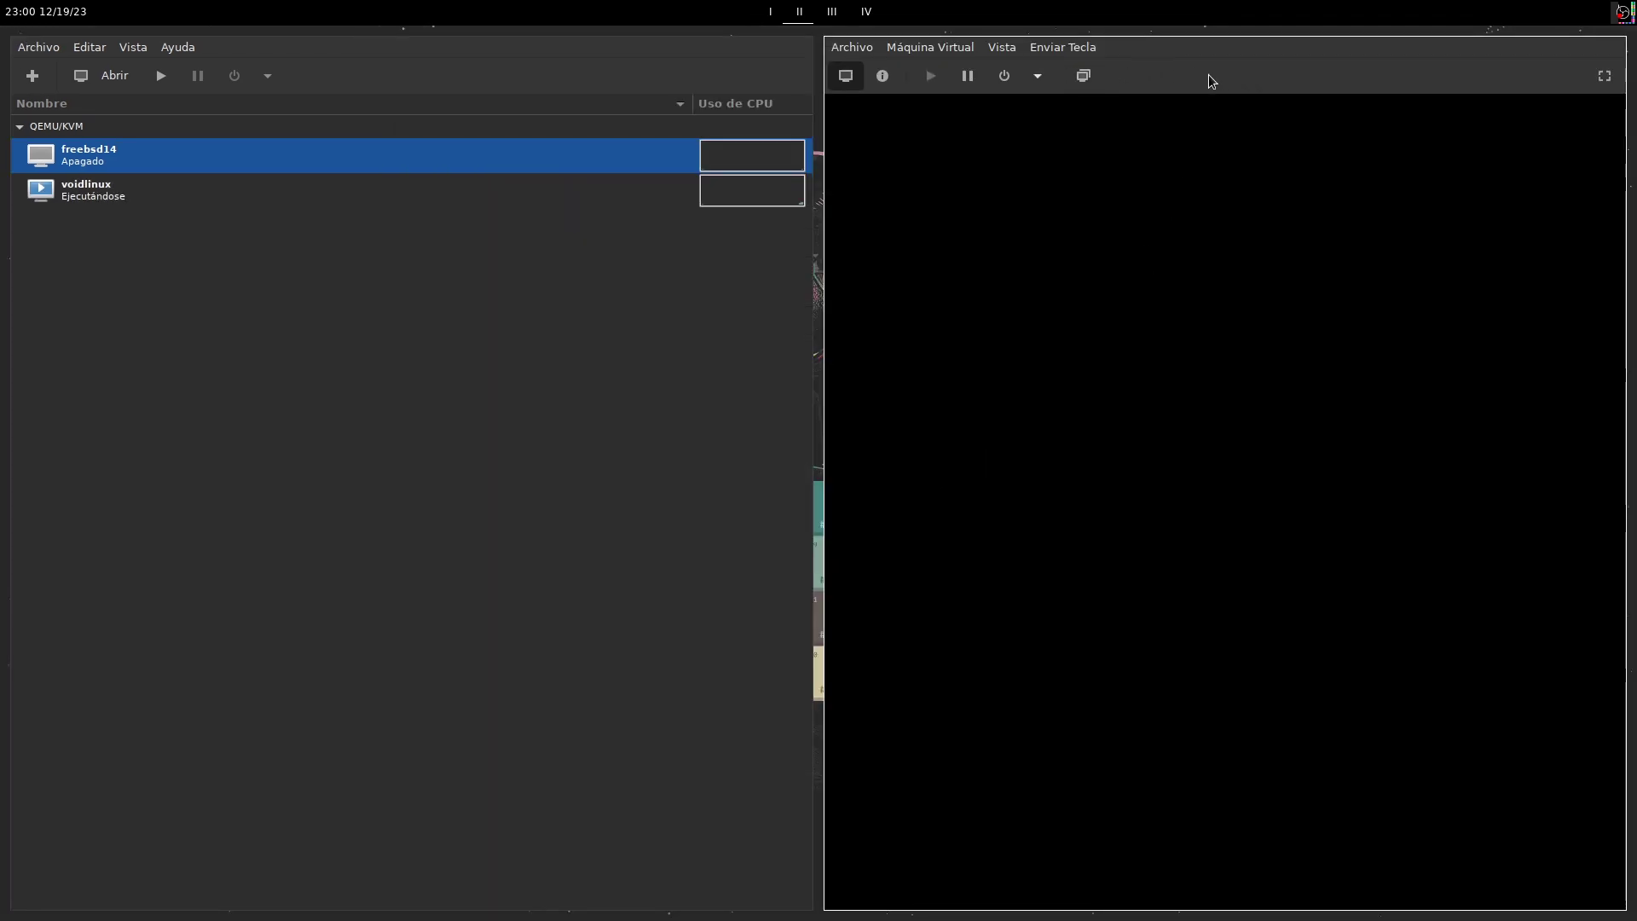
Step: Return to the virtual machine's console, maximize its window and launch an entry from the GRUB boot menu
click(883, 78)
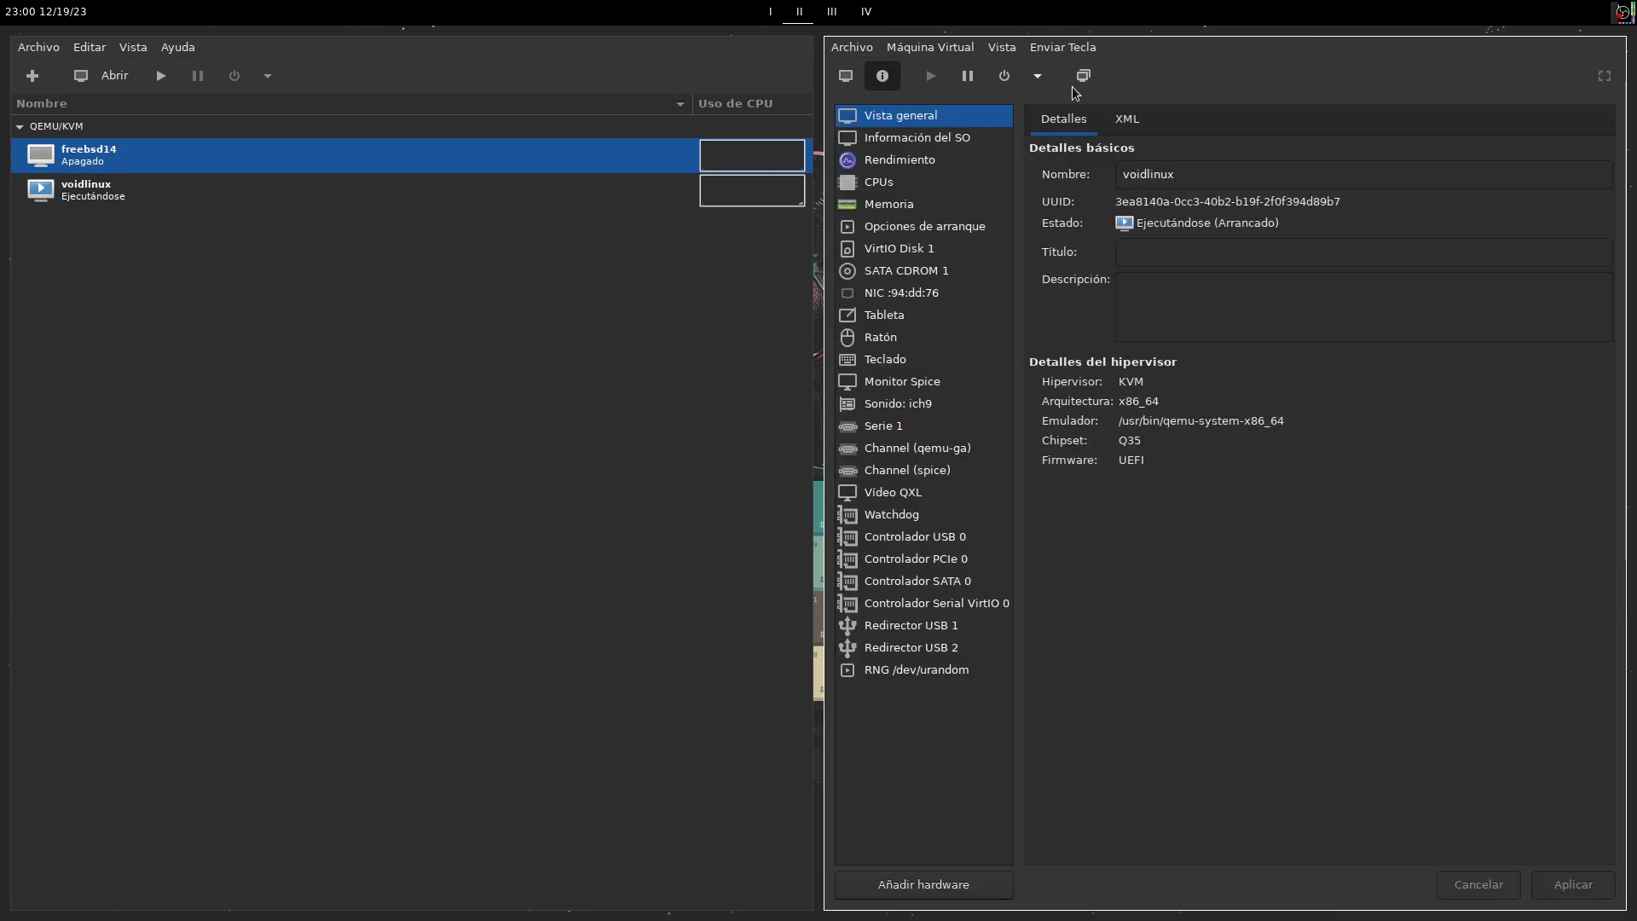
click(846, 77)
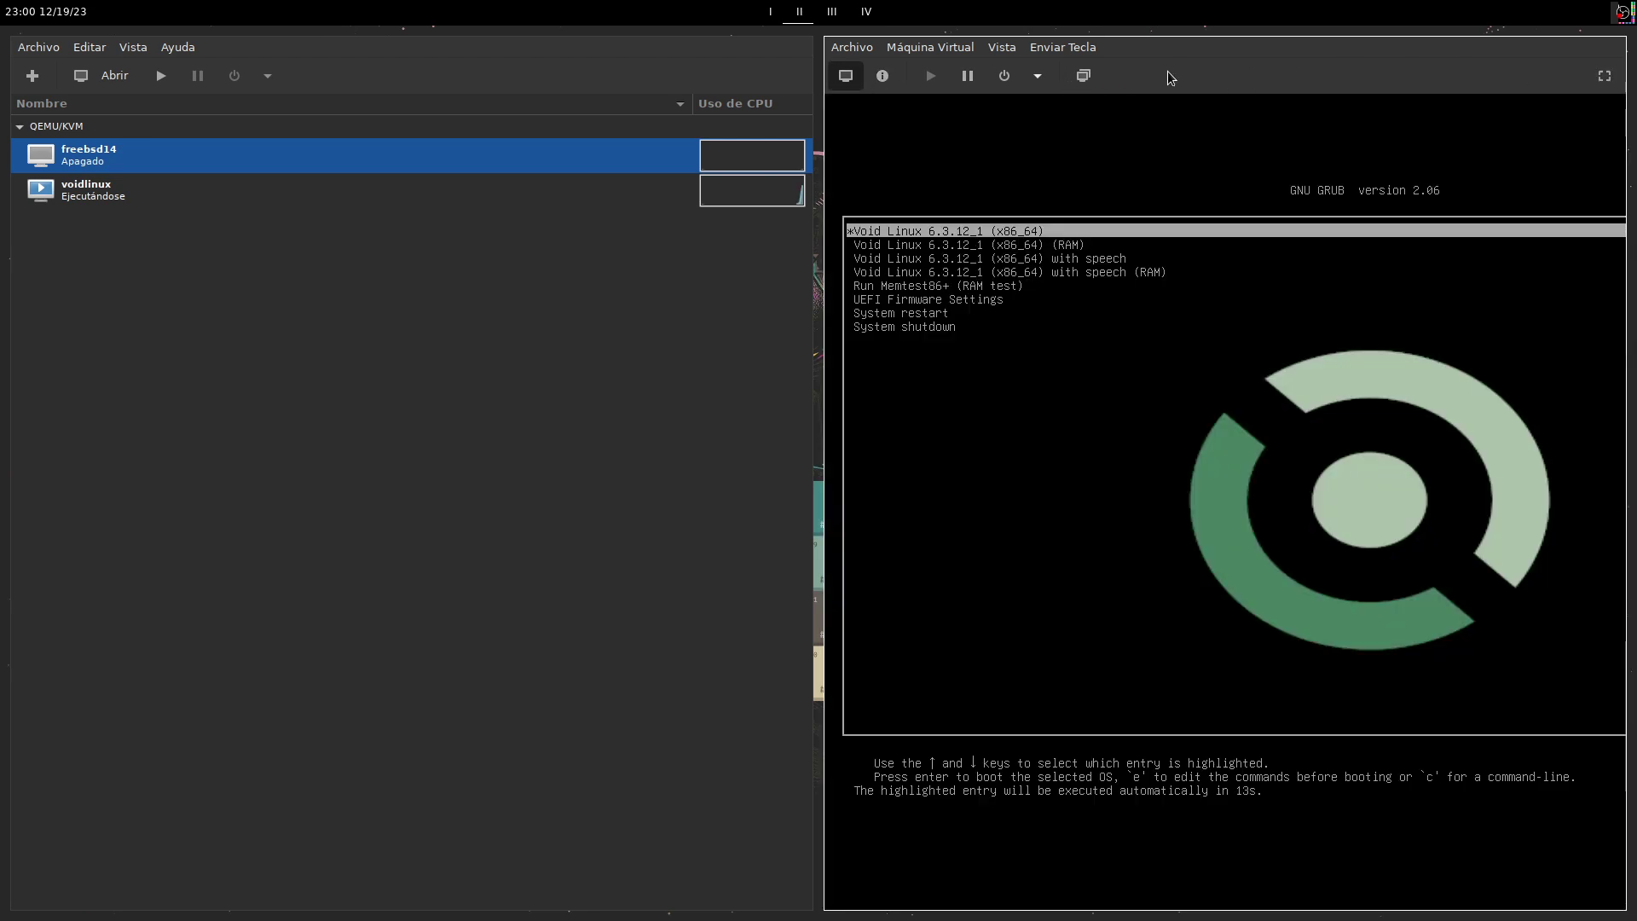
key(super+m)
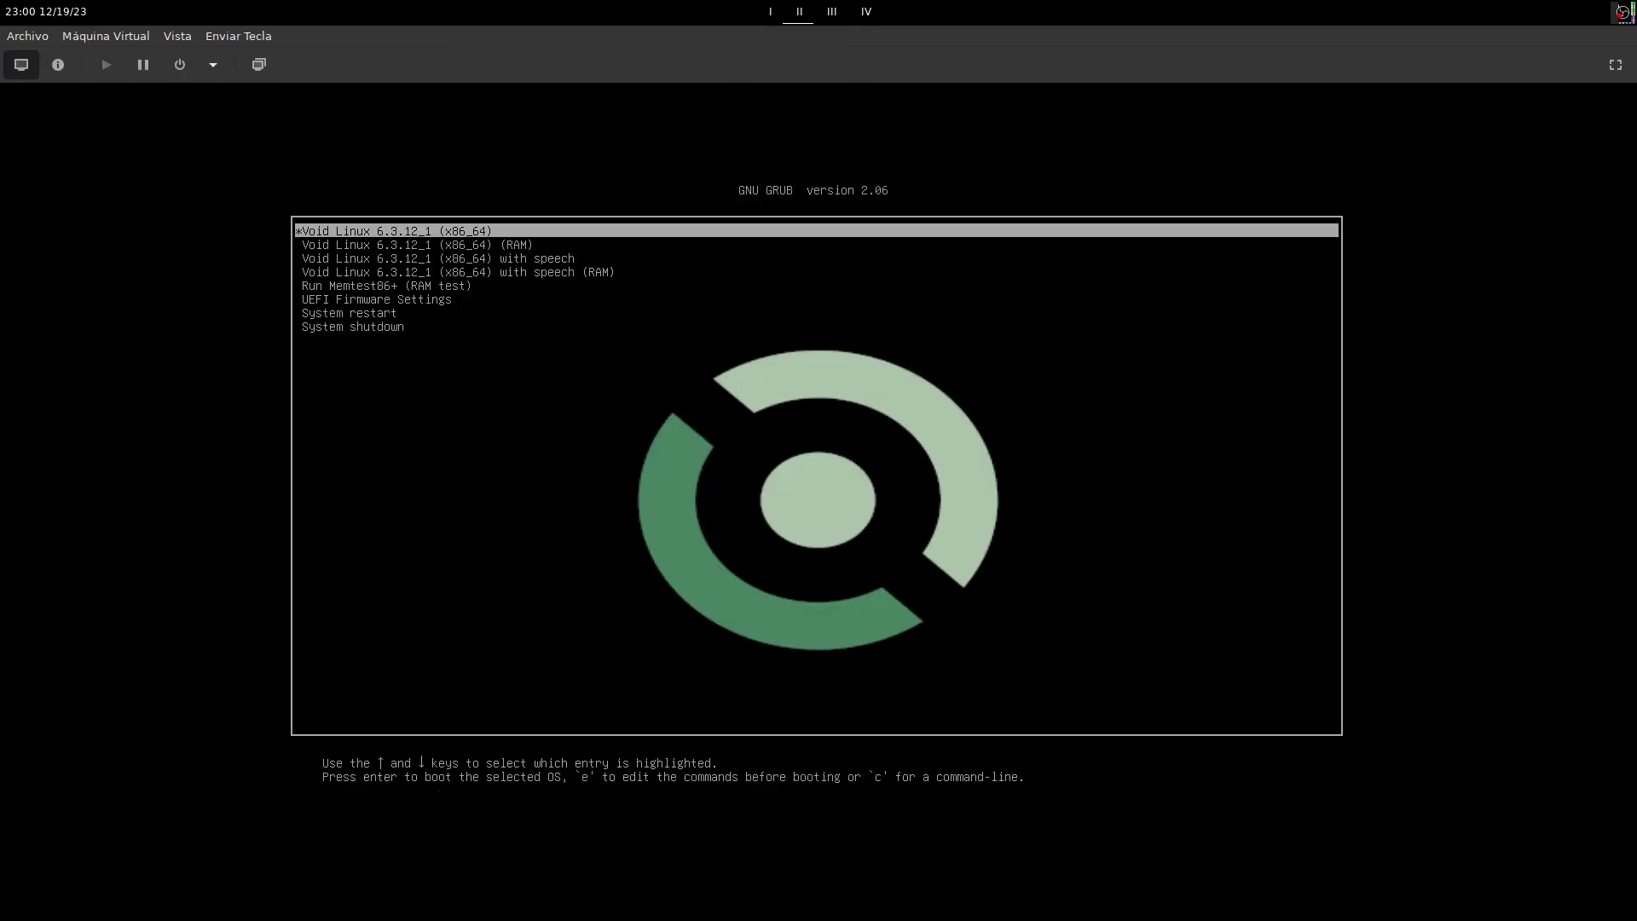
key(Down)
key(Return)
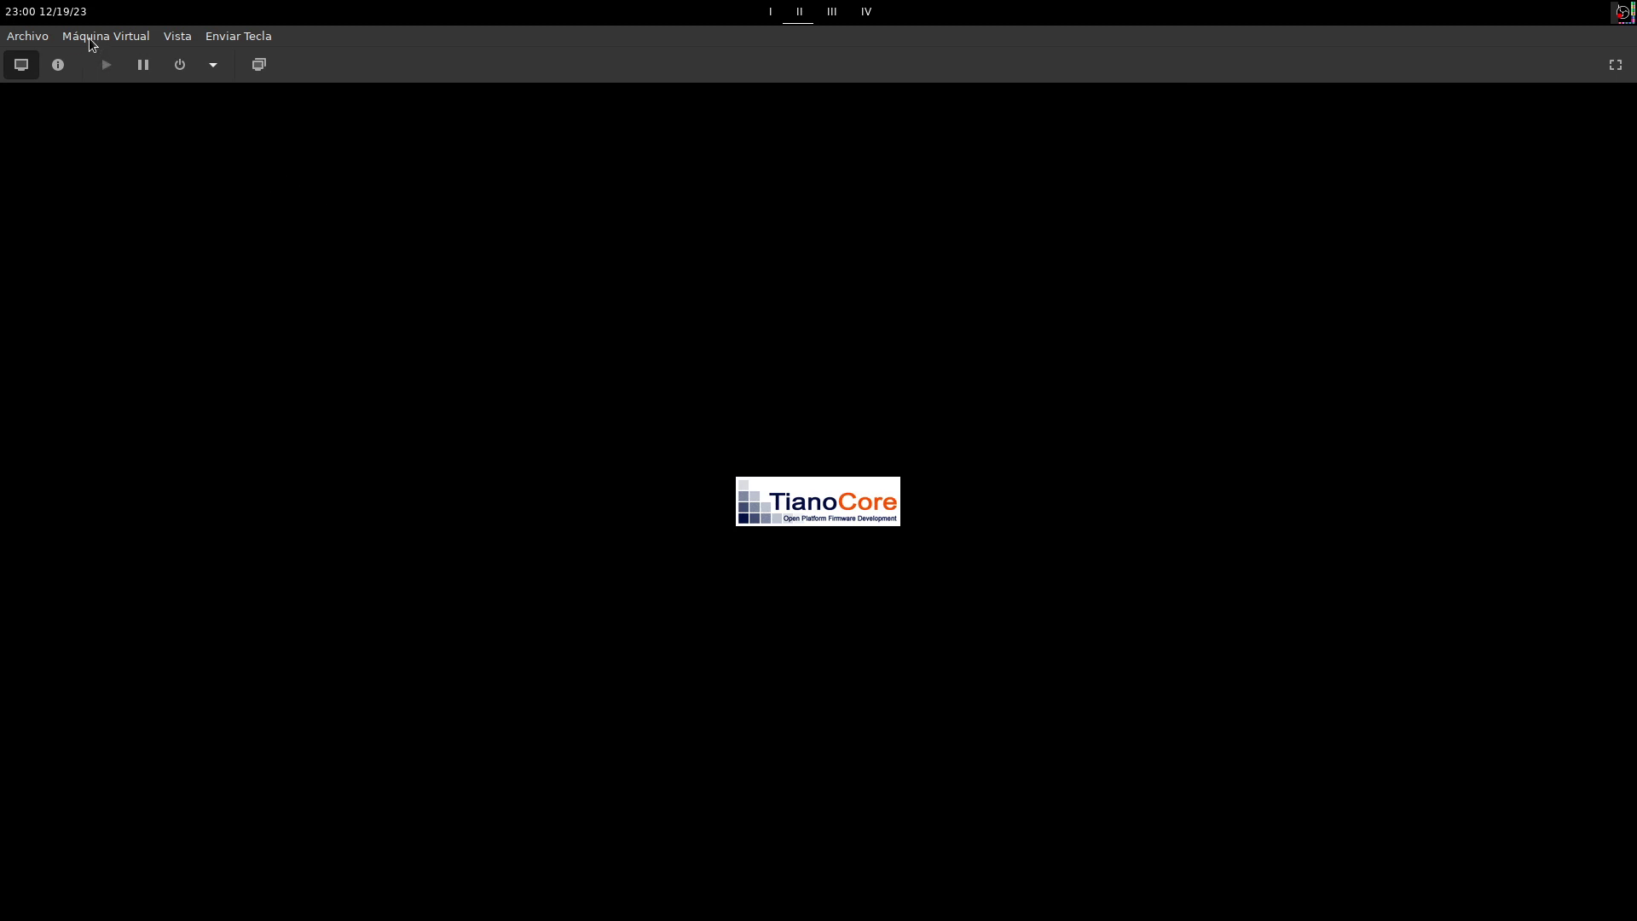
Step: Force the voidlinux virtual machine off and confirm the shutdown
click(88, 38)
mouse_move(111, 102)
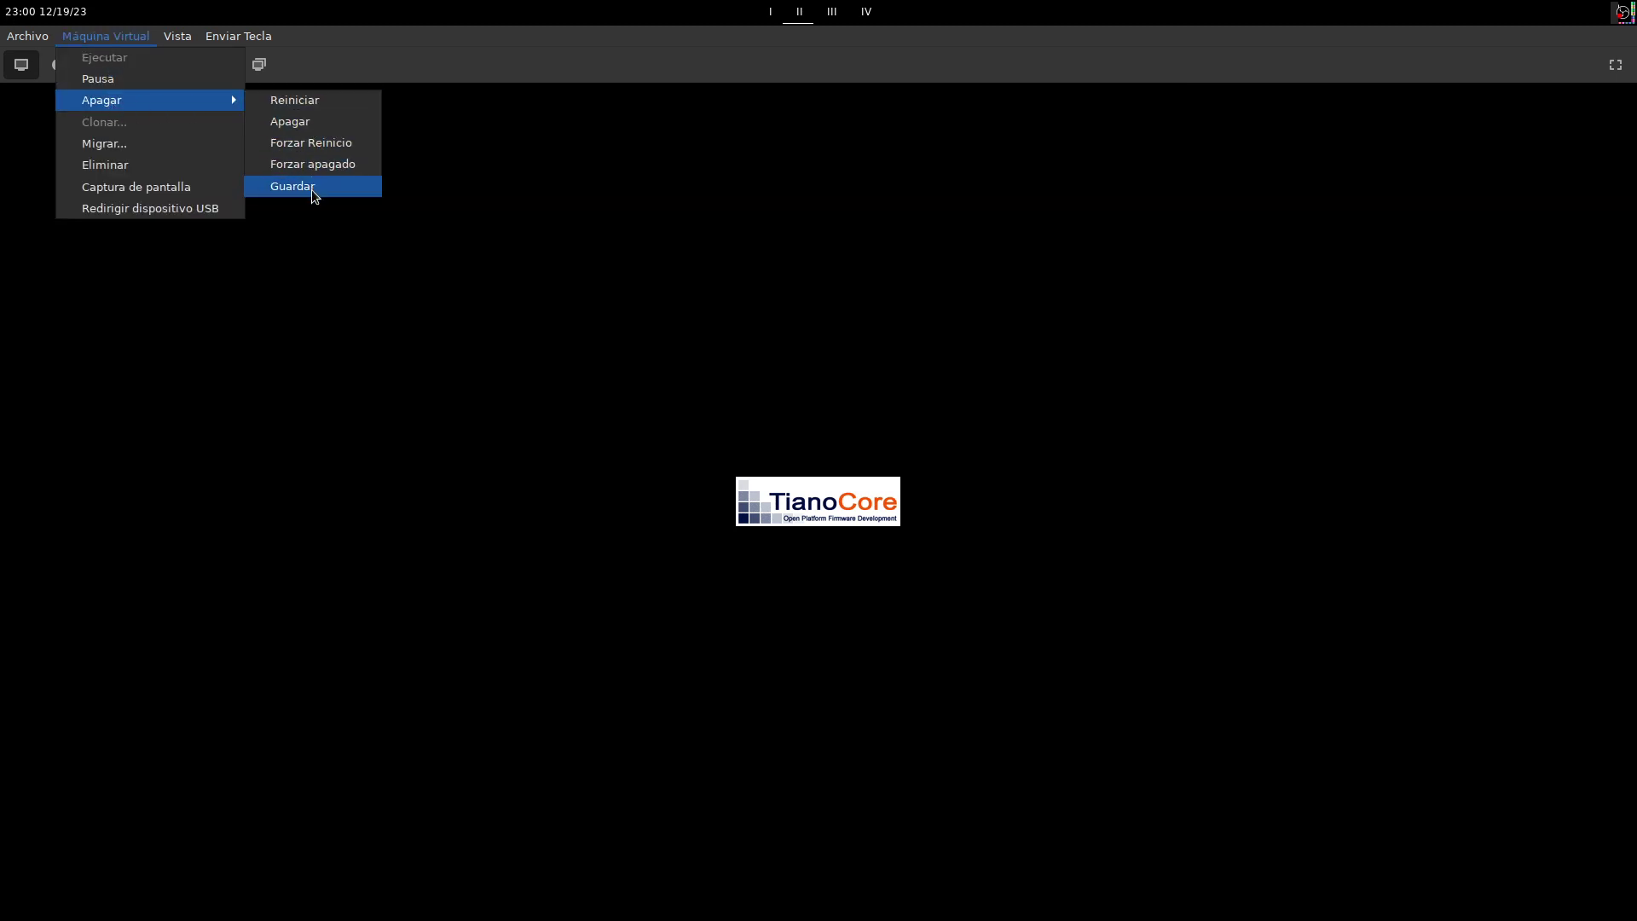
click(313, 166)
click(876, 544)
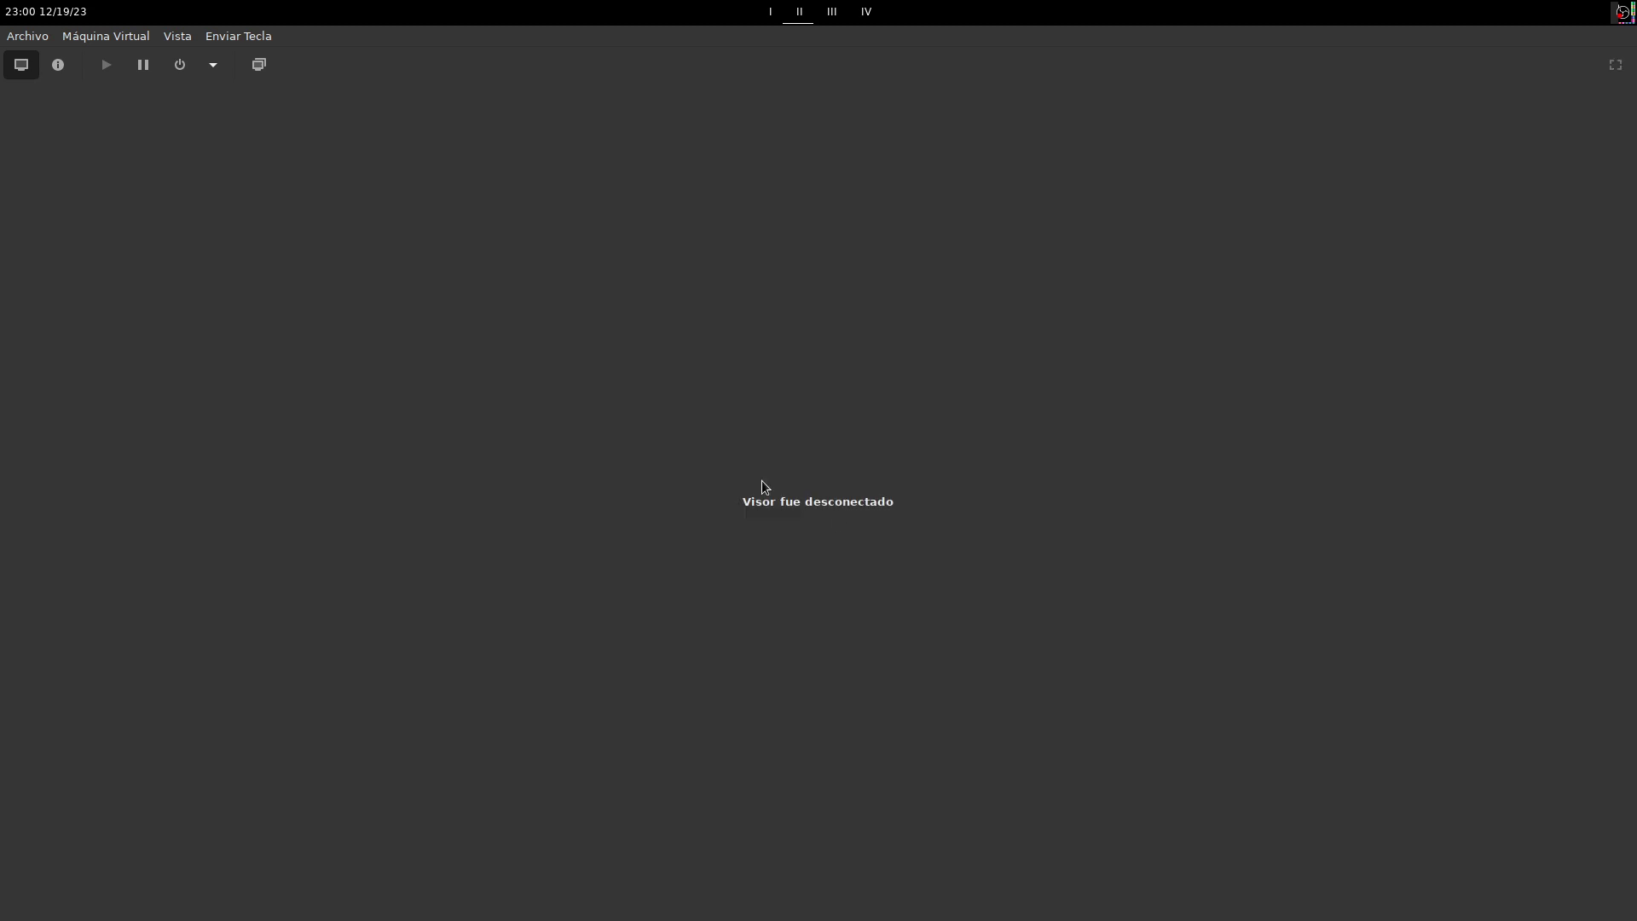
Step: Examine the powered-off machine's hardware details, including operating system, CPU, memory, boot options, disk, CD-ROM and network settings
click(58, 65)
click(96, 126)
click(96, 148)
click(100, 126)
click(99, 170)
click(100, 193)
click(100, 215)
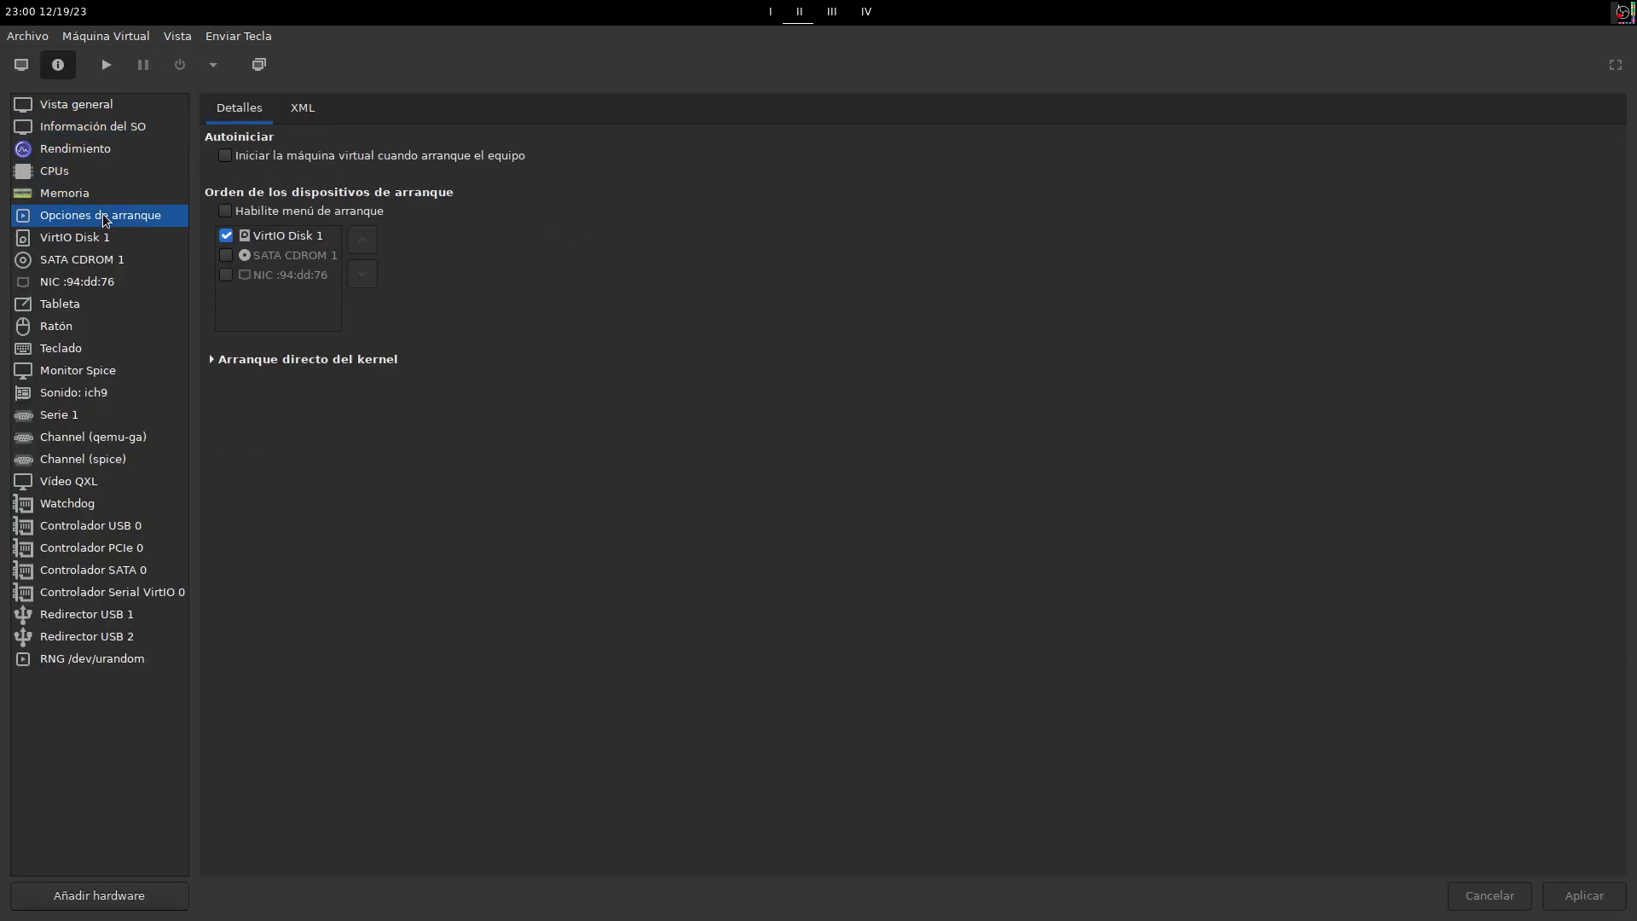
click(94, 242)
click(90, 256)
click(94, 194)
click(89, 171)
click(85, 149)
click(85, 128)
click(85, 104)
click(89, 216)
click(89, 257)
click(89, 282)
click(85, 238)
click(81, 305)
click(83, 323)
click(85, 238)
click(90, 260)
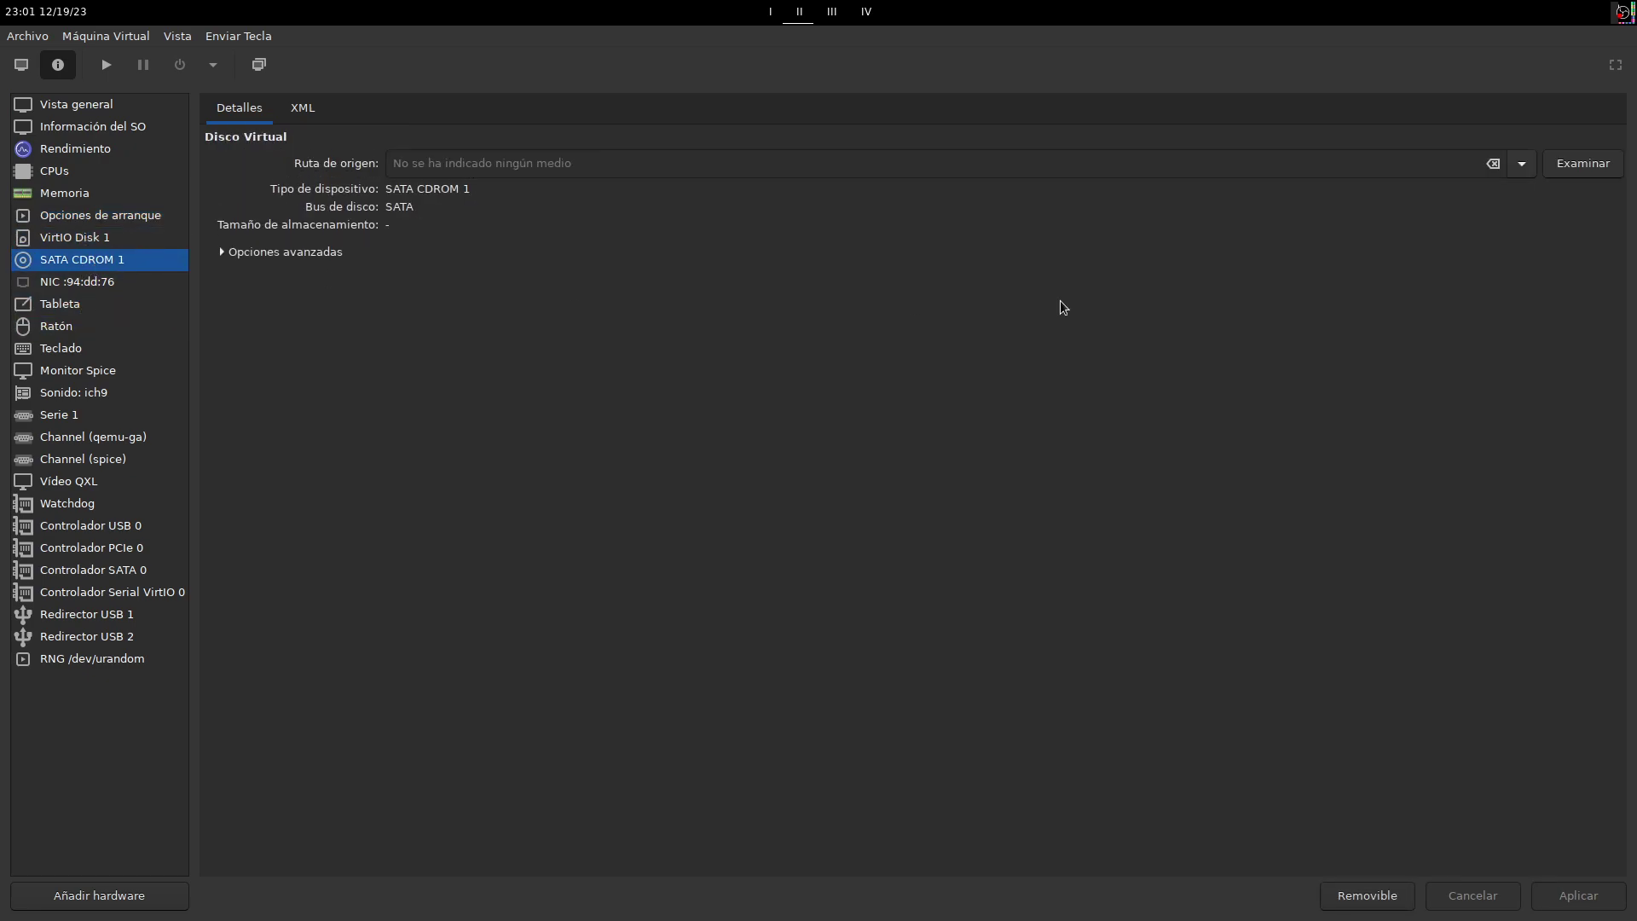
click(1522, 163)
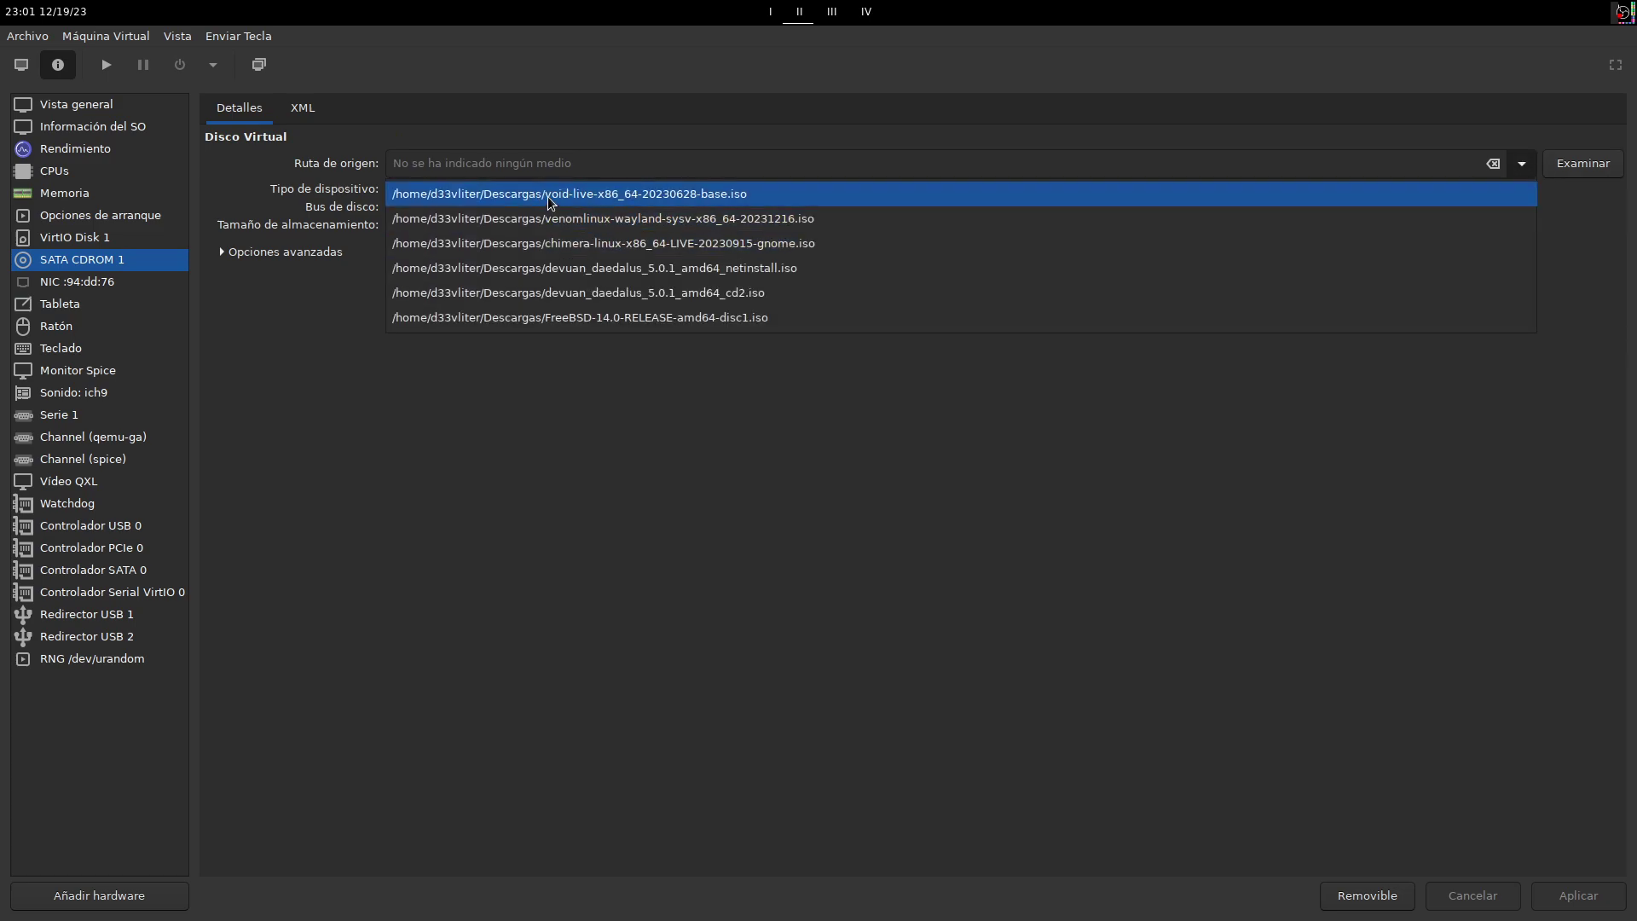
click(446, 196)
click(1587, 904)
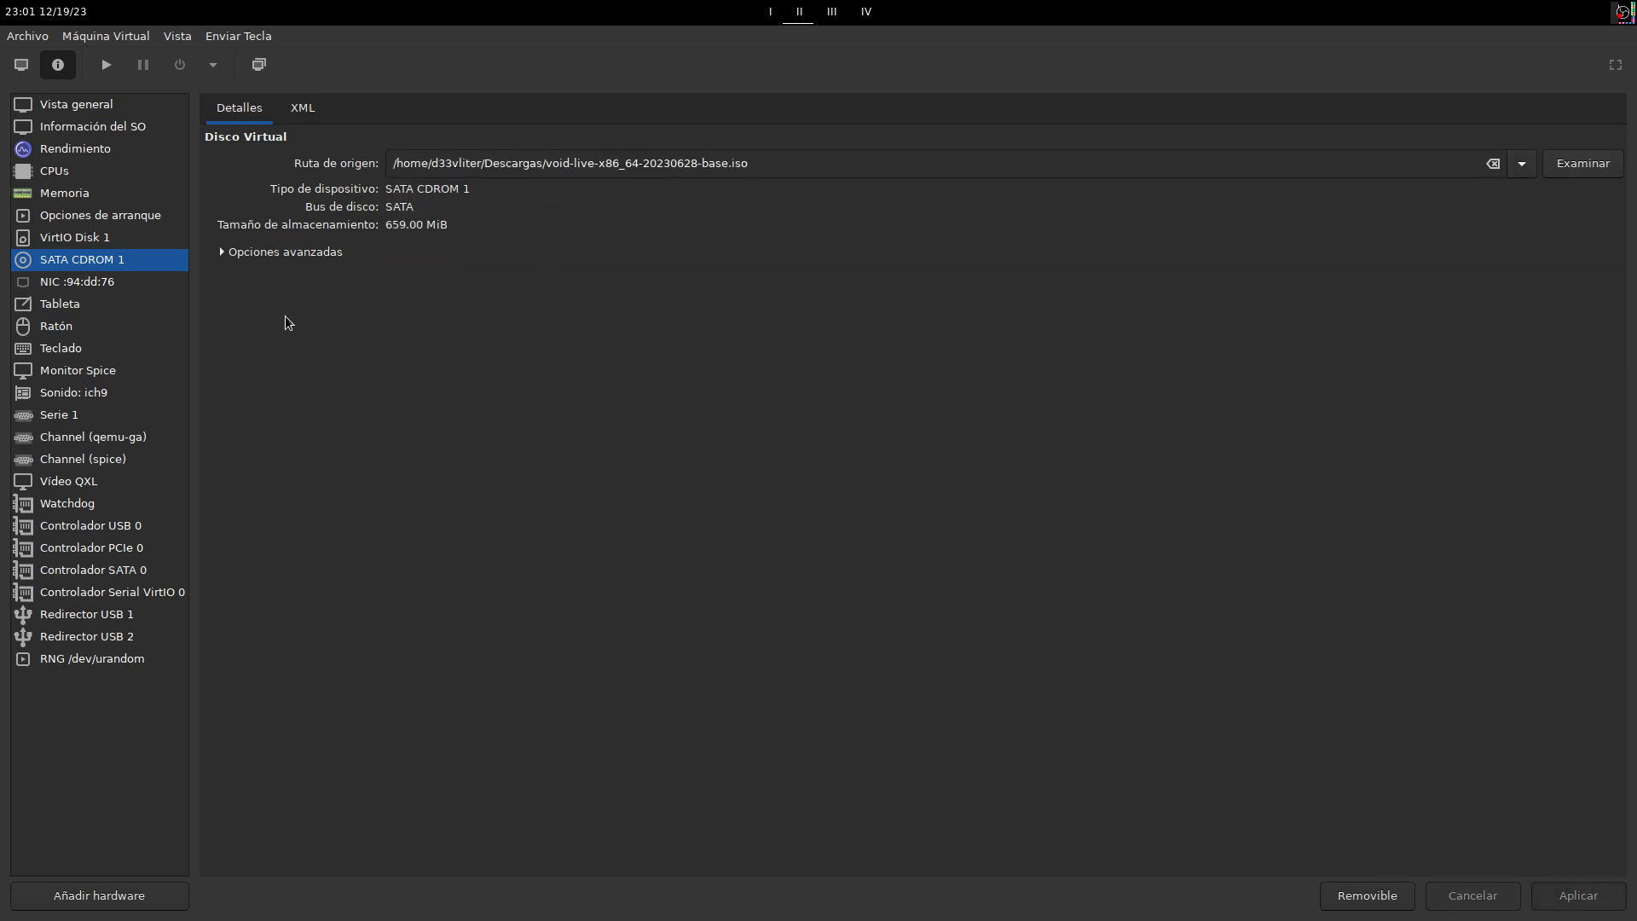
Step: Enable SATA CDROM 1 as a boot device and place it ahead of VirtIO Disk 1
click(120, 240)
click(107, 221)
click(228, 256)
click(363, 241)
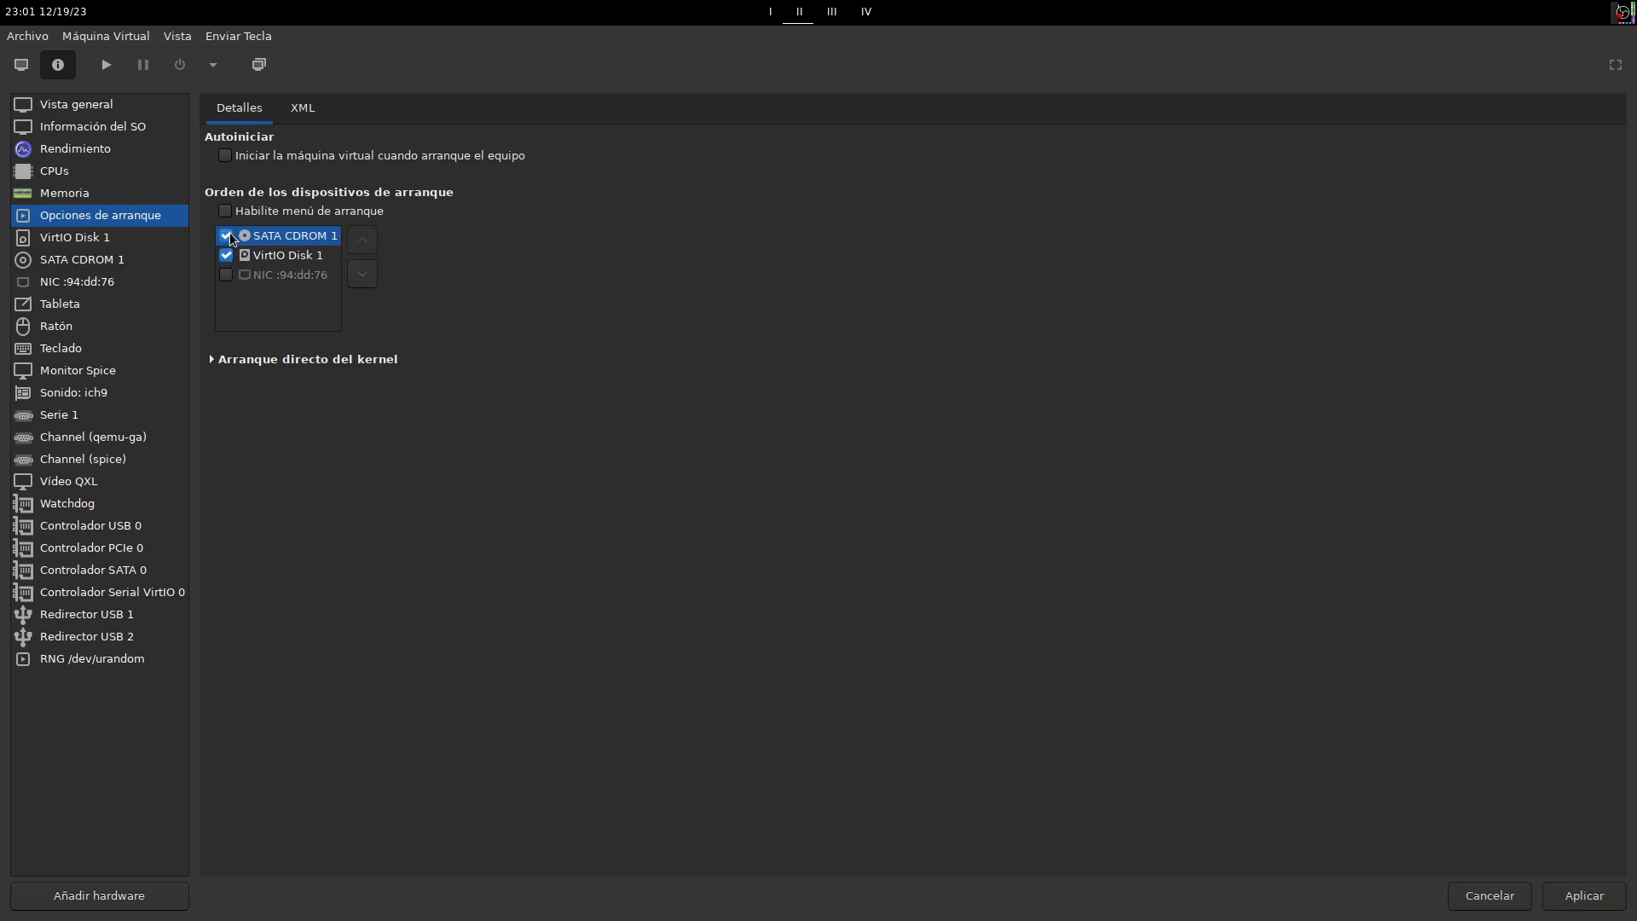
Step: Start the virtual machine with the pending boot changes applied and boot the first Void Linux entry from its console
click(113, 74)
click(851, 505)
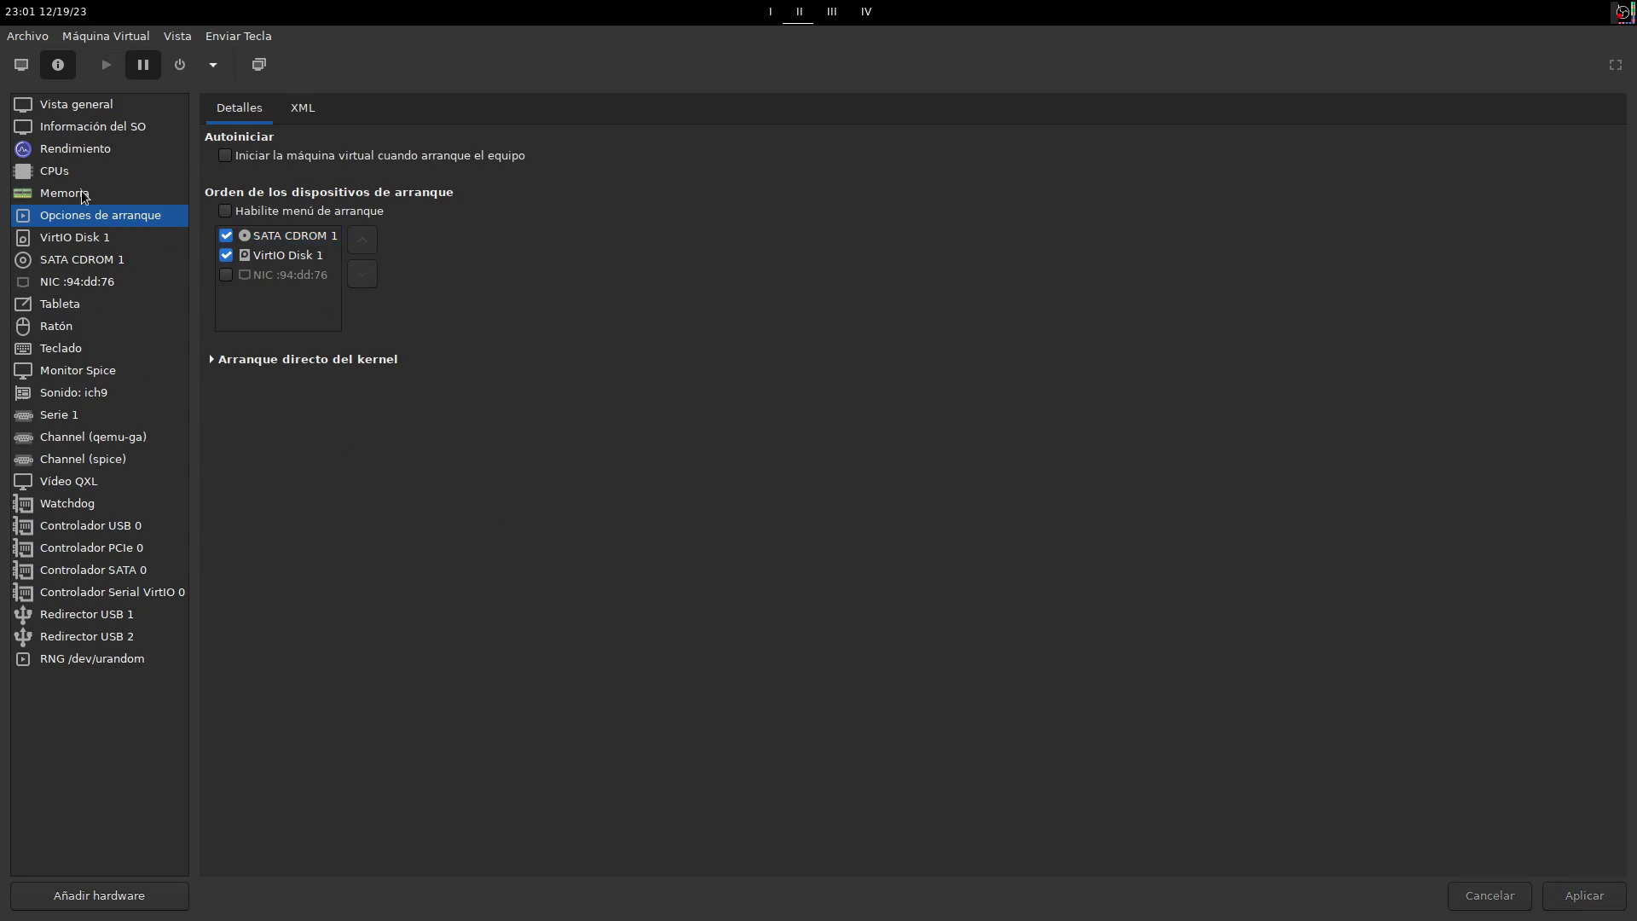
click(23, 68)
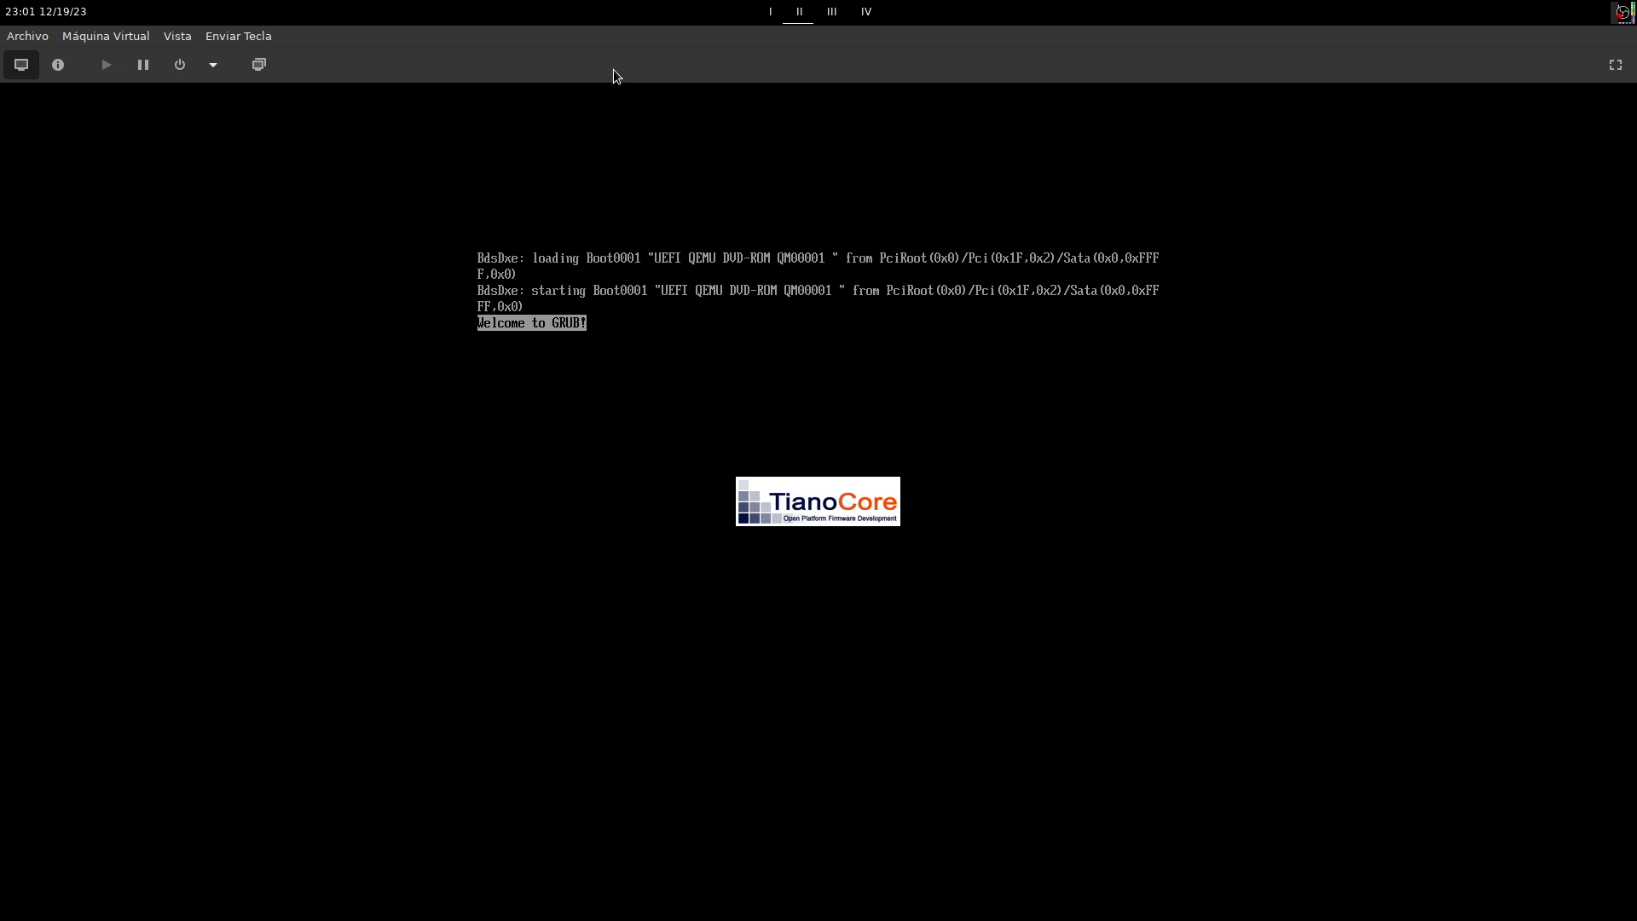
key(Down)
key(Up)
key(Return)
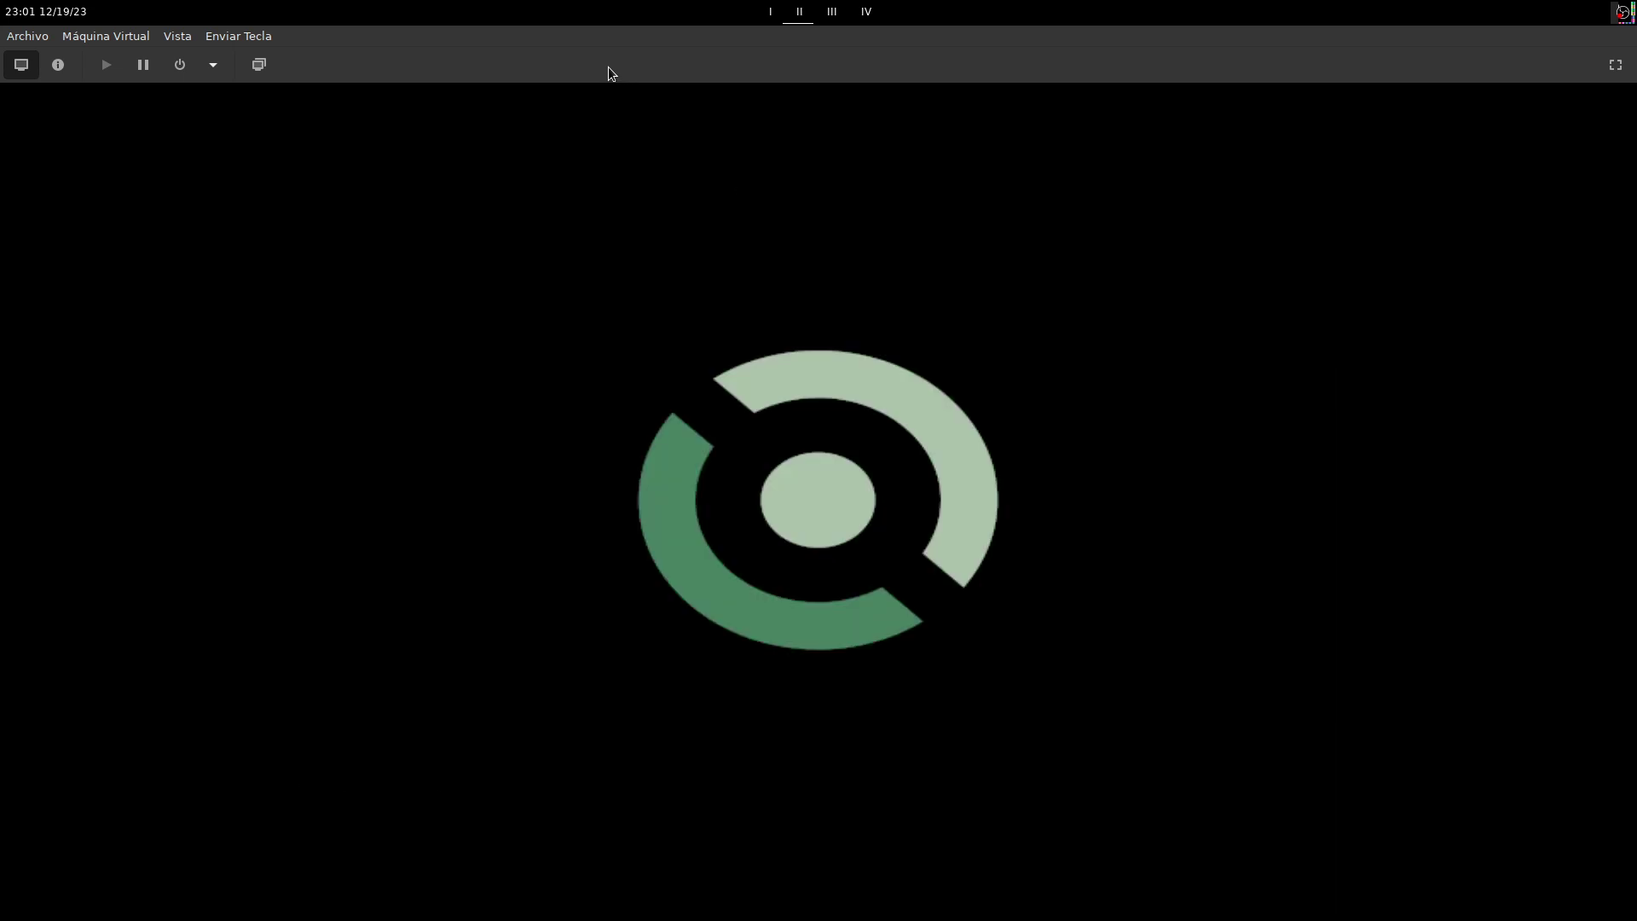